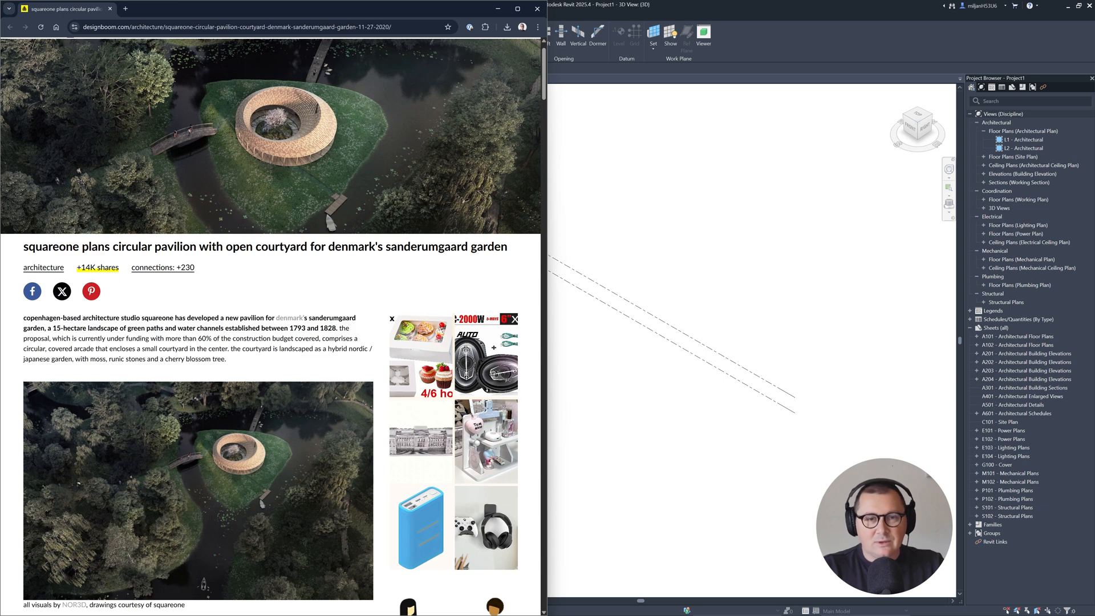
# Examine the circular pavilion article's floor plan and section drawings, including the dimensions of the inner courtyard and outer ring.
pyautogui.scroll(1, 265, 248)
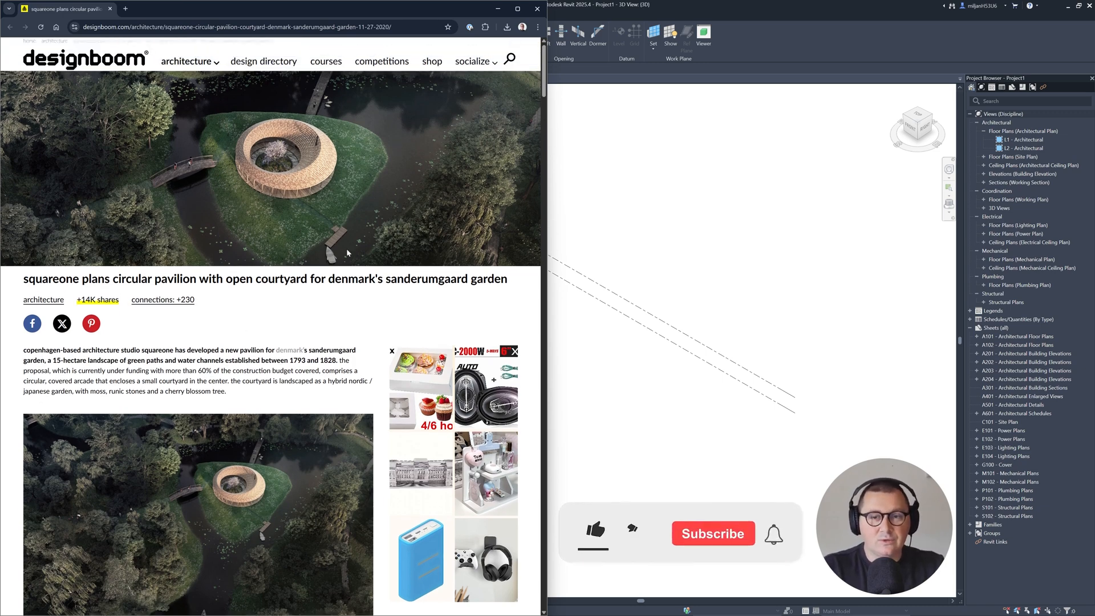
pyautogui.moveTo(543, 101); pyautogui.dragTo(526, 416)
pyautogui.scroll(-6, 276, 473)
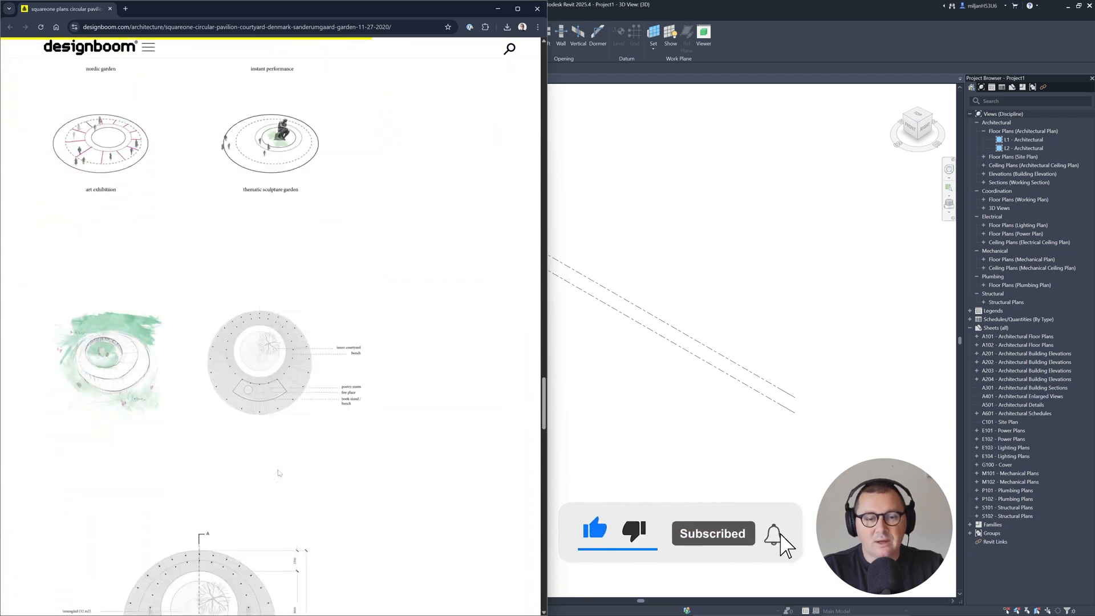
pyautogui.scroll(-1, 240, 411)
pyautogui.keyDown('ctrl'); pyautogui.scroll(1, 155, 351); pyautogui.keyUp('ctrl')
pyautogui.keyDown('ctrl'); pyautogui.scroll(-1, 156, 351); pyautogui.keyUp('ctrl')
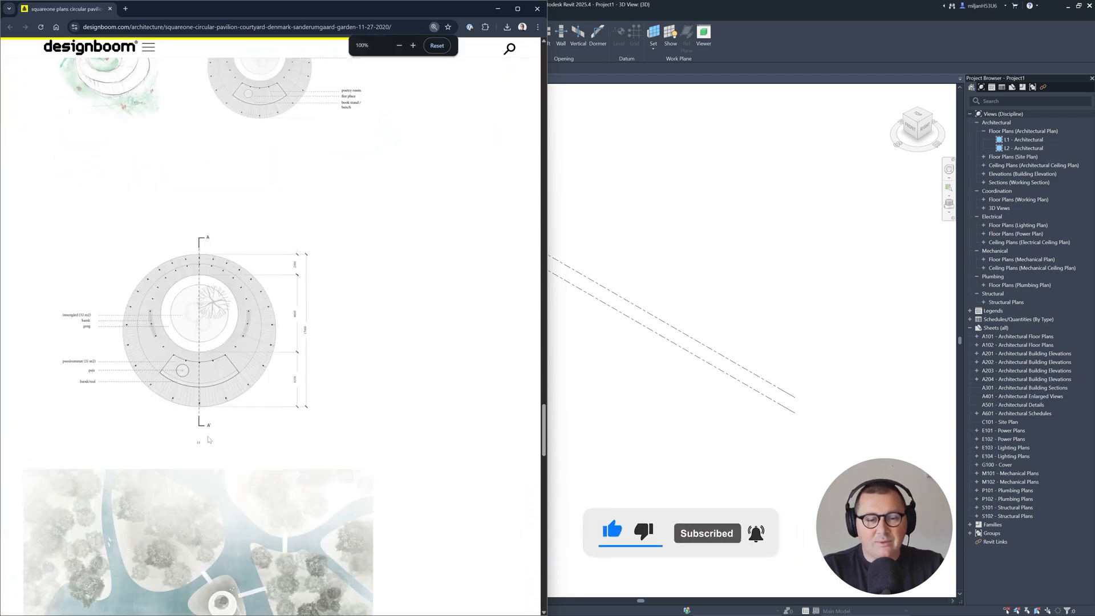
pyautogui.scroll(-1, 208, 375)
pyautogui.keyDown('ctrl'); pyautogui.scroll(4, 207, 372); pyautogui.keyUp('ctrl')
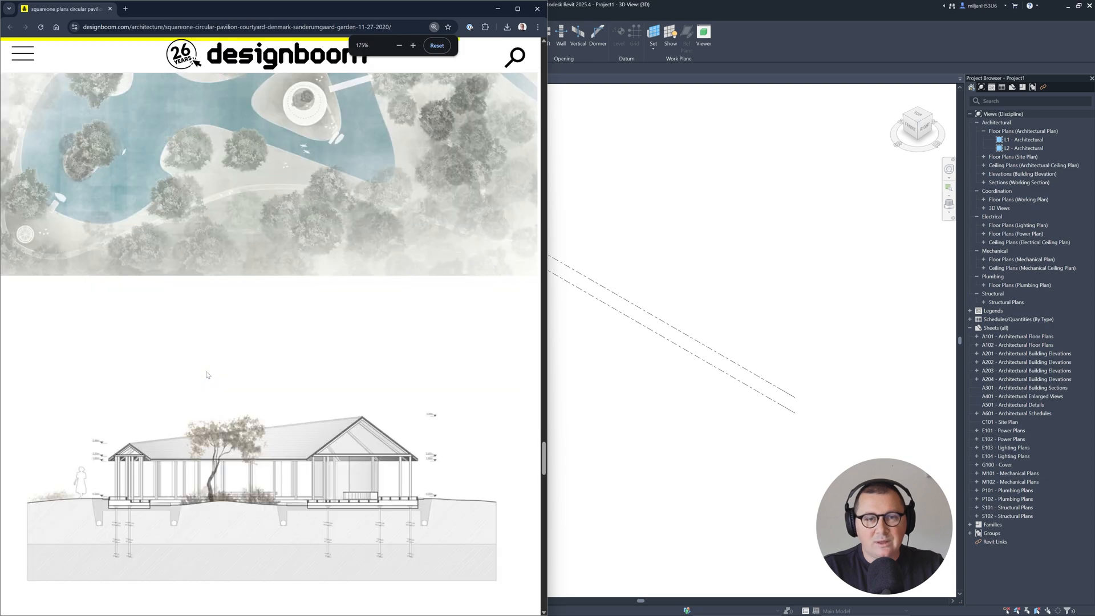
pyautogui.scroll(2, 207, 373)
pyautogui.scroll(9, 206, 371)
pyautogui.keyDown('ctrl'); pyautogui.scroll(1, 252, 349); pyautogui.keyUp('ctrl')
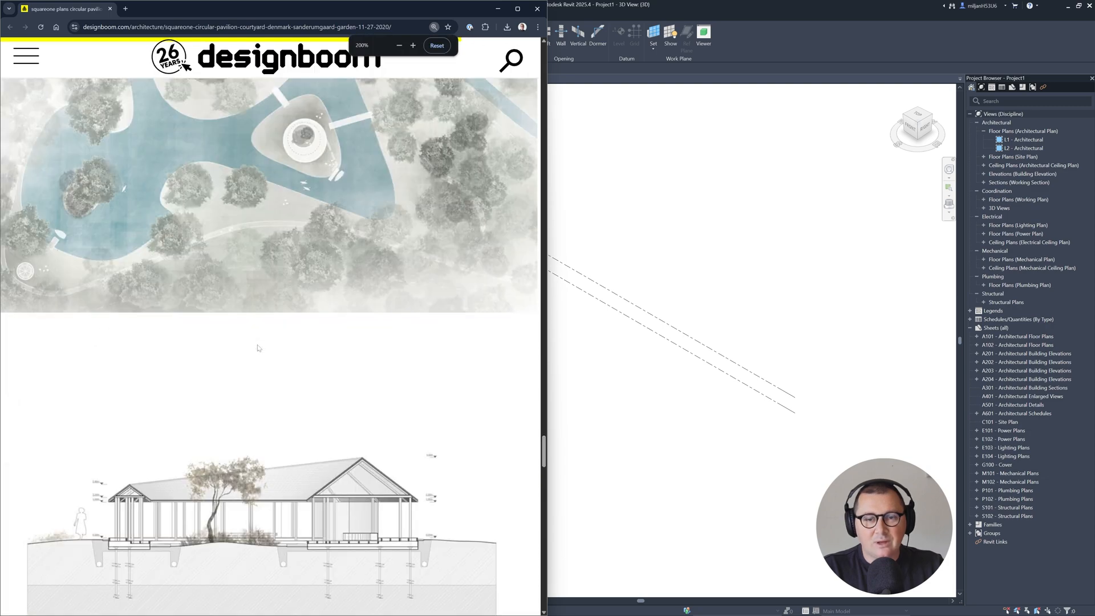
pyautogui.scroll(-3, 266, 374)
pyautogui.scroll(10, 266, 372)
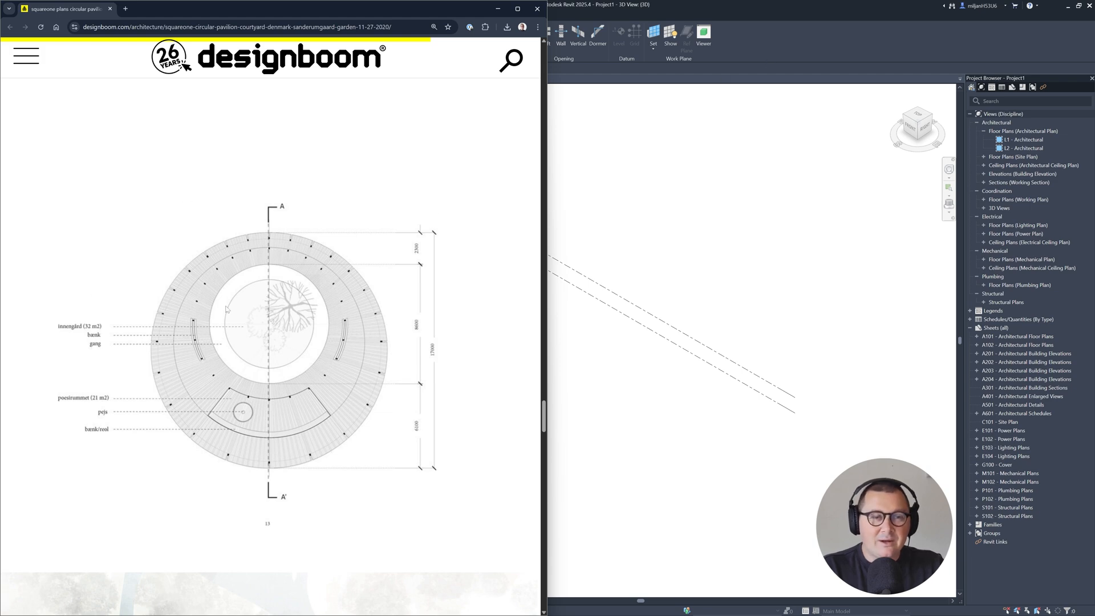
# Switch to Revit, open the L2 - Architectural floor plan and start detail lines in the AIE line style.
pyautogui.click(769, 47)
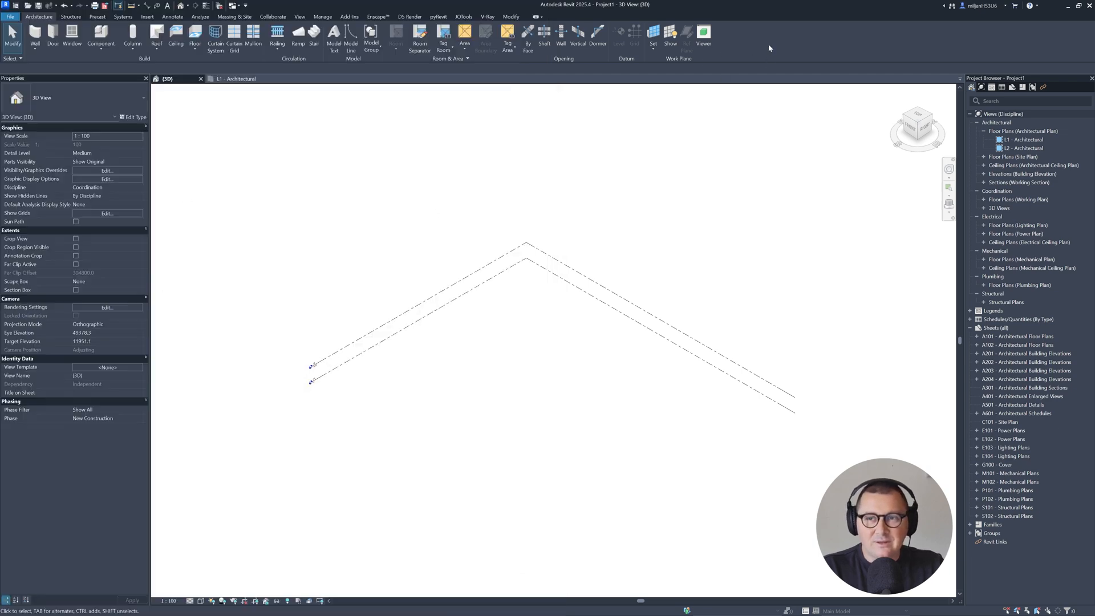
pyautogui.doubleClick(1011, 151)
pyautogui.click(173, 16)
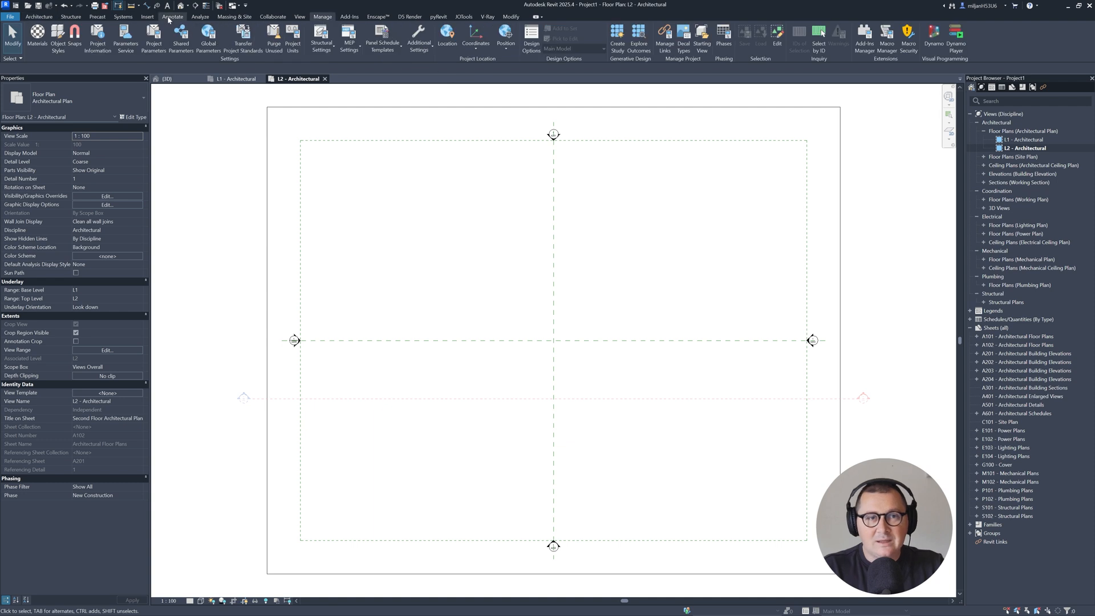
pyautogui.click(251, 38)
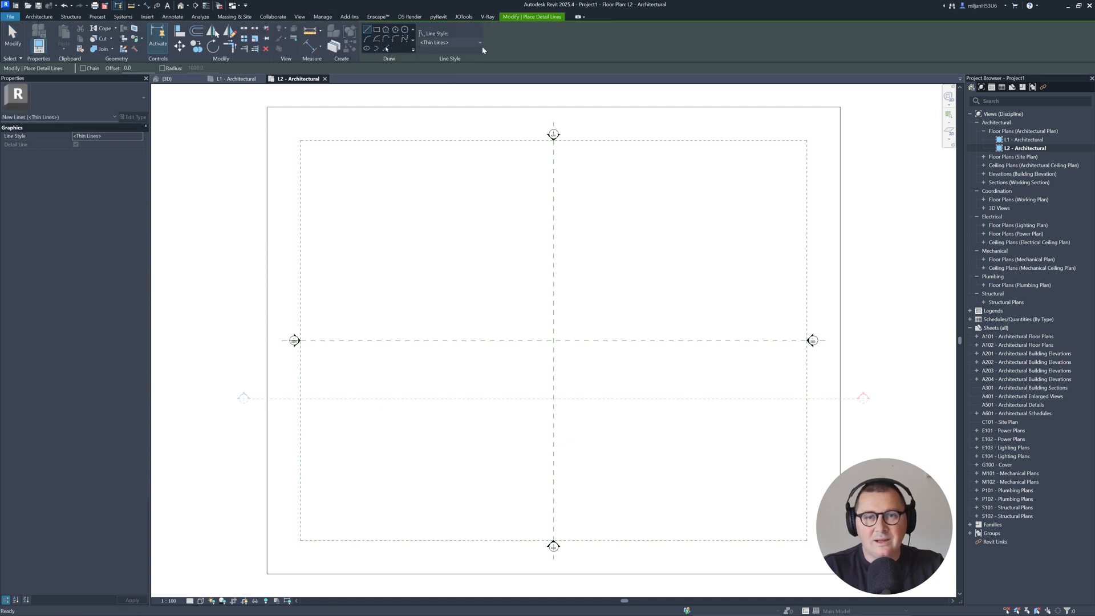
pyautogui.click(461, 42)
pyautogui.click(448, 161)
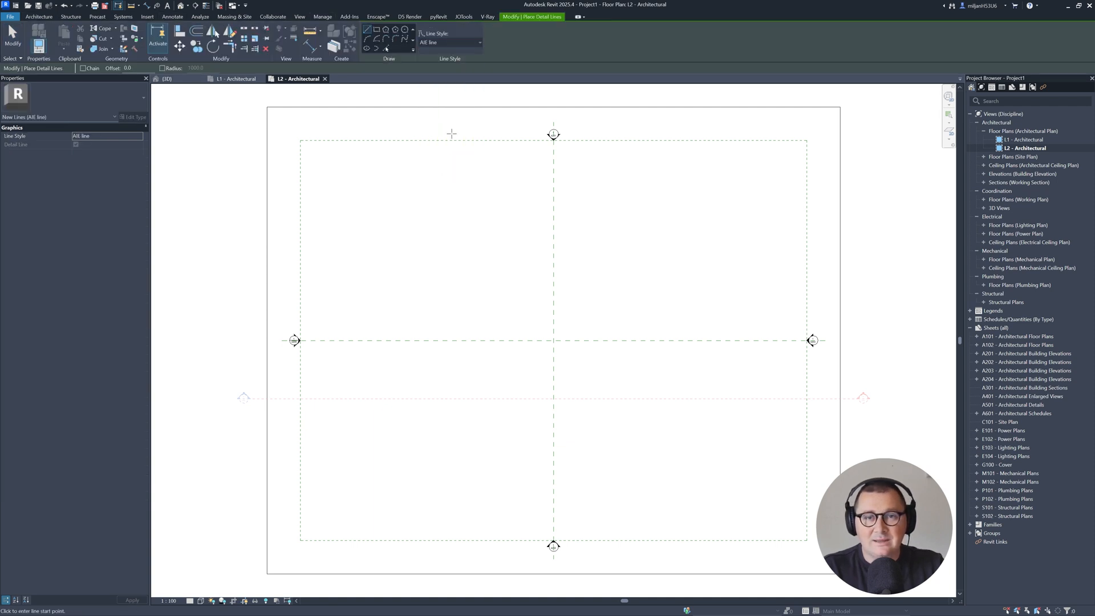
# Draw a detail circle with a radius of 4300 centred on the intersection of the two centre reference planes.
pyautogui.click(405, 31)
pyautogui.scroll(2, 576, 311)
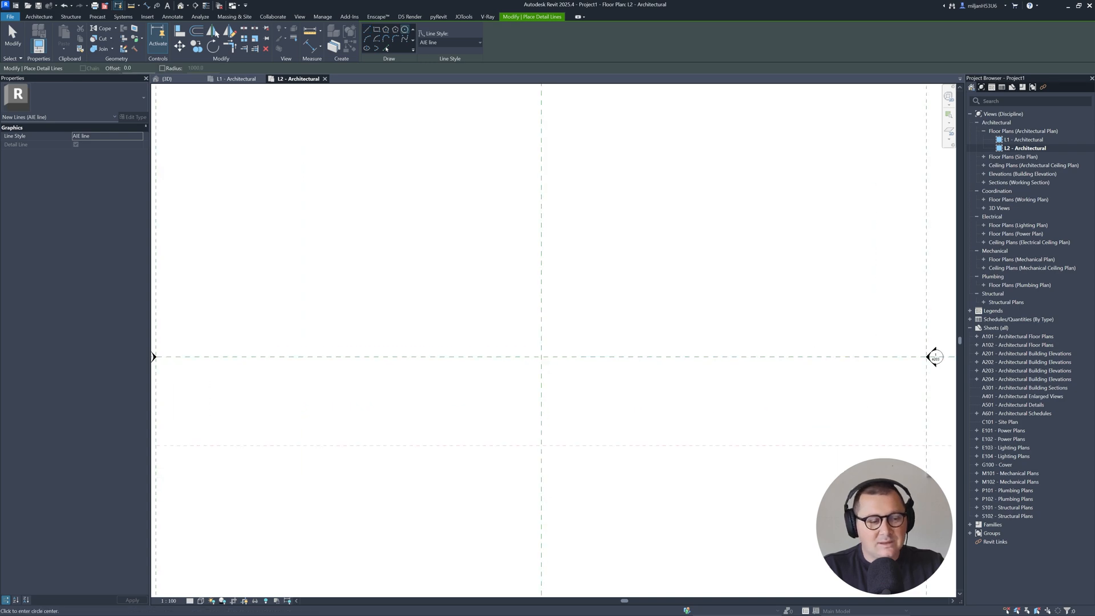
pyautogui.hotkey('alt', 'Tab')
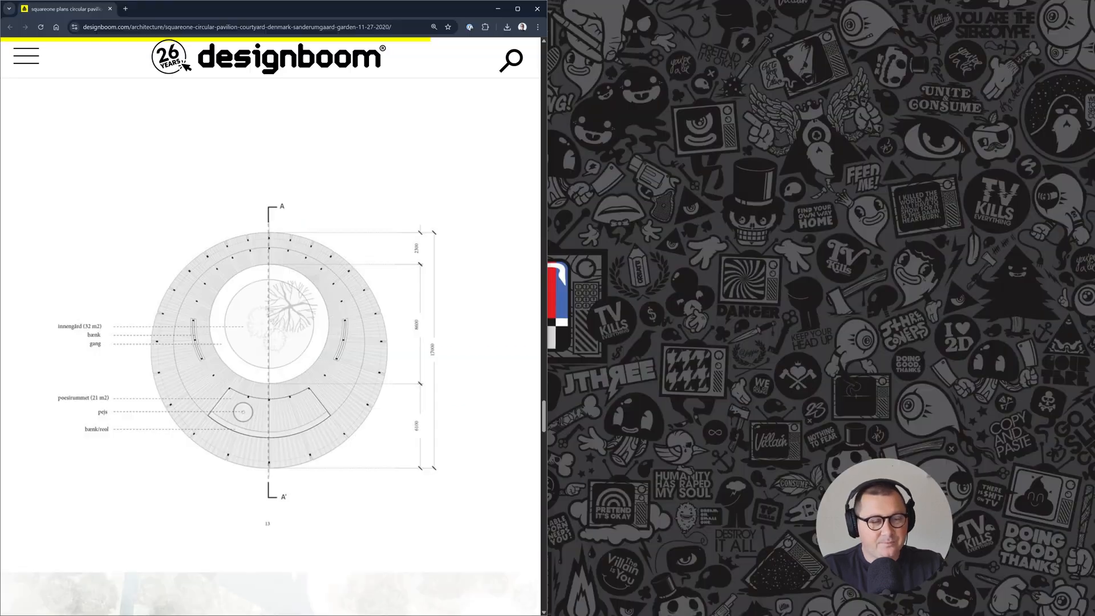
pyautogui.click(700, 79)
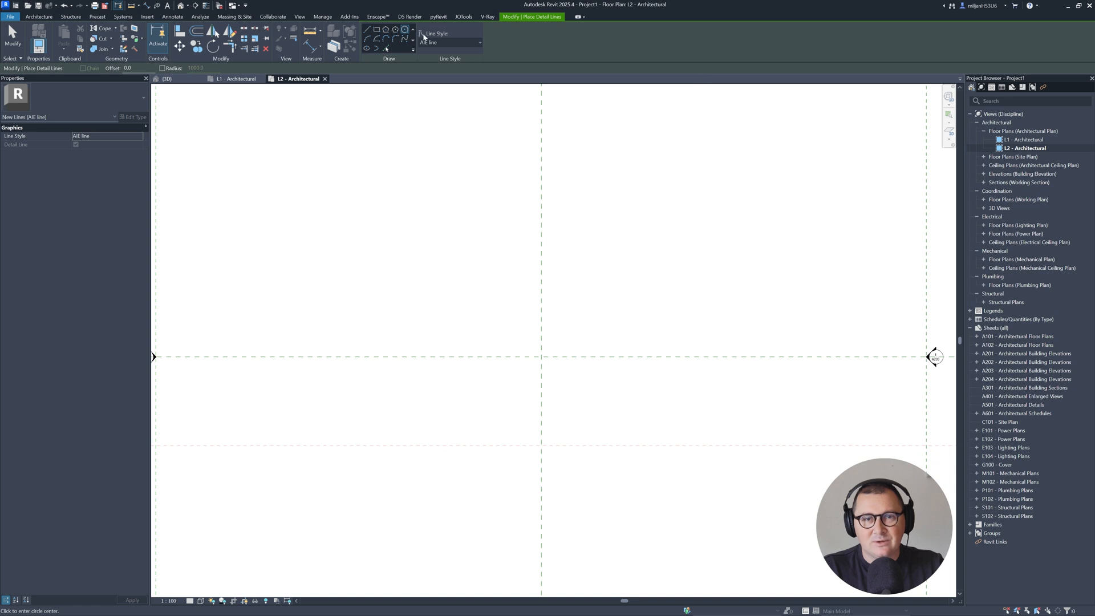
pyautogui.click(541, 357)
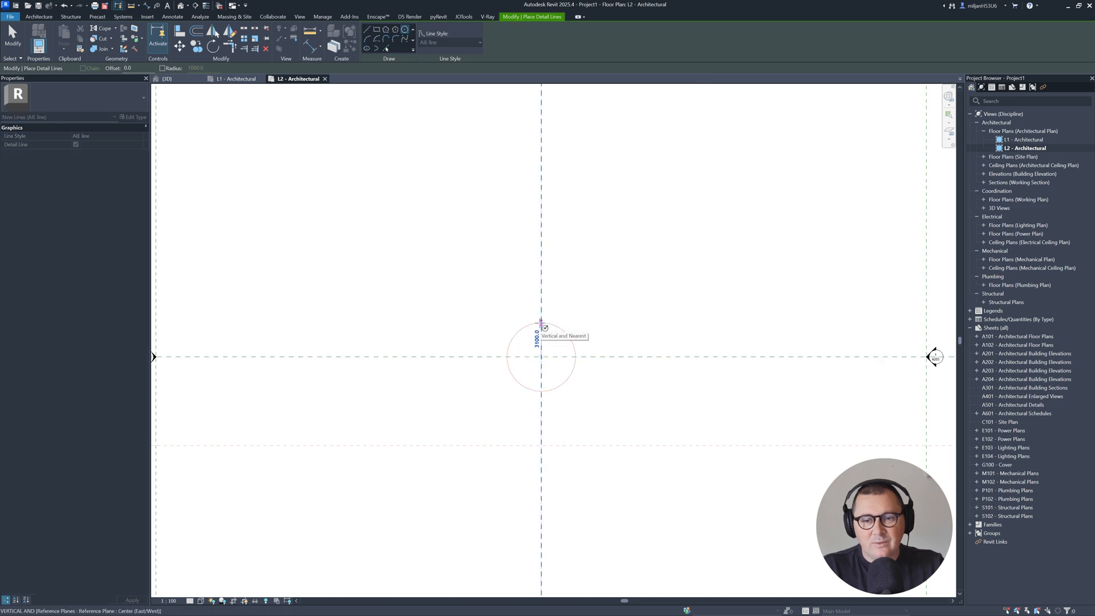
pyautogui.write('4300')
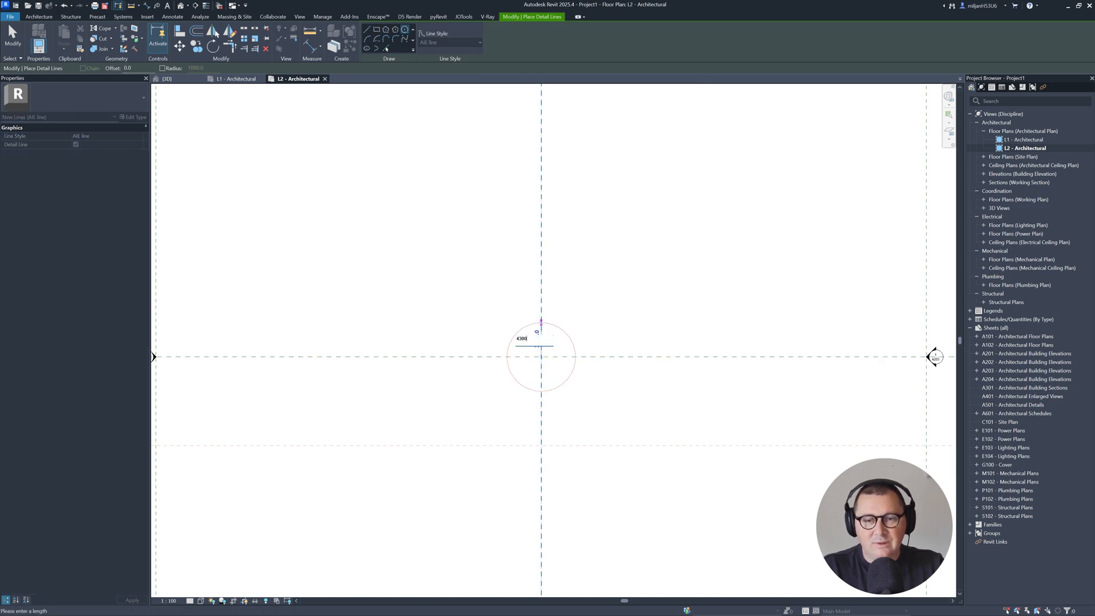
pyautogui.press('Return')
pyautogui.scroll(4, 579, 311)
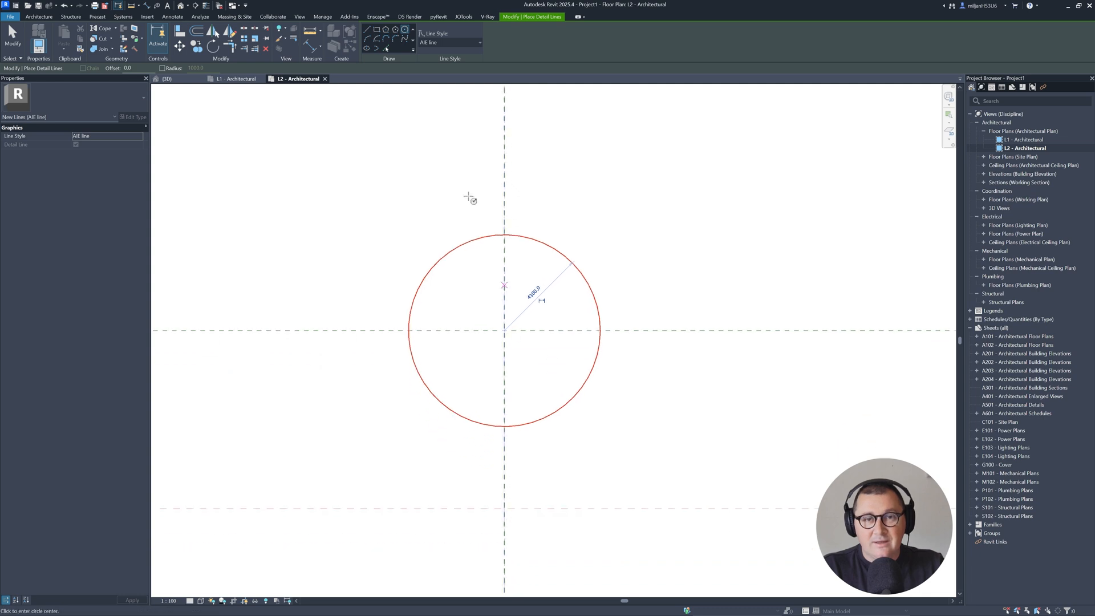
# Draw a 2300 long vertical detail line upward from the circle's top point.
pyautogui.click(367, 29)
pyautogui.click(504, 234)
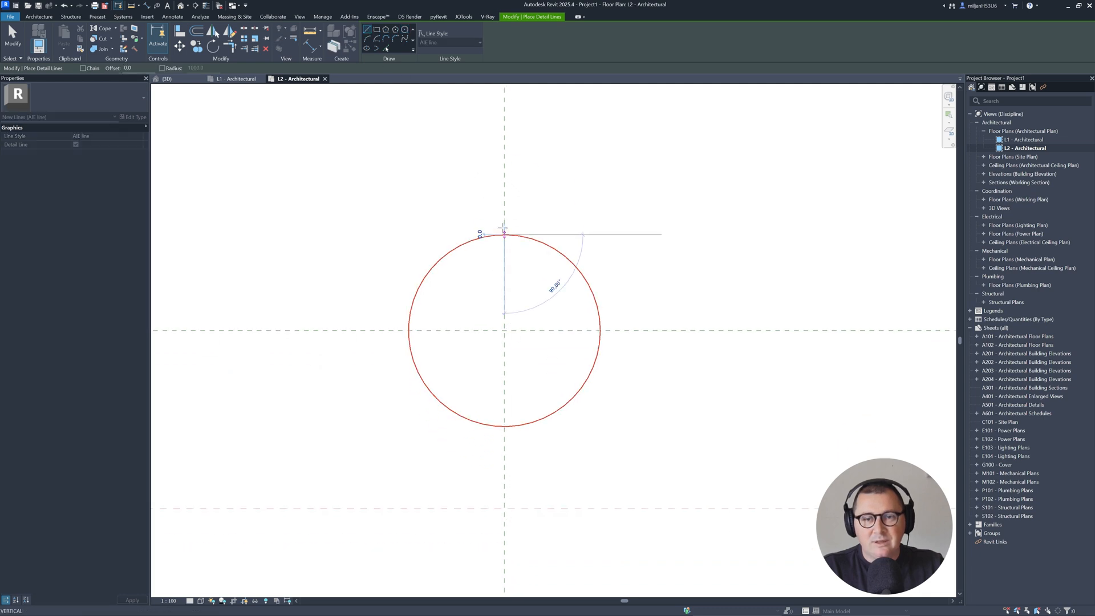
pyautogui.write('2300')
pyautogui.press('Return')
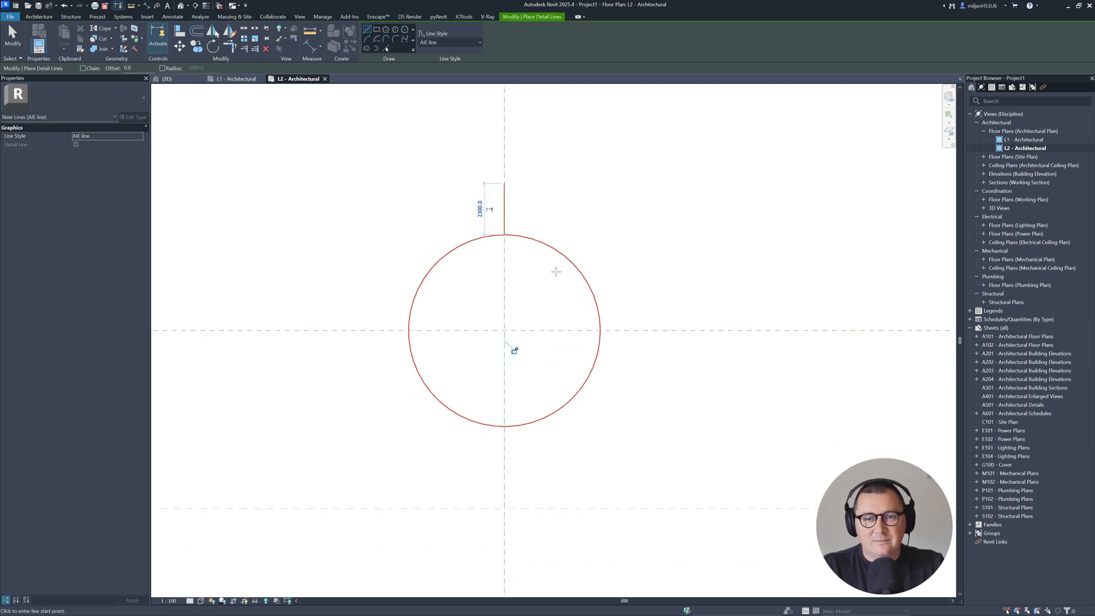
# Draw a 6100 long vertical detail line downward from the circle's bottom point.
pyautogui.click(504, 426)
pyautogui.write('6')
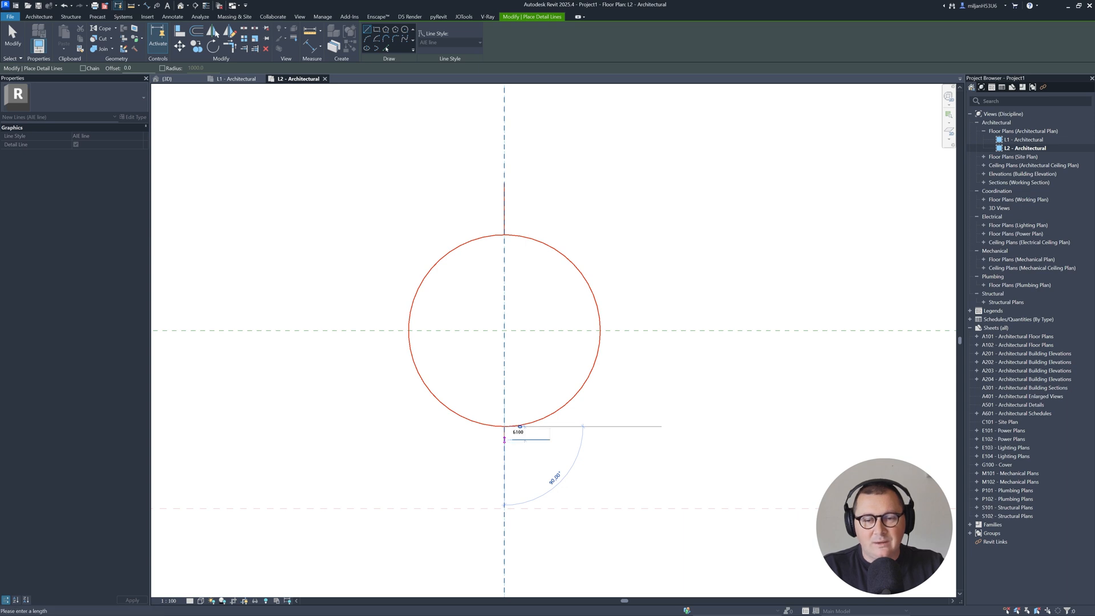
pyautogui.write('100')
pyautogui.press('Return')
pyautogui.moveTo(483, 449); pyautogui.dragTo(443, 345, button='middle')
pyautogui.scroll(-1, 442, 345)
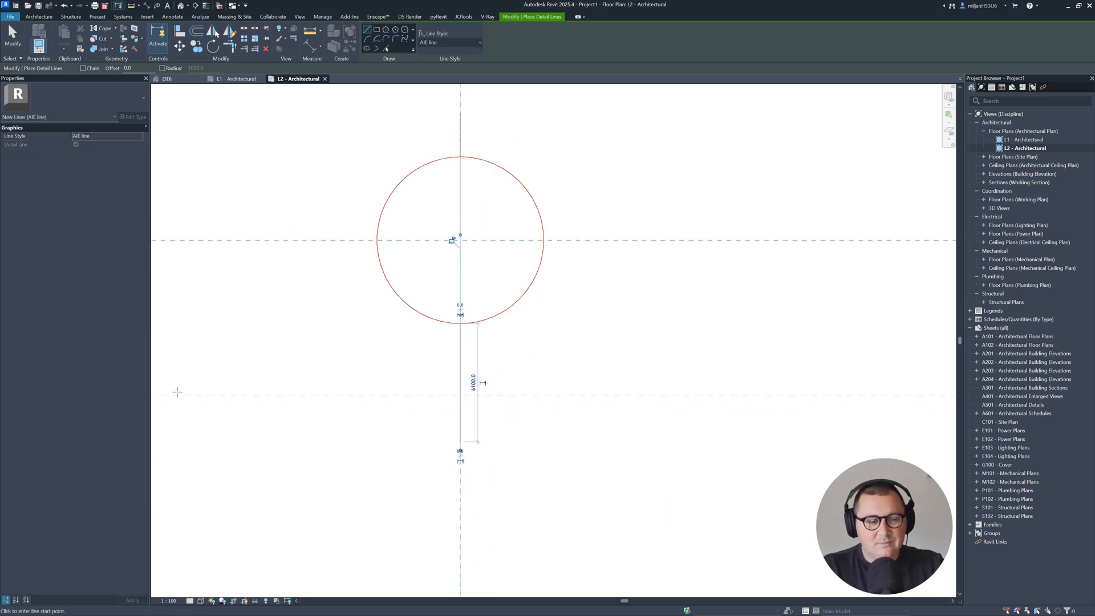
# Mark the outer circle's top, bottom and centre on a temporary screen capture of the reference floor plan, and discard the capture.
pyautogui.click(176, 392)
pyautogui.hotkey('alt', 'Tab')
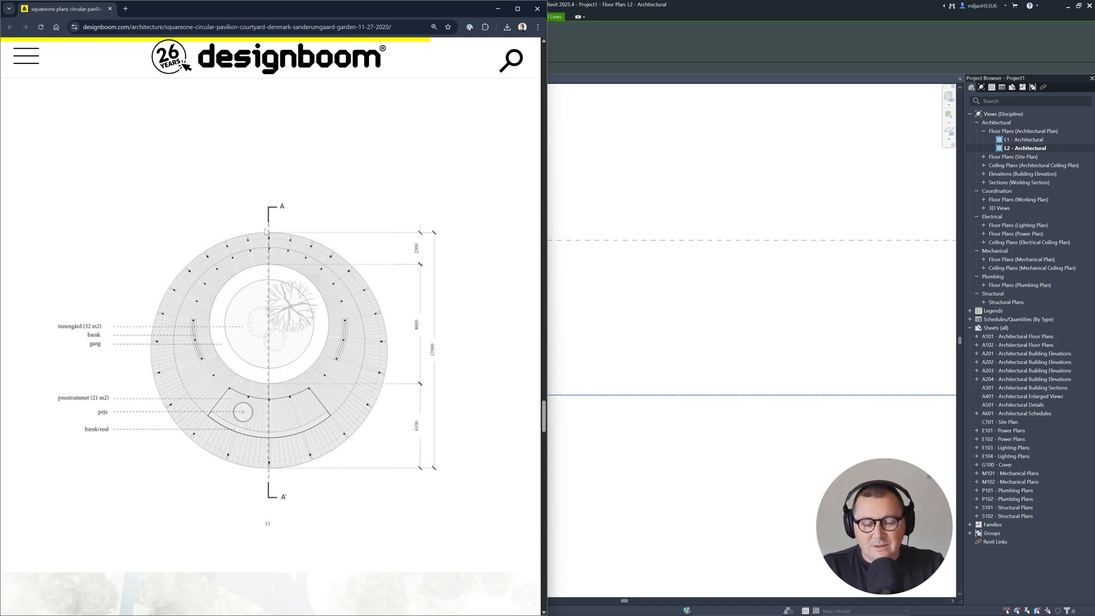
pyautogui.press('Print')
pyautogui.moveTo(97, 180); pyautogui.dragTo(475, 545)
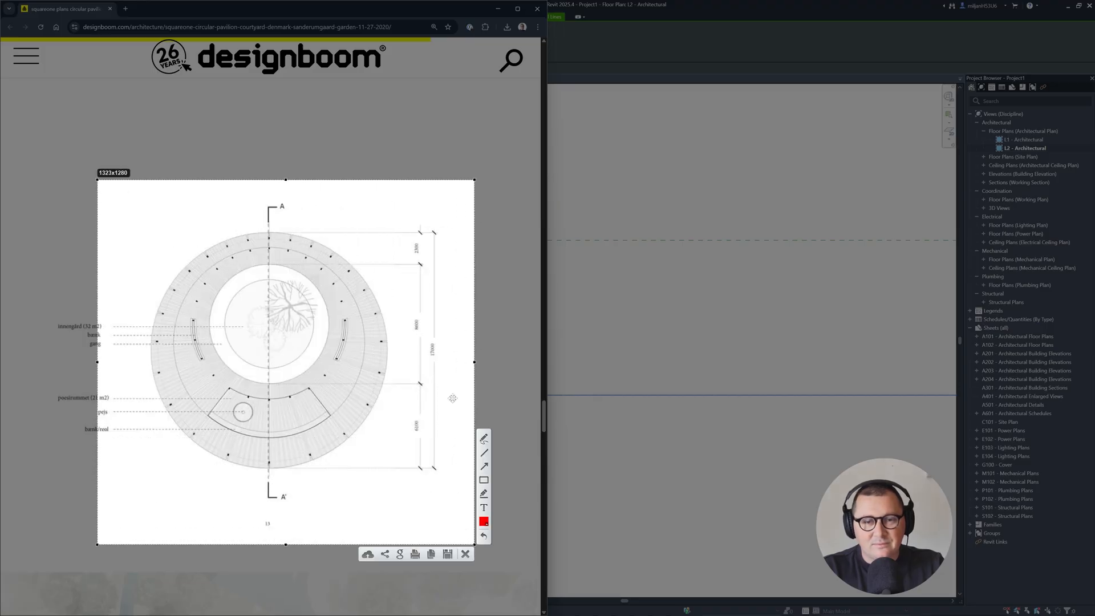
pyautogui.click(268, 233)
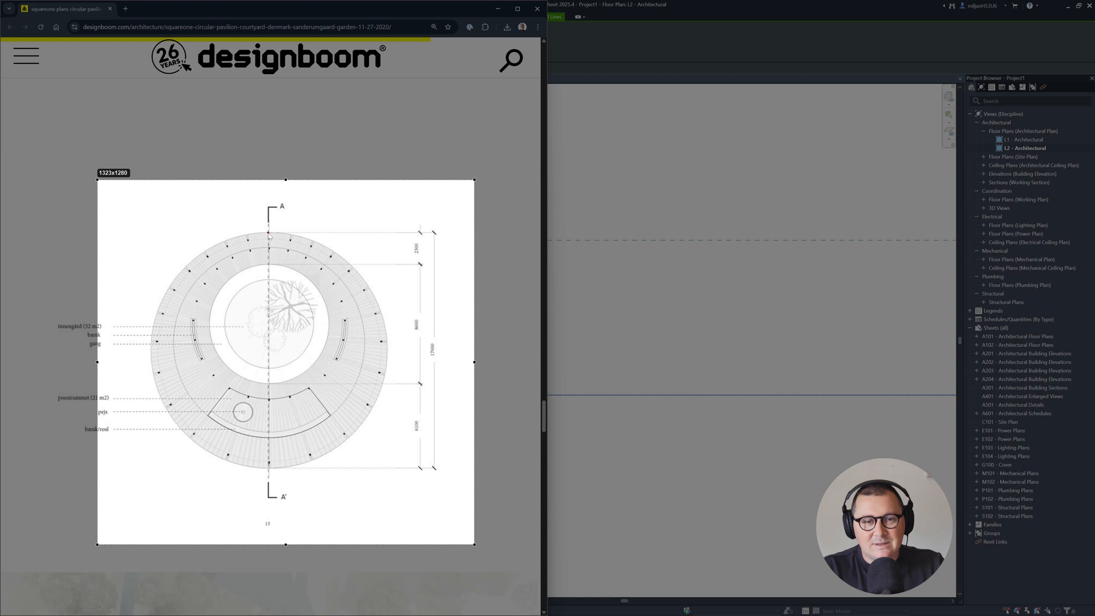
pyautogui.click(269, 466)
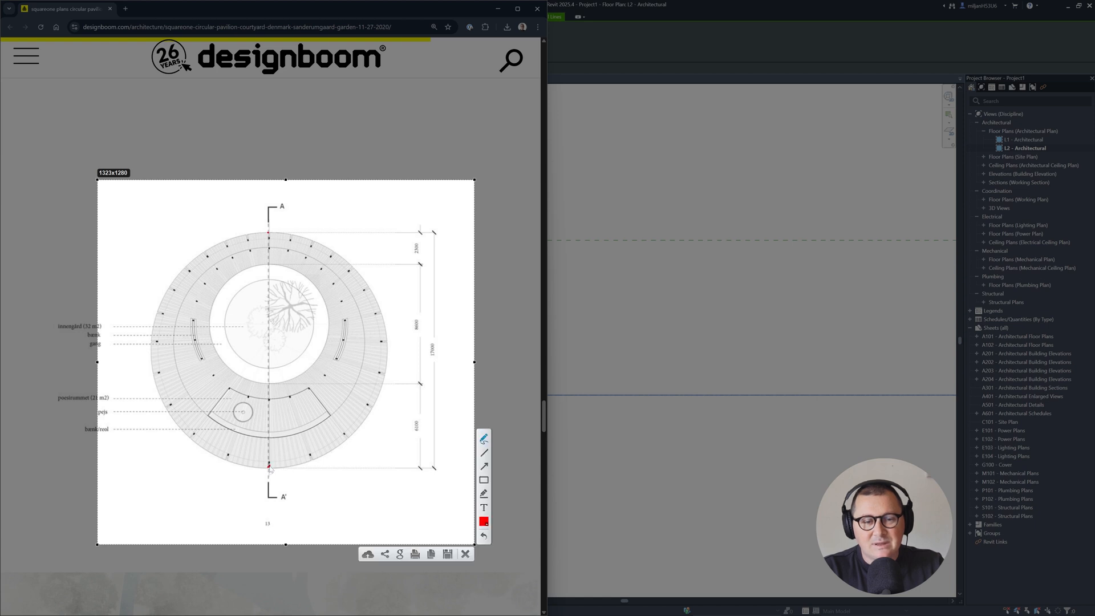
pyautogui.moveTo(270, 469); pyautogui.dragTo(269, 466)
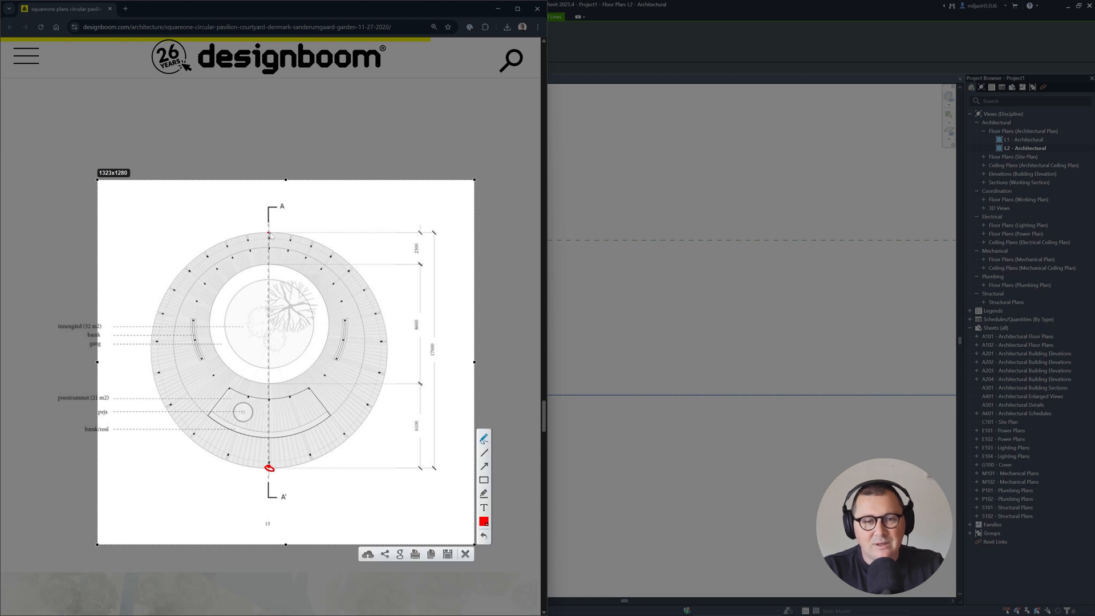
pyautogui.moveTo(270, 234); pyautogui.dragTo(268, 238)
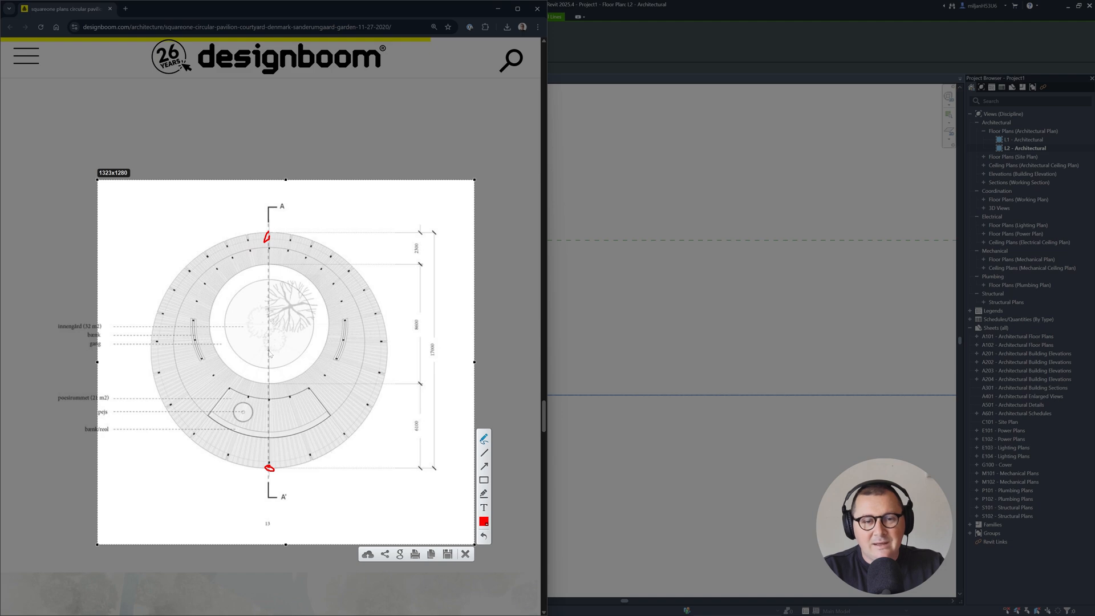
pyautogui.click(268, 350)
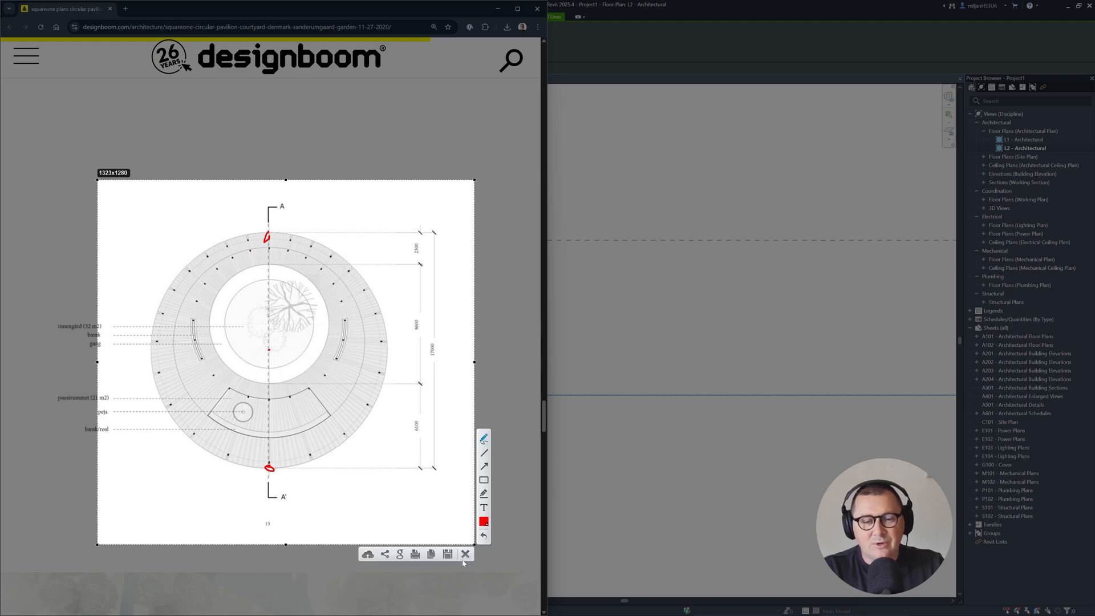
pyautogui.click(464, 553)
# Back in Revit, draw one vertical detail line from the upper line's top end to the lower line's bottom end.
pyautogui.click(653, 142)
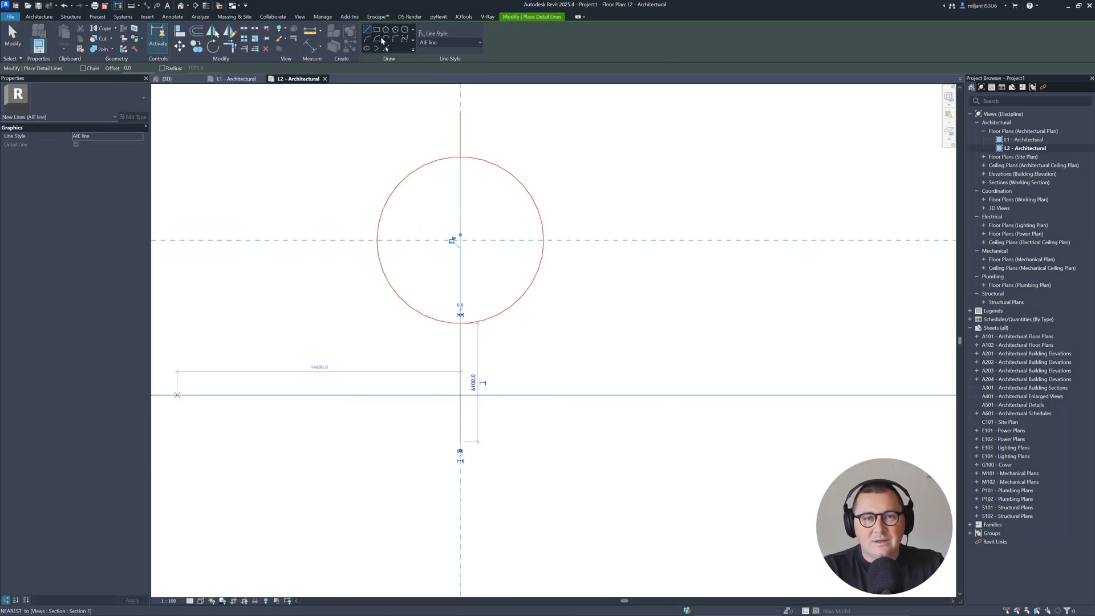
pyautogui.click(460, 114)
pyautogui.click(460, 442)
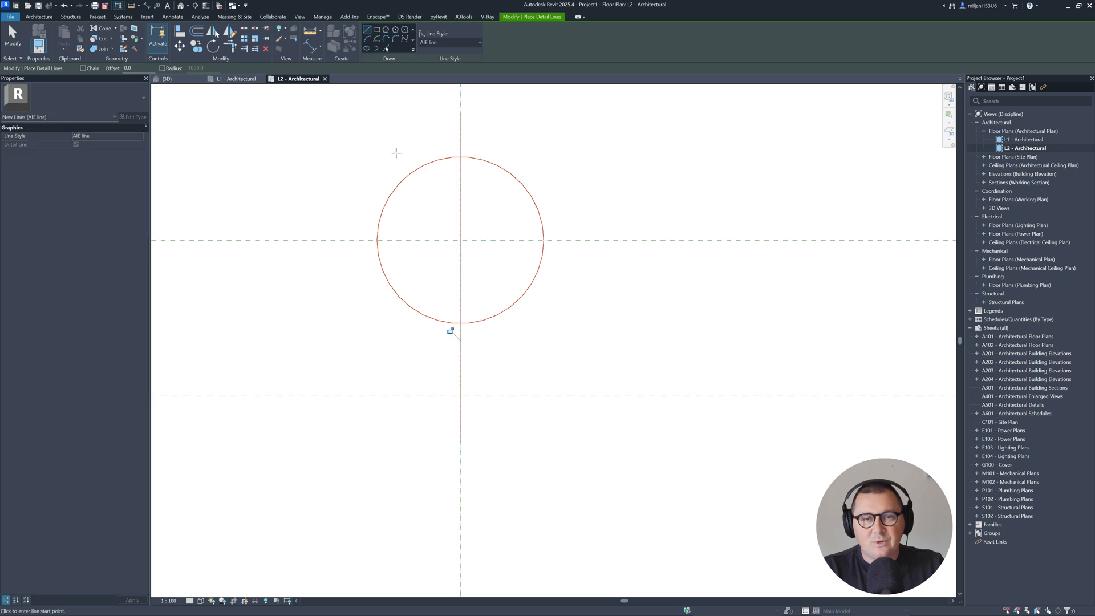
# Draw the outer detail circle with a radius of 8500, centred on the long vertical line's midpoint and reaching its top end.
pyautogui.click(405, 30)
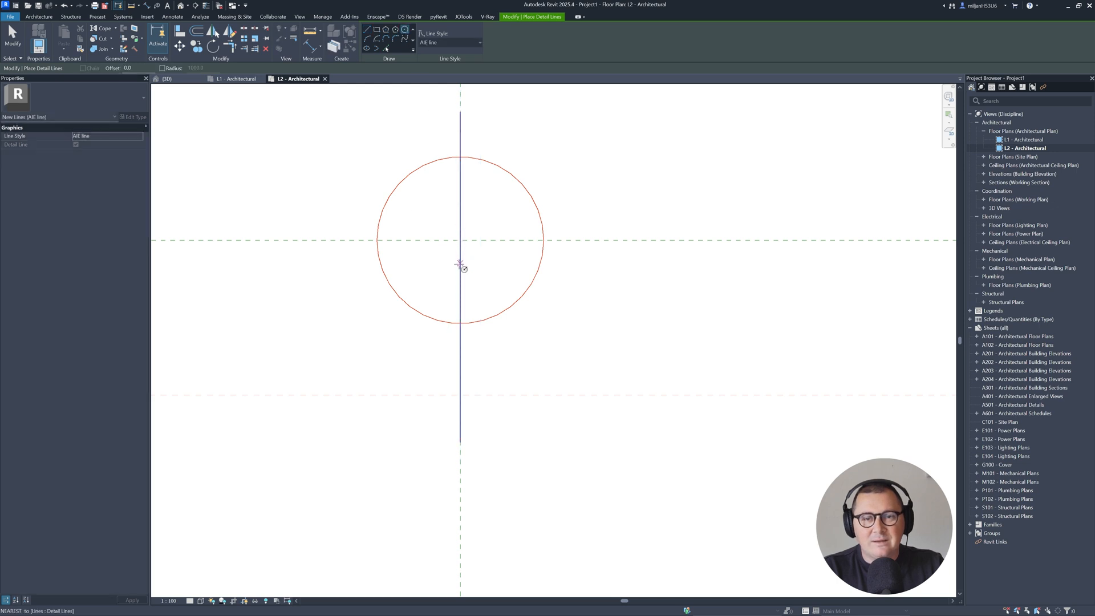
pyautogui.click(461, 276)
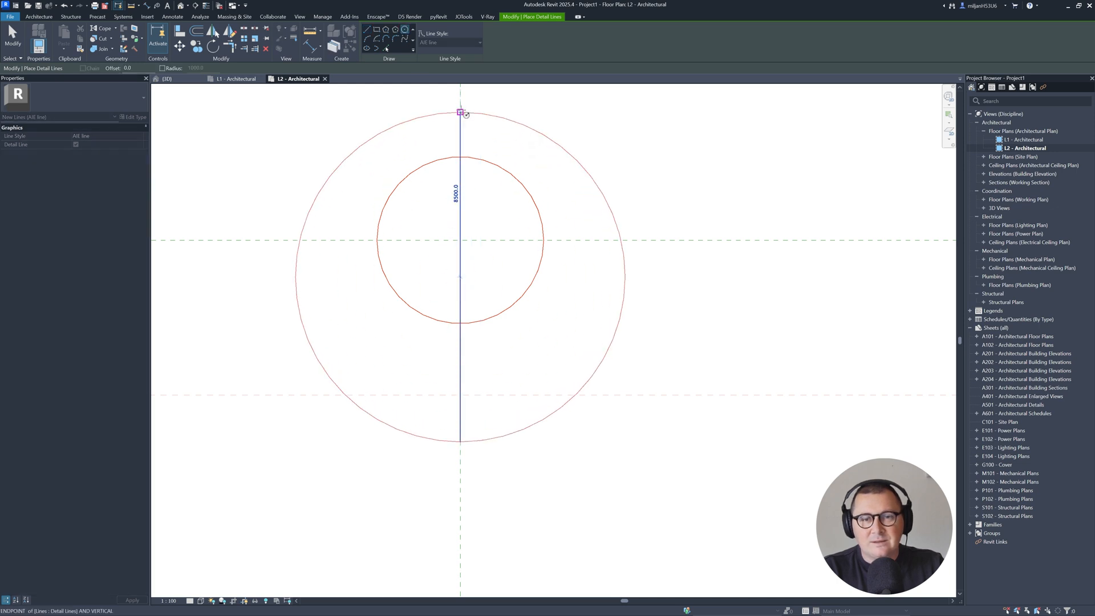
pyautogui.click(460, 112)
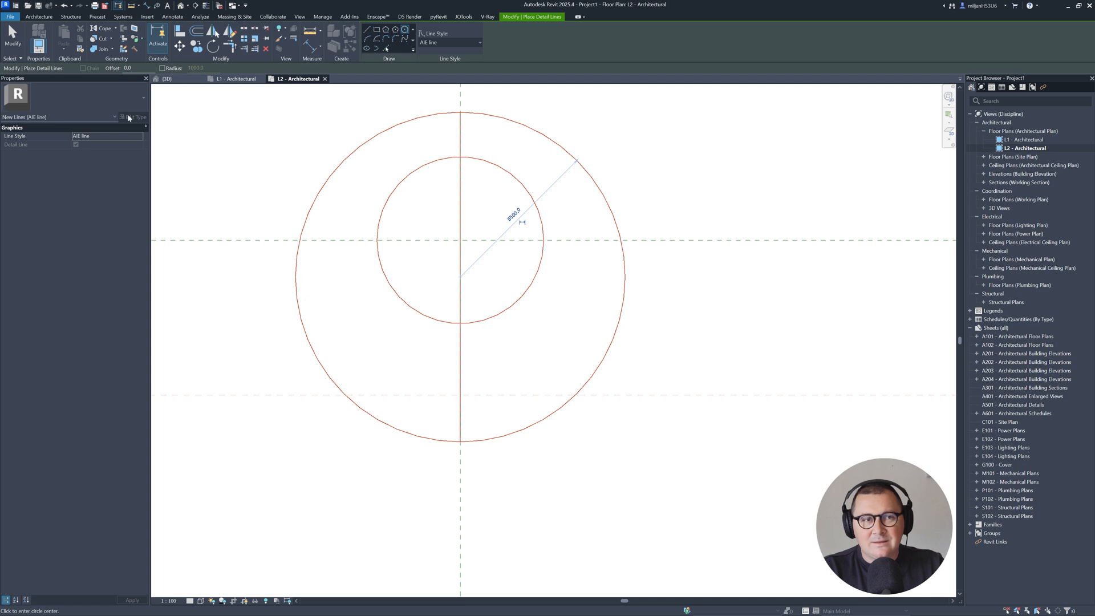
pyautogui.press('Escape')
pyautogui.press('Escape')
# Delete the full-length construction line and shorten the lower vertical line to 2300, keeping its bottom end on the outer circle.
pyautogui.click(461, 337)
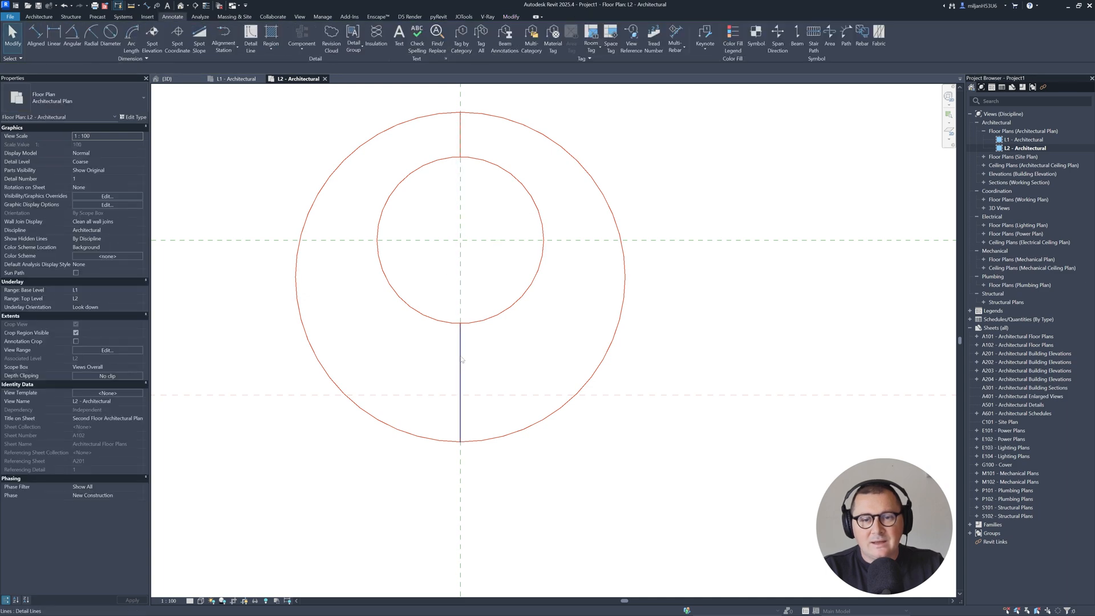
pyautogui.moveTo(460, 325); pyautogui.dragTo(460, 358)
pyautogui.write('23')
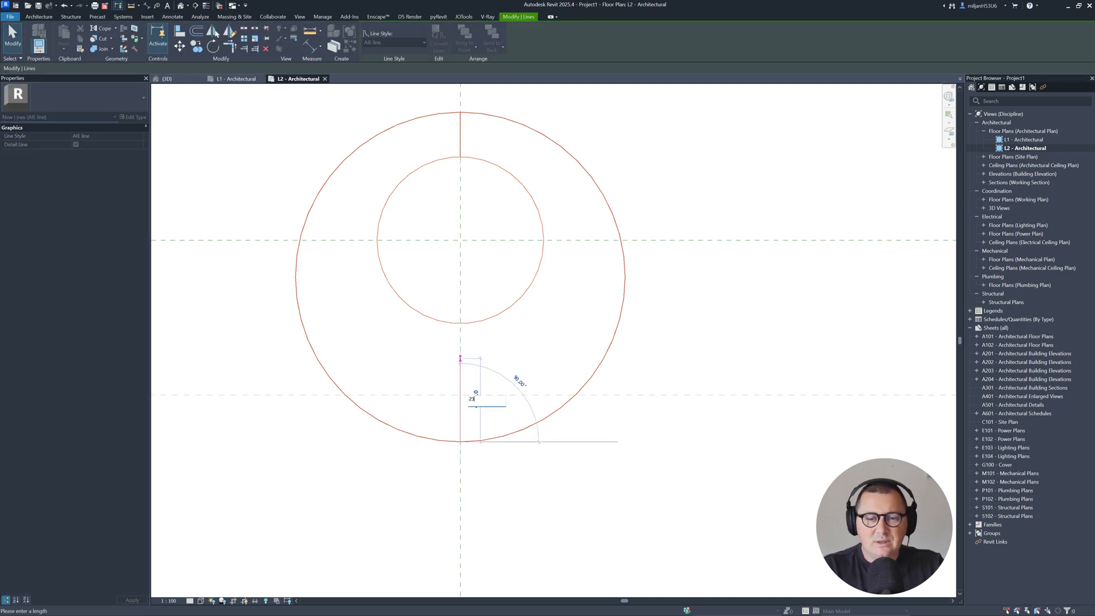
pyautogui.write('00')
pyautogui.press('Return')
pyautogui.press('Escape')
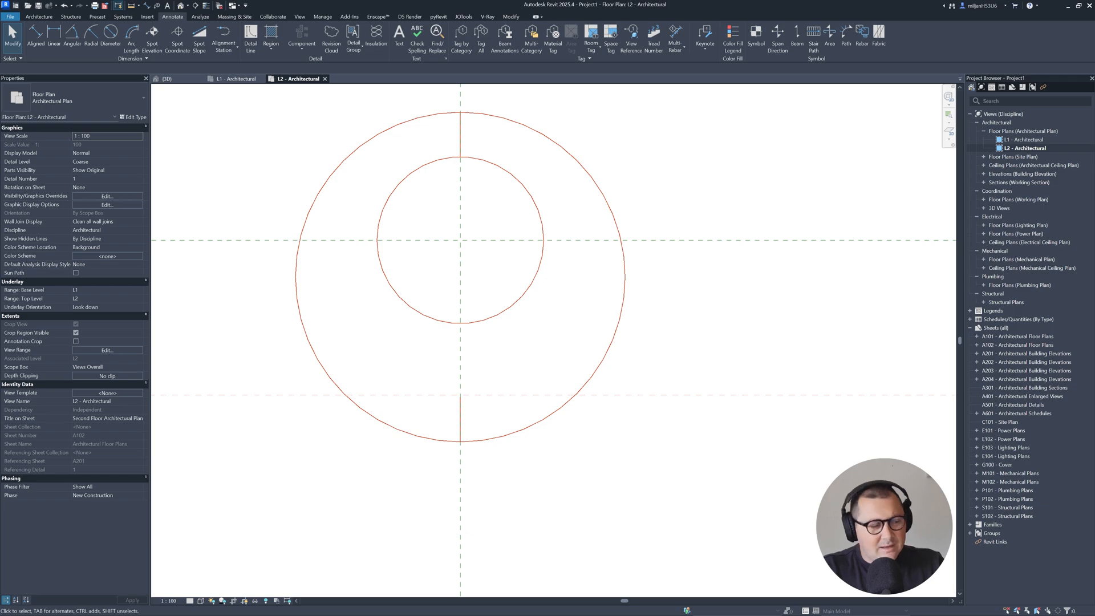
# Mark the intermediate circle's vertical diameter and centre on a temporary screen capture of the reference floor plan, and discard the capture.
pyautogui.hotkey('alt', 'Tab')
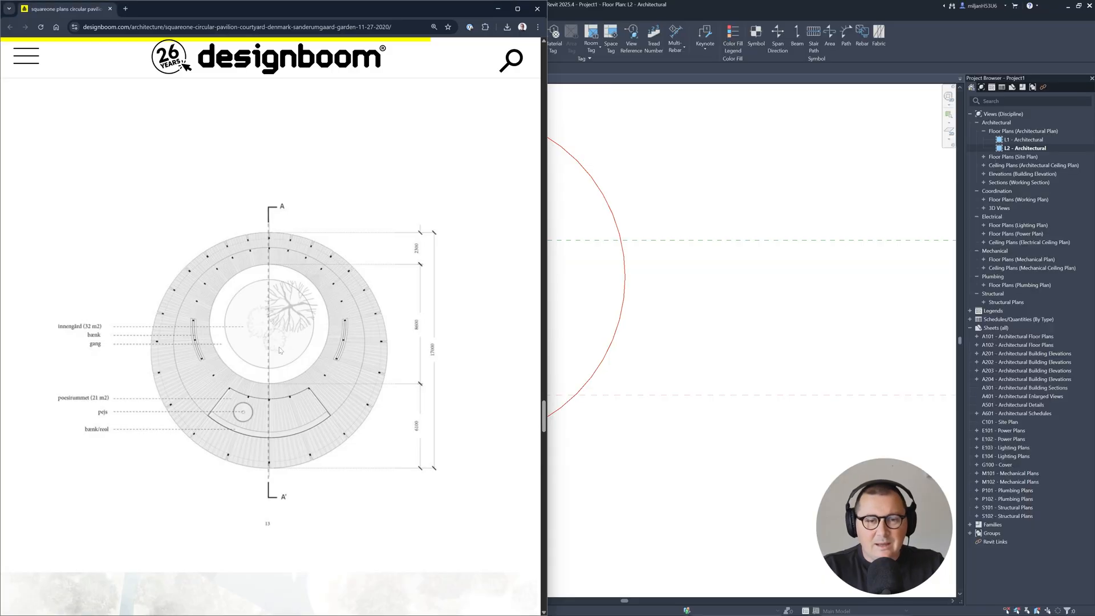
pyautogui.press('Print')
pyautogui.moveTo(88, 148); pyautogui.dragTo(461, 530)
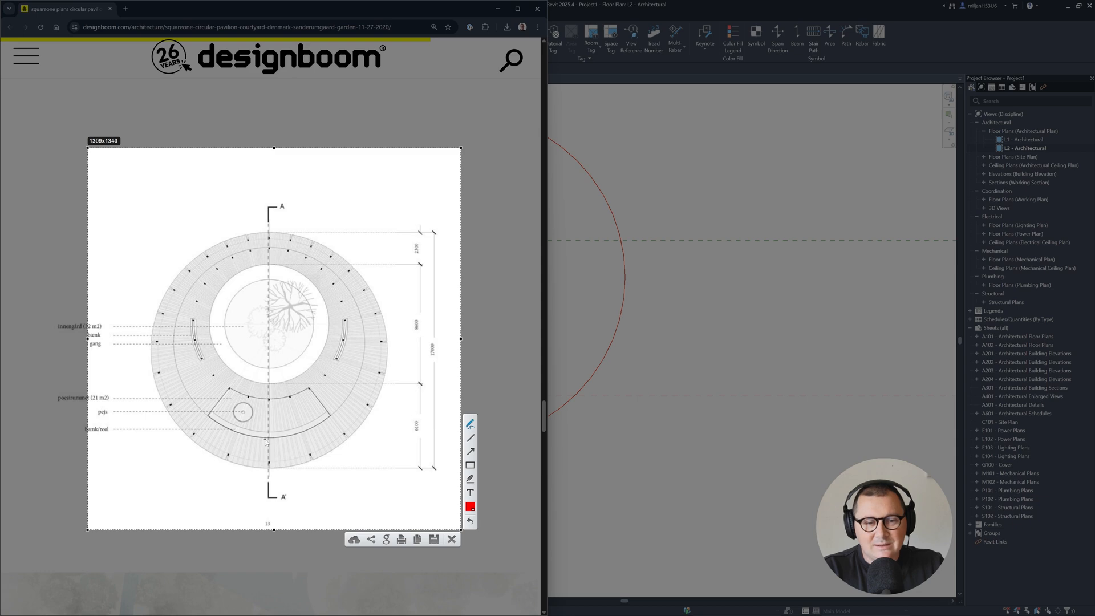
pyautogui.moveTo(265, 438); pyautogui.dragTo(268, 442)
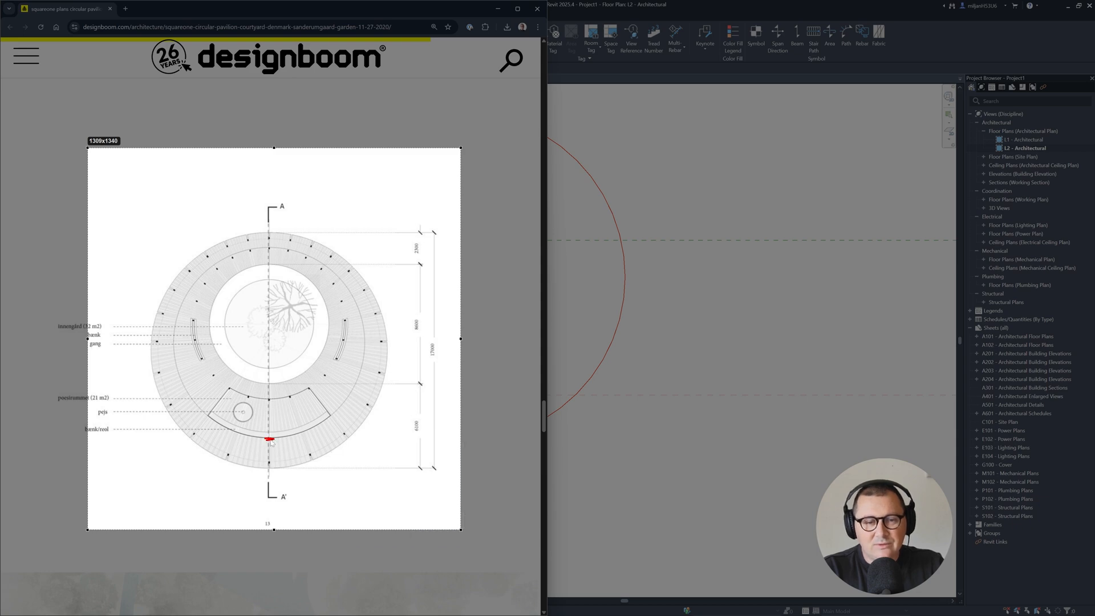
pyautogui.moveTo(268, 248); pyautogui.dragTo(270, 441)
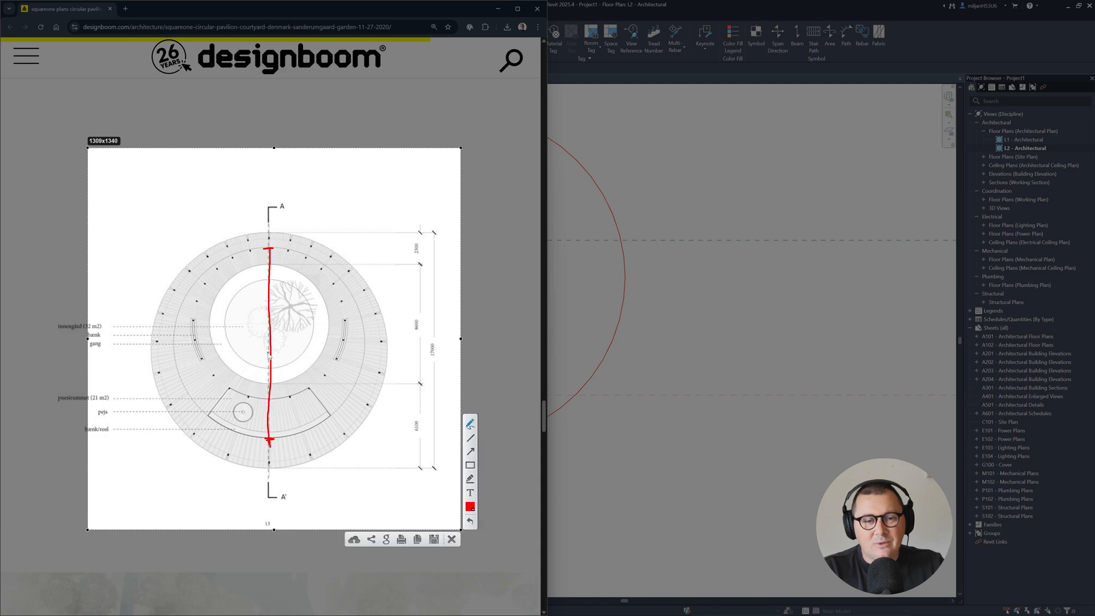
pyautogui.moveTo(264, 345); pyautogui.dragTo(280, 346)
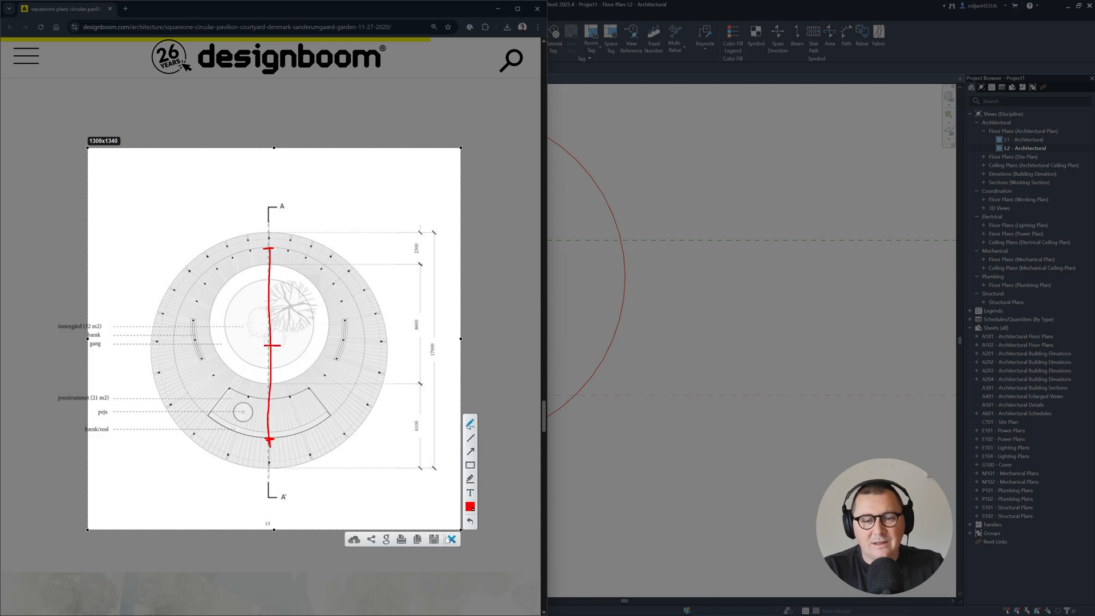
pyautogui.click(449, 539)
# Back in Revit, draw a vertical detail line from the upper line's midpoint to the lower line's top end.
pyautogui.click(701, 96)
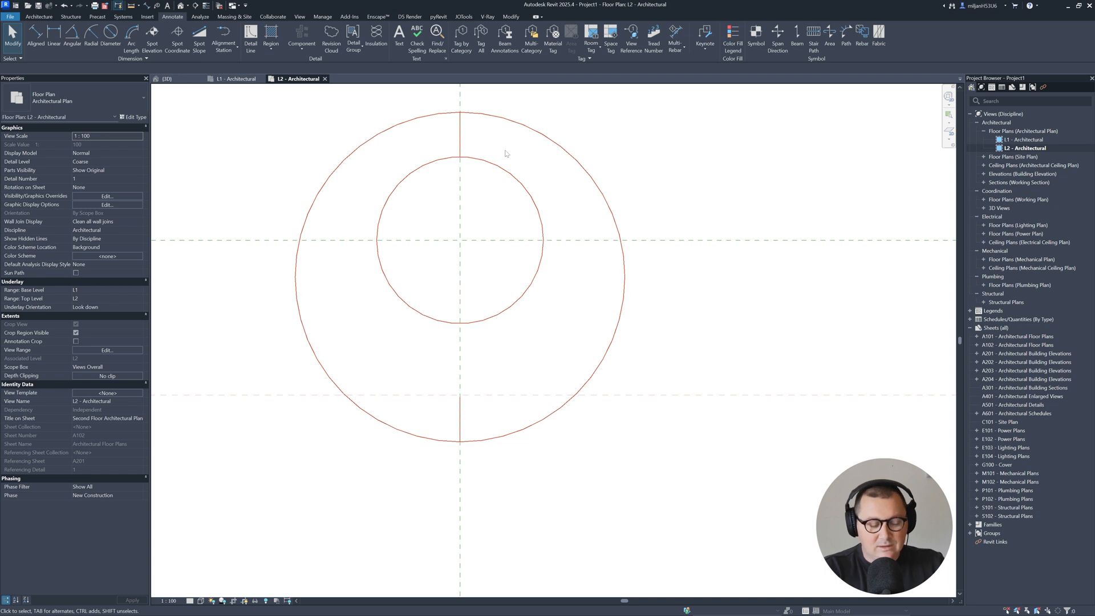
pyautogui.press('d')
pyautogui.press('l')
pyautogui.click(460, 134)
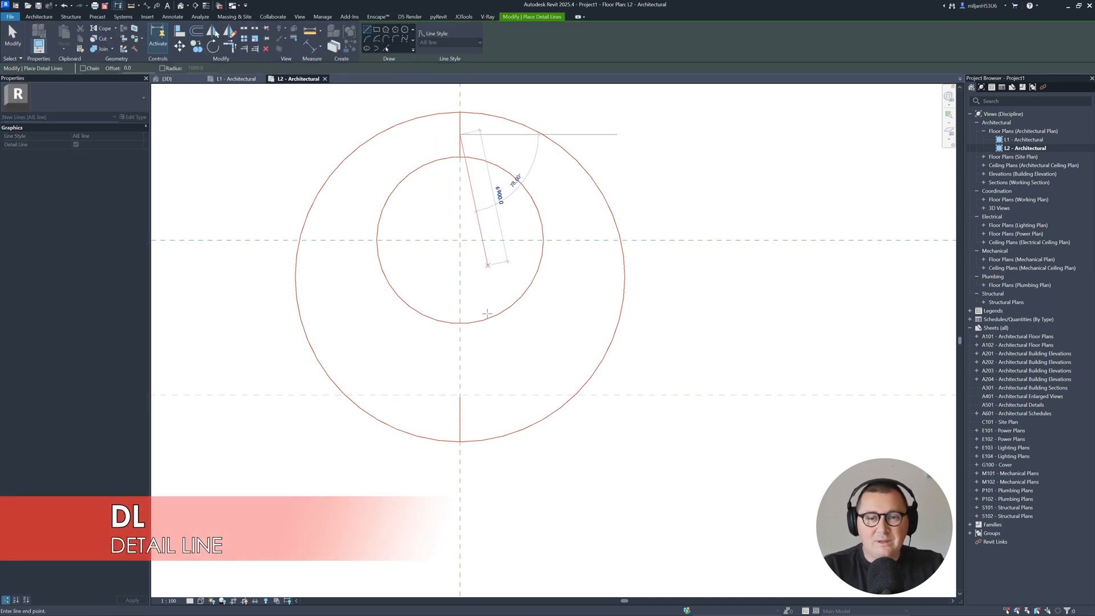
pyautogui.click(459, 396)
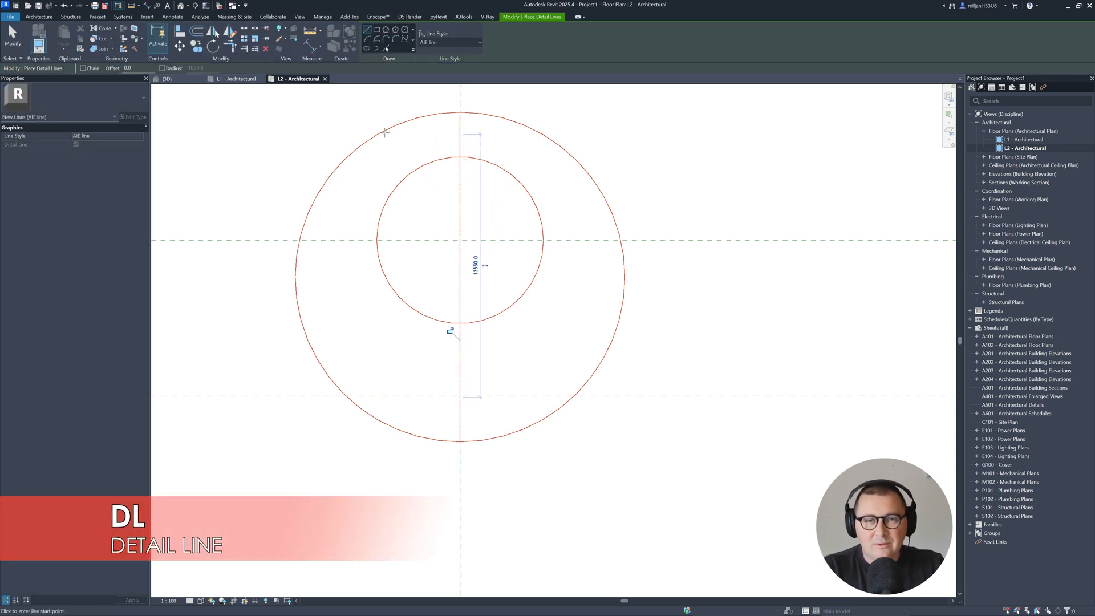
# Draw the intermediate detail circle centred on the new vertical line's midpoint and reaching its top end.
pyautogui.click(408, 32)
pyautogui.click(460, 266)
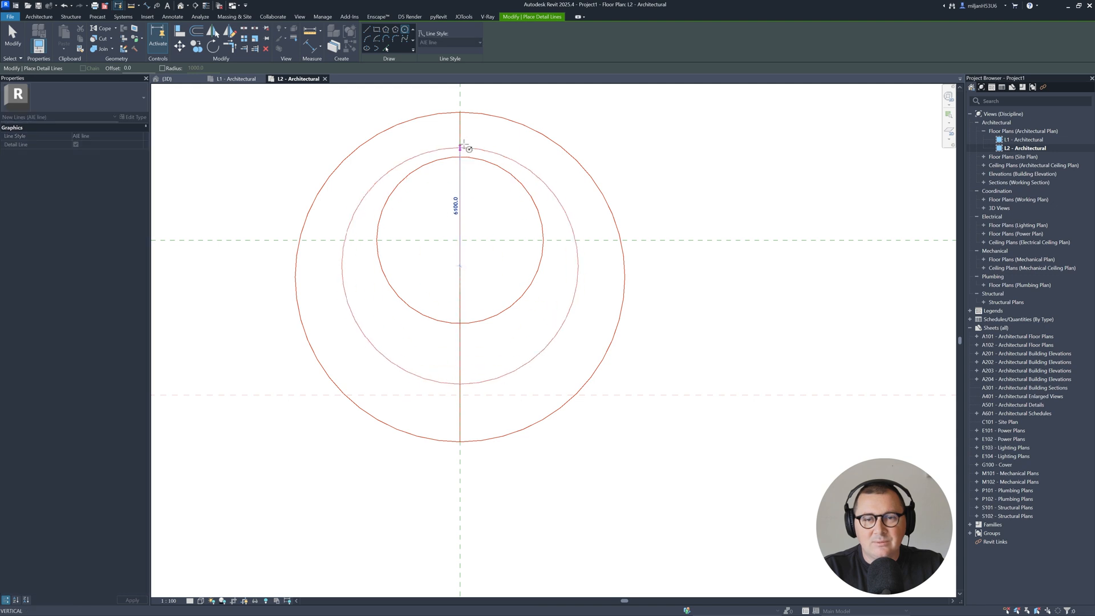
pyautogui.click(460, 135)
pyautogui.press('Escape')
pyautogui.press('Escape')
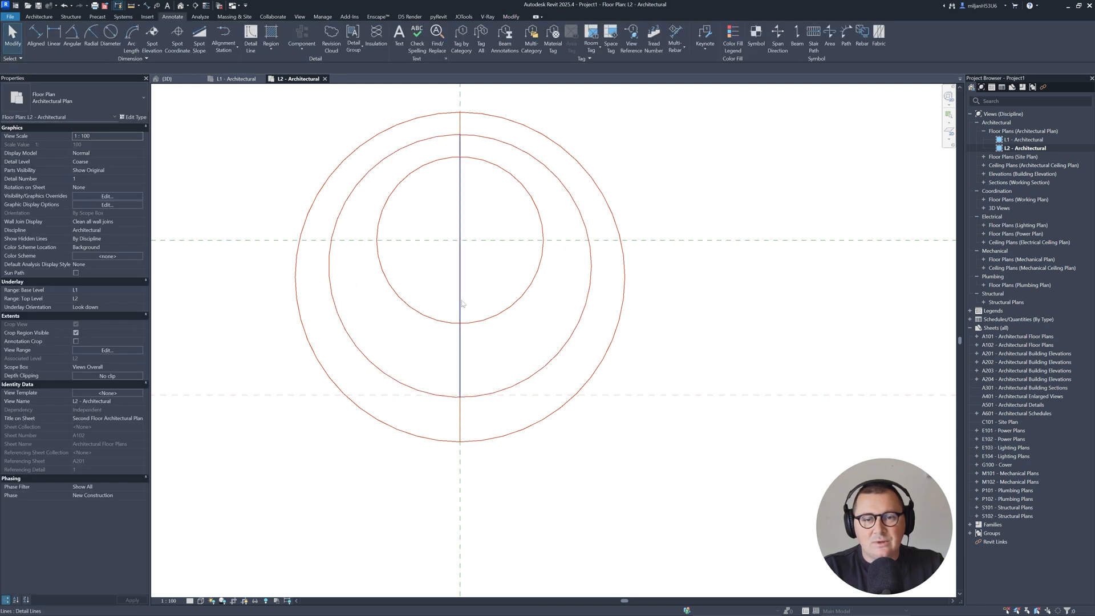
# Delete the three vertical construction lines, leaving only the three detail circles.
pyautogui.click(461, 300)
pyautogui.press('Delete')
pyautogui.moveTo(457, 296); pyautogui.dragTo(462, 298, button='middle')
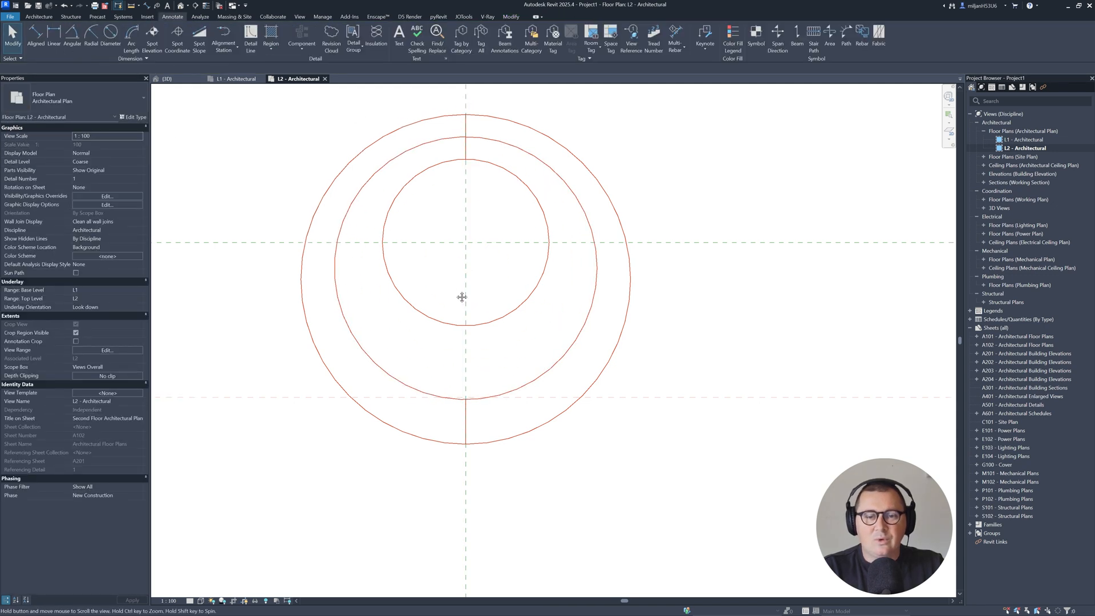
pyautogui.click(465, 424)
pyautogui.press('Delete')
pyautogui.click(463, 126)
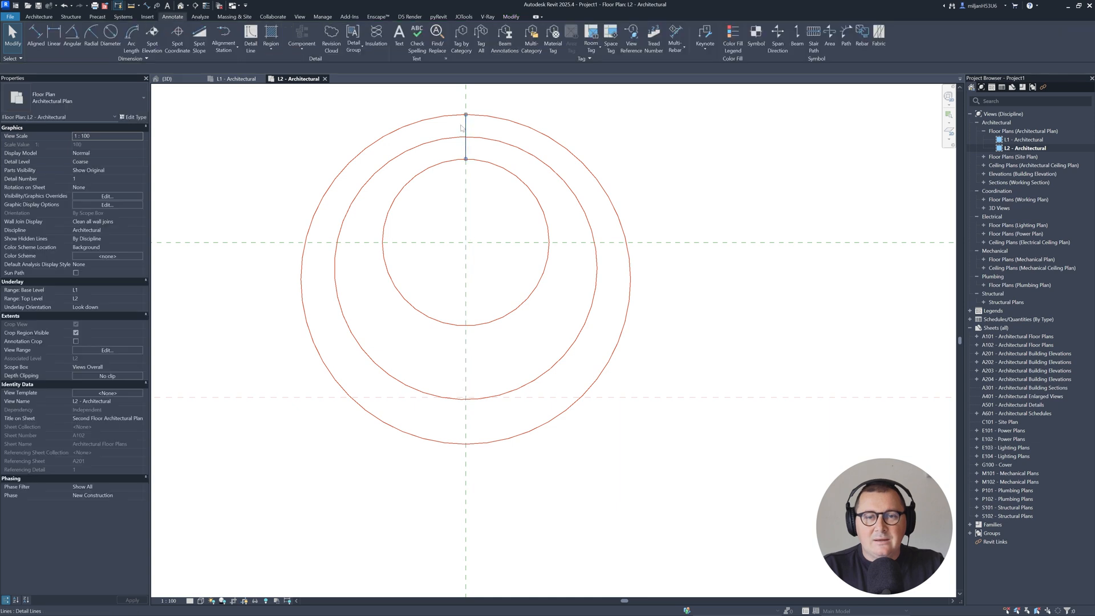
pyautogui.press('Delete')
pyautogui.moveTo(482, 237); pyautogui.dragTo(501, 255, button='middle')
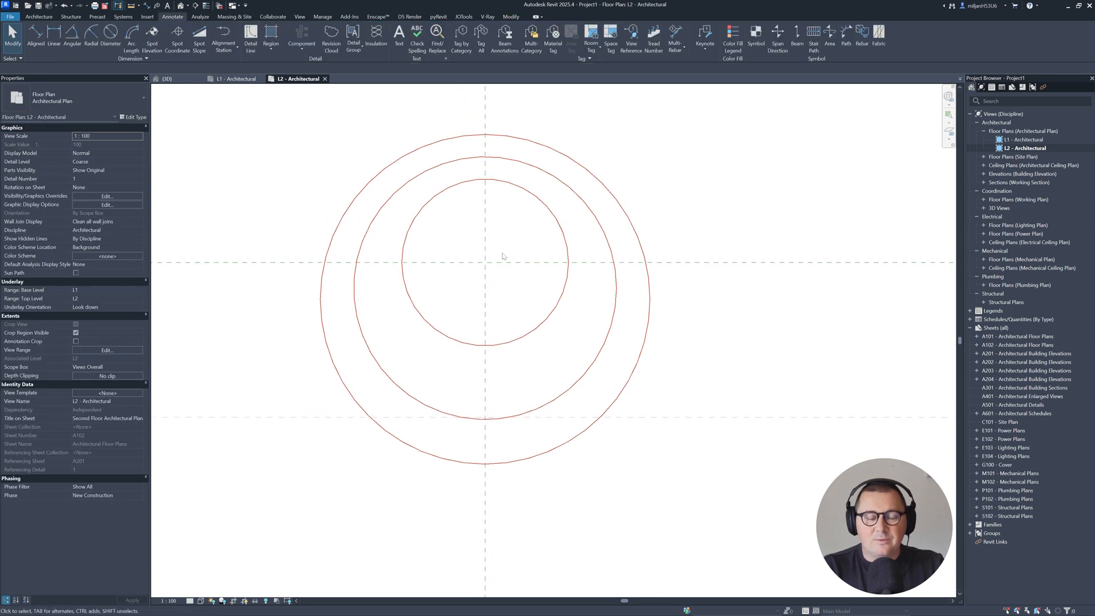
# Mark the roof height at the low and high ridges on a temporary capture of the browser's section drawing, and discard the capture.
pyautogui.hotkey('alt', 'Tab')
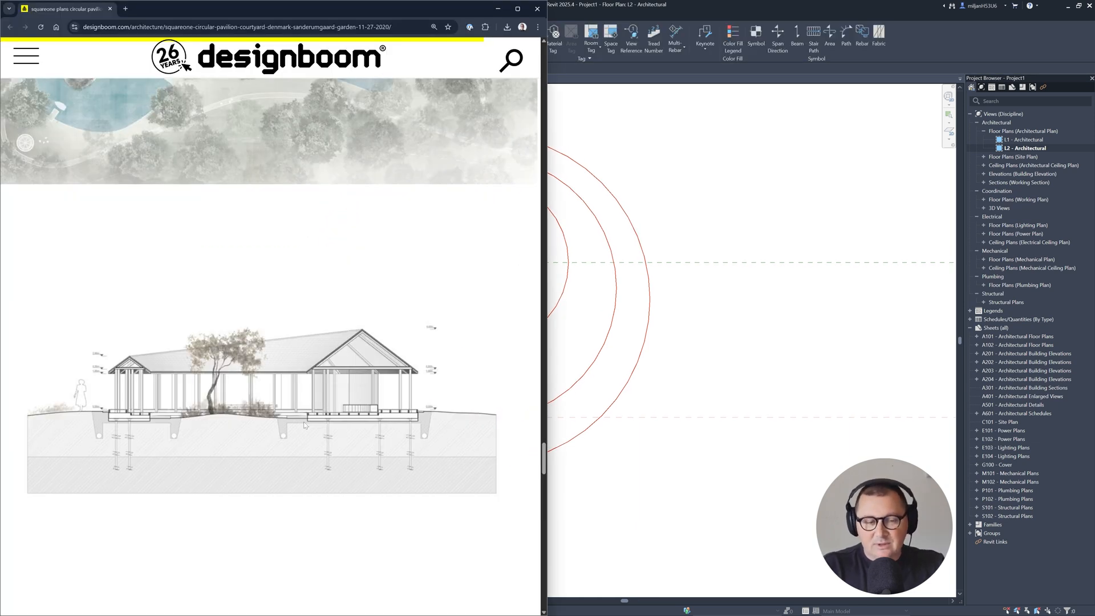
pyautogui.press('Print')
pyautogui.moveTo(12, 205); pyautogui.dragTo(518, 514)
pyautogui.click(527, 408)
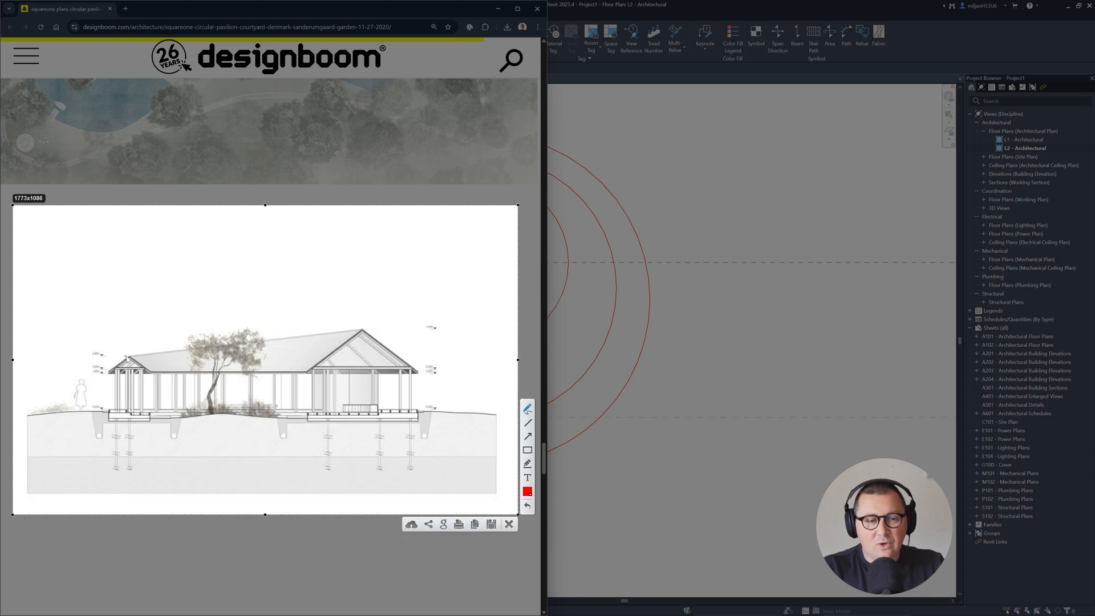
pyautogui.moveTo(130, 357); pyautogui.dragTo(129, 381)
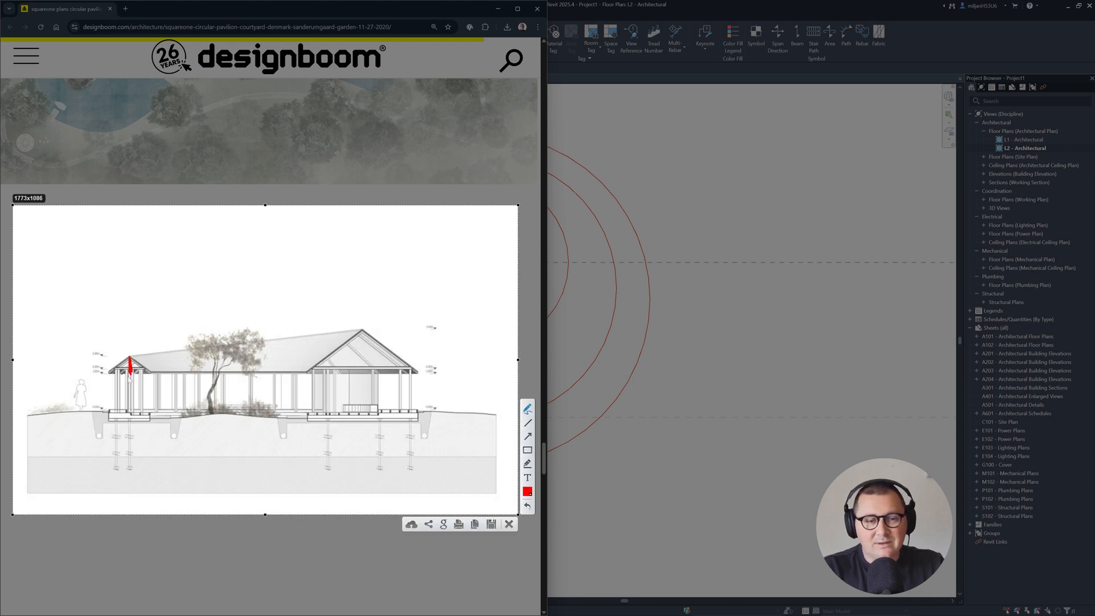
pyautogui.moveTo(365, 334)
pyautogui.mouseDown()
pyautogui.moveTo(363, 365)
pyautogui.moveTo(364, 332)
pyautogui.mouseUp()
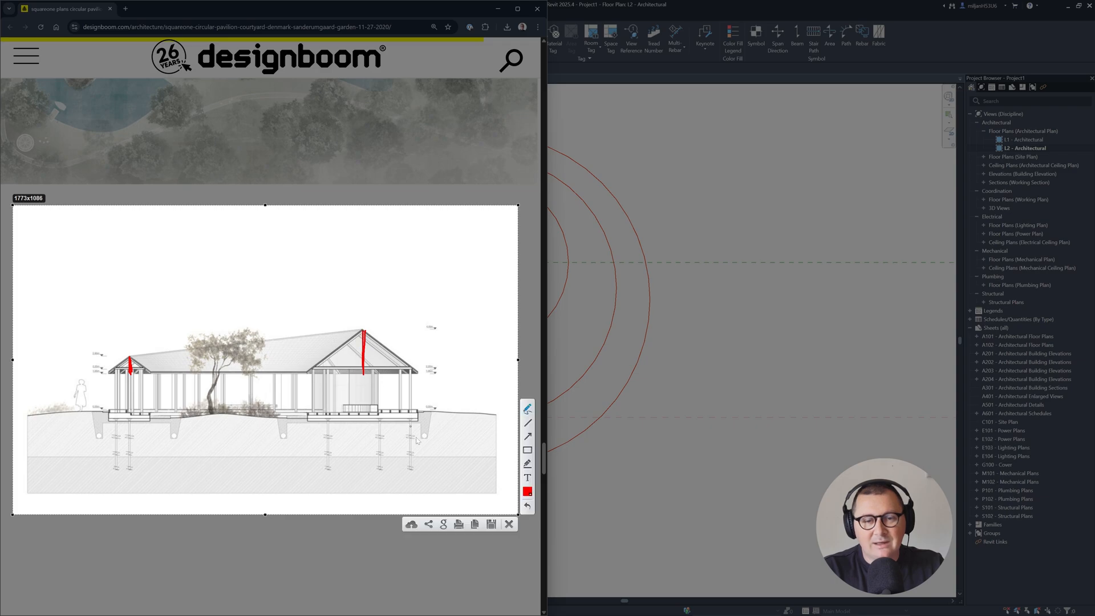
pyautogui.click(508, 523)
# Mark the roof's narrow and wide sides on a temporary capture of the article's enlarged aerial rendering, and discard the capture.
pyautogui.scroll(-15, 371, 445)
pyautogui.scroll(15, 371, 445)
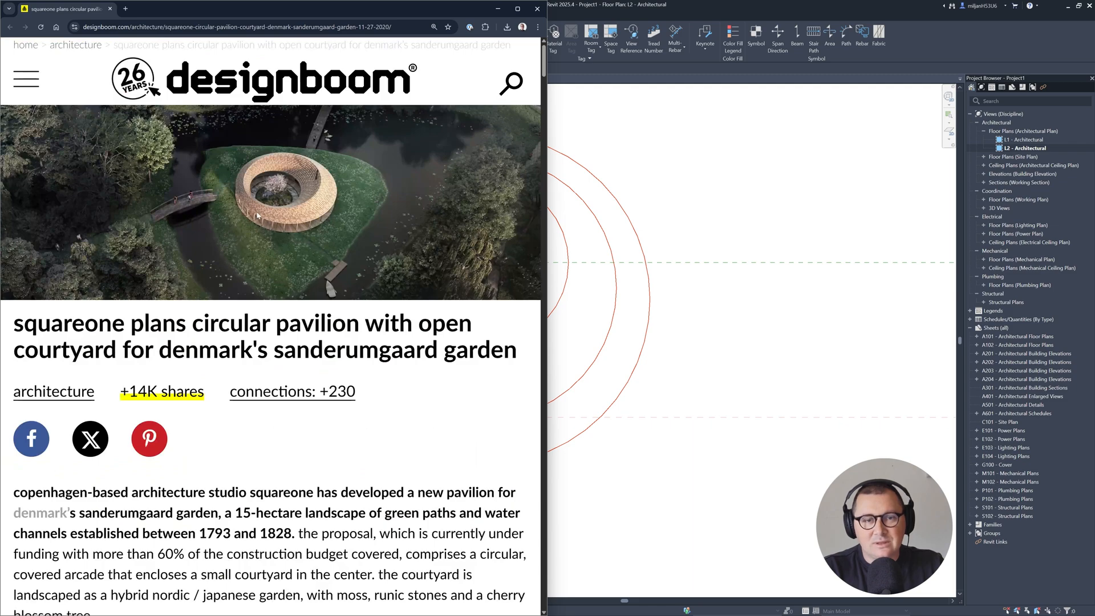
pyautogui.keyDown('ctrl'); pyautogui.scroll(5, 255, 215); pyautogui.keyUp('ctrl')
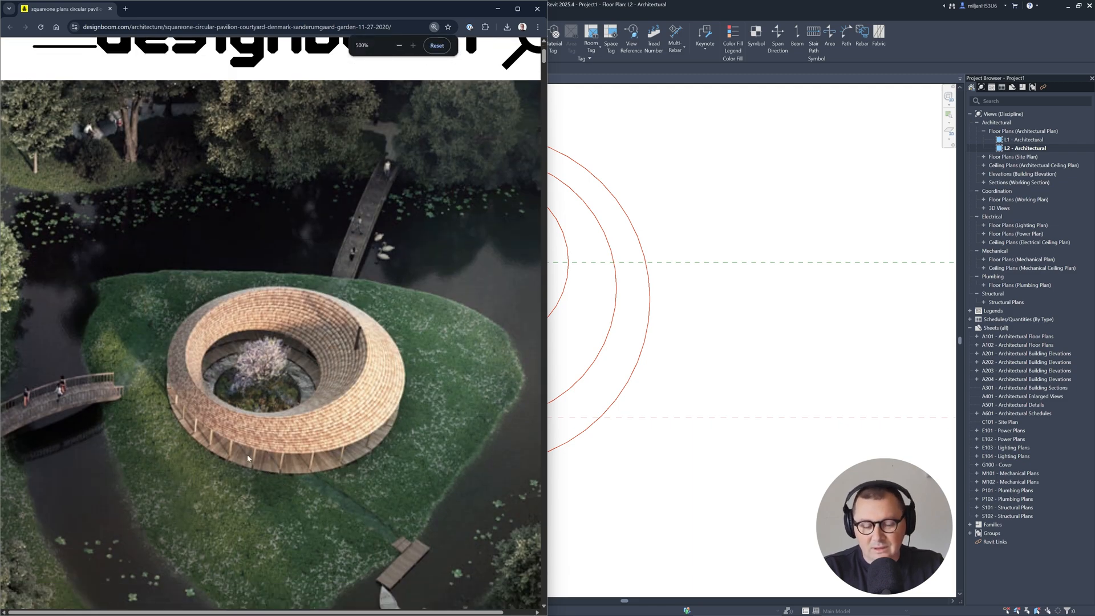
pyautogui.press('Print')
pyautogui.moveTo(96, 218); pyautogui.dragTo(476, 537)
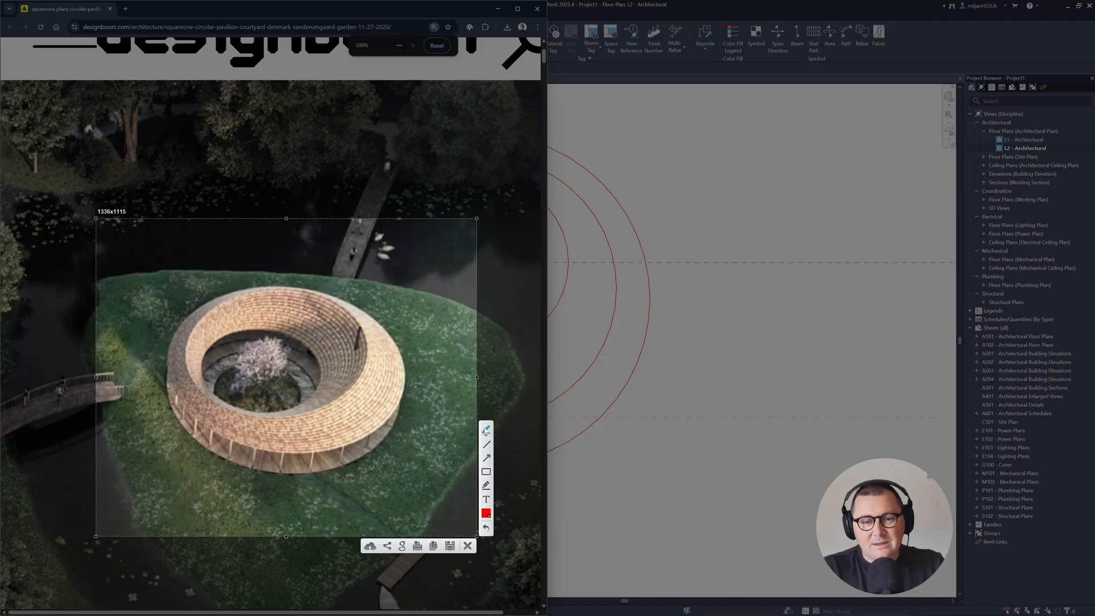
pyautogui.moveTo(167, 370)
pyautogui.mouseDown()
pyautogui.moveTo(196, 372)
pyautogui.moveTo(186, 359)
pyautogui.mouseUp()
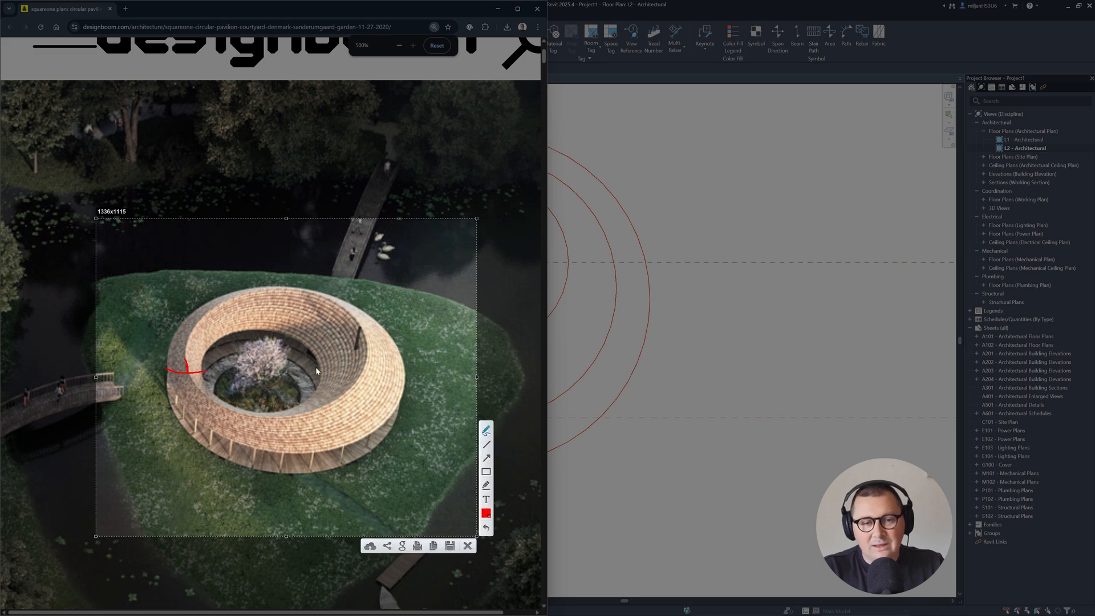
pyautogui.moveTo(317, 371)
pyautogui.mouseDown()
pyautogui.moveTo(405, 370)
pyautogui.moveTo(366, 344)
pyautogui.moveTo(367, 374)
pyautogui.moveTo(365, 349)
pyautogui.mouseUp()
pyautogui.click(467, 545)
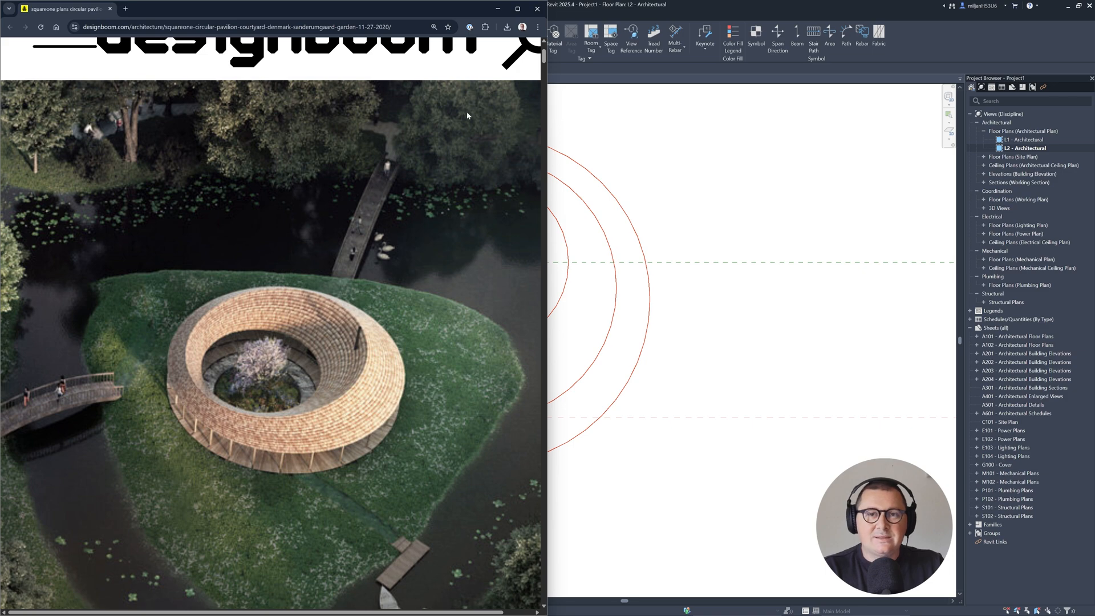
# Back in Revit, draw a horizontal reference plane from the intermediate circle's top quadrant to beyond the outer circle, and name it 01_low.
pyautogui.click(498, 9)
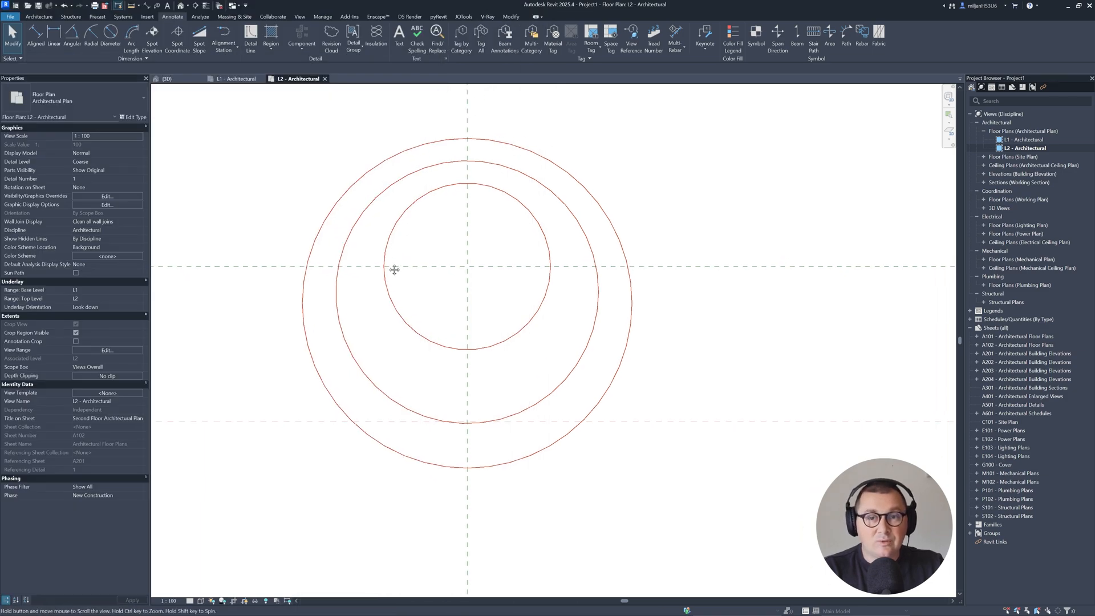
pyautogui.moveTo(395, 269); pyautogui.dragTo(386, 274, button='middle')
pyautogui.click(39, 17)
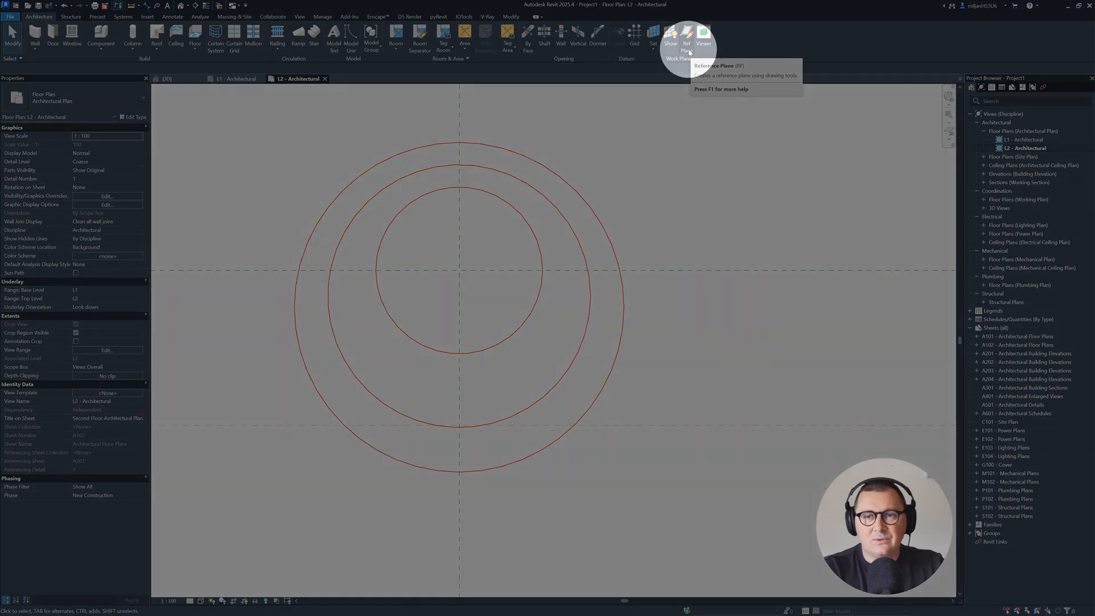
pyautogui.click(687, 40)
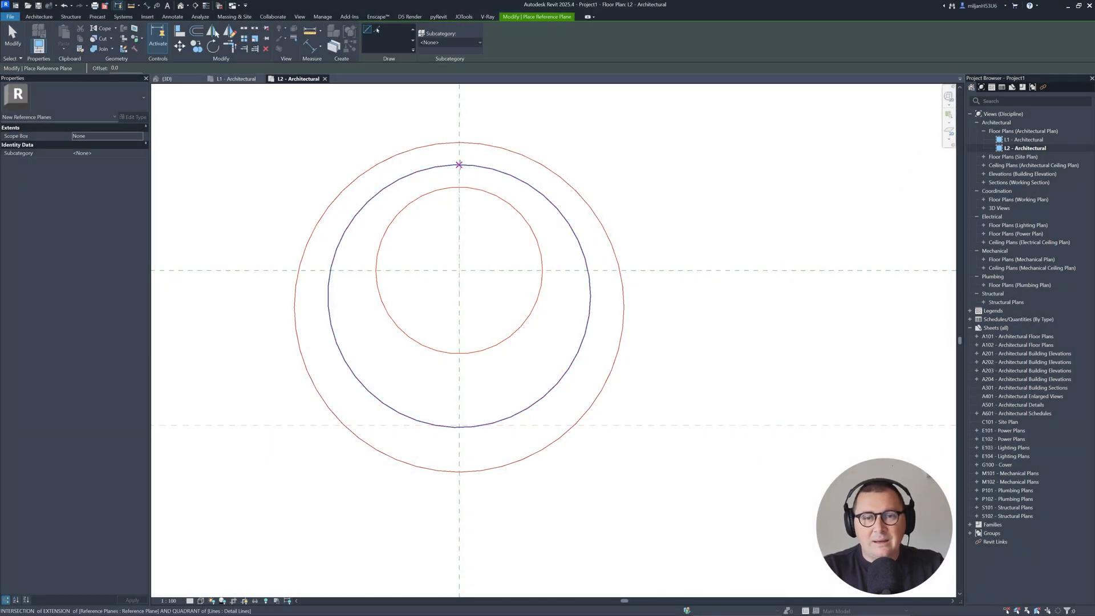
pyautogui.click(460, 165)
pyautogui.click(721, 165)
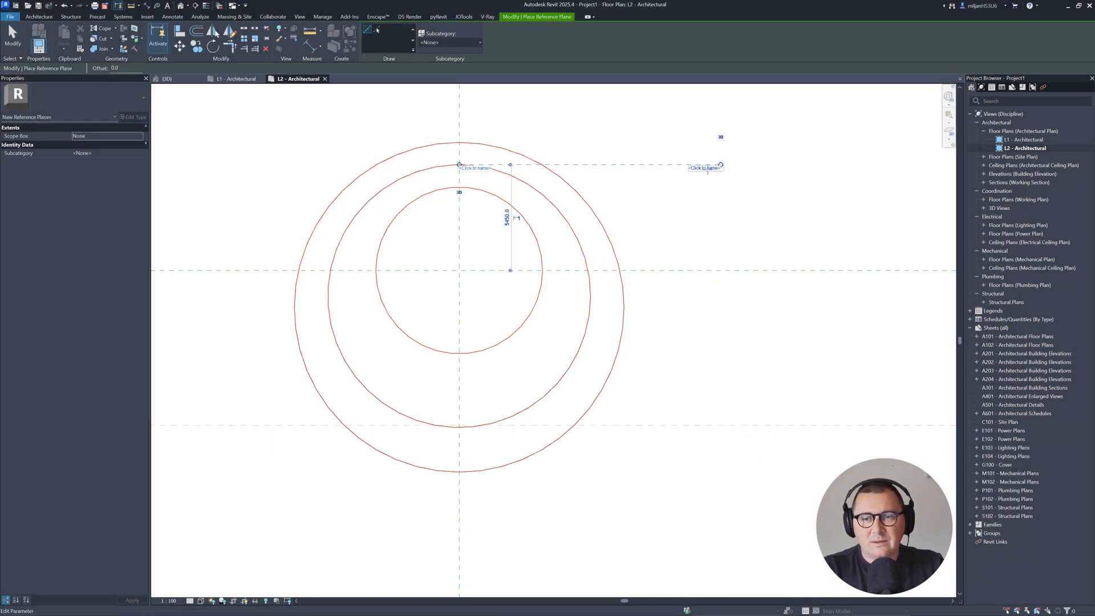
pyautogui.click(706, 169)
pyautogui.write('01')
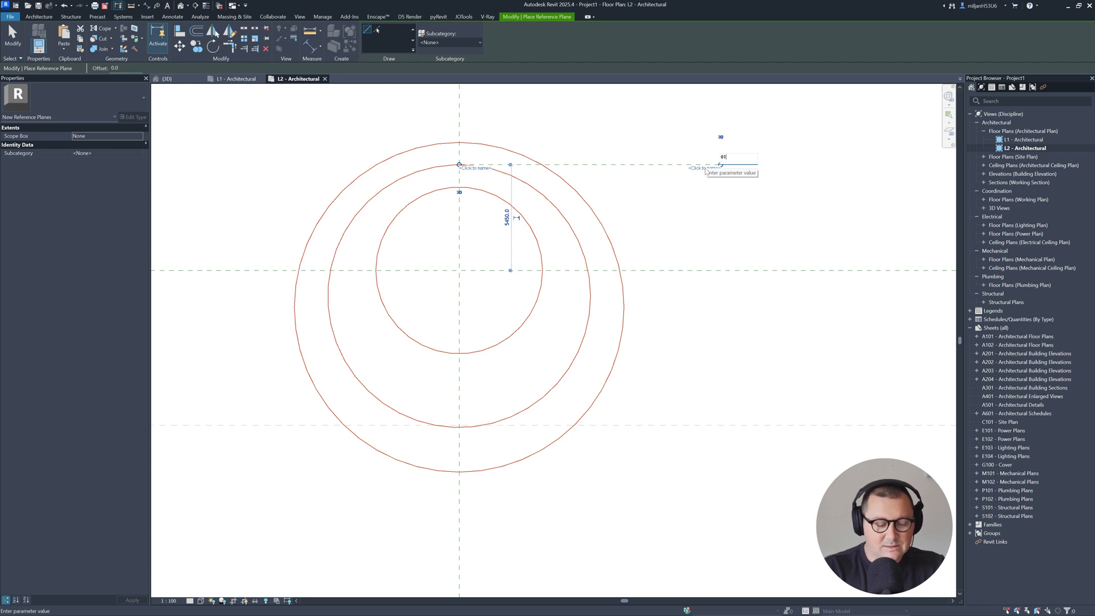
pyautogui.write('_low')
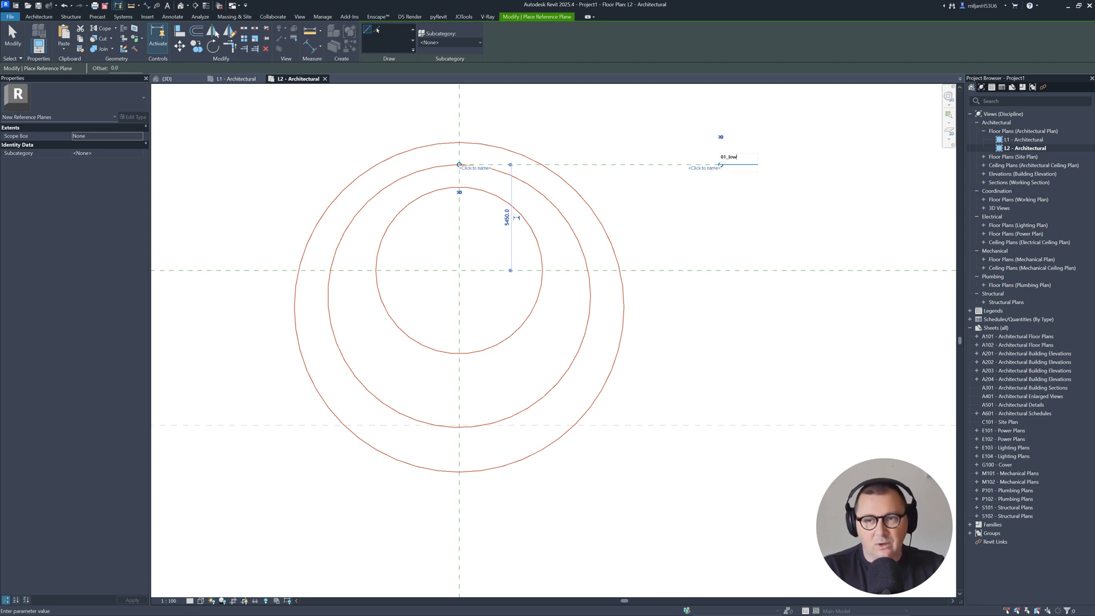
pyautogui.press('Return')
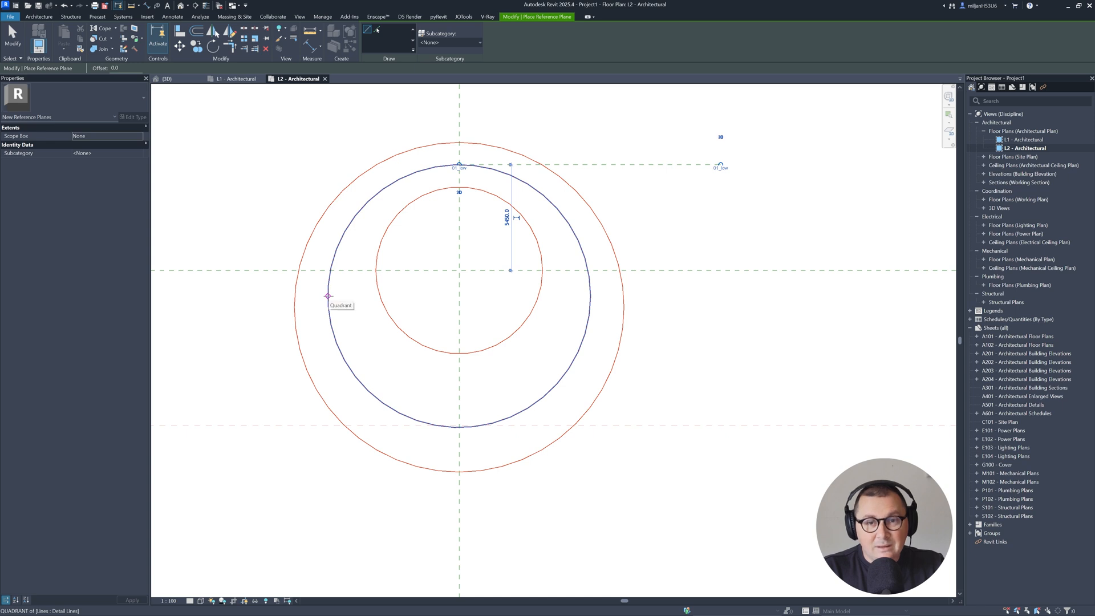
# Draw a horizontal reference plane from the intermediate circle's left quadrant to beyond the outer circle's right side, and name it 02_middle.
pyautogui.click(328, 296)
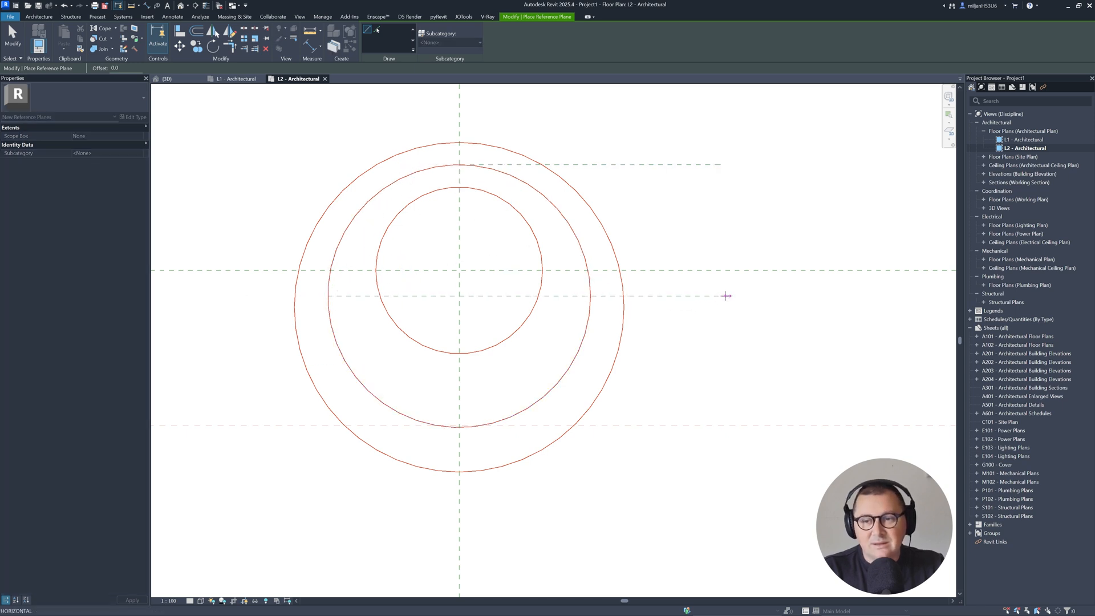
pyautogui.click(720, 296)
pyautogui.click(716, 301)
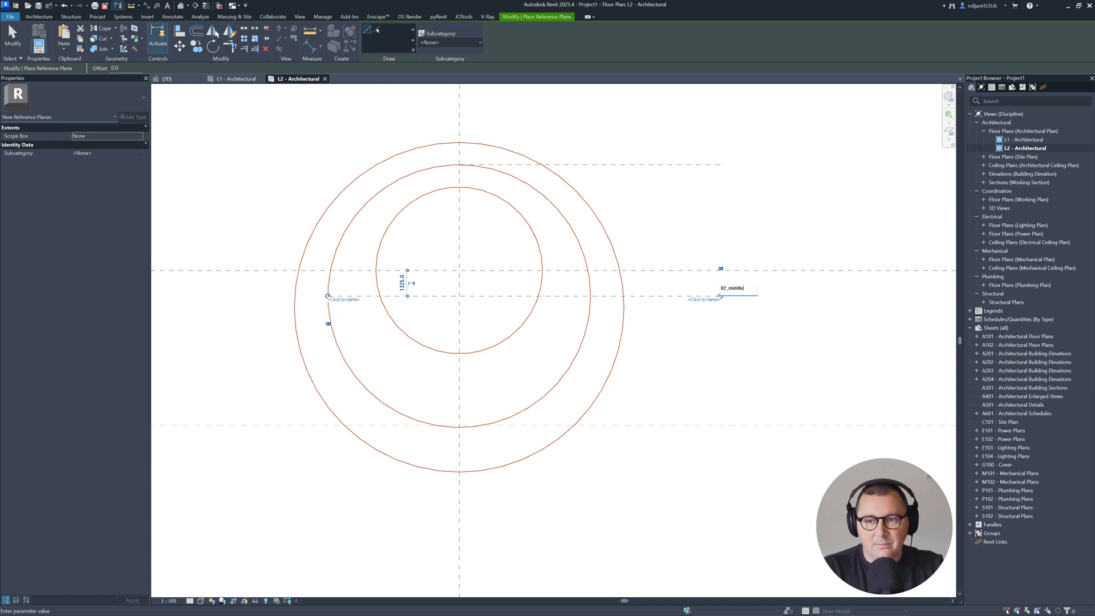
pyautogui.press('Return')
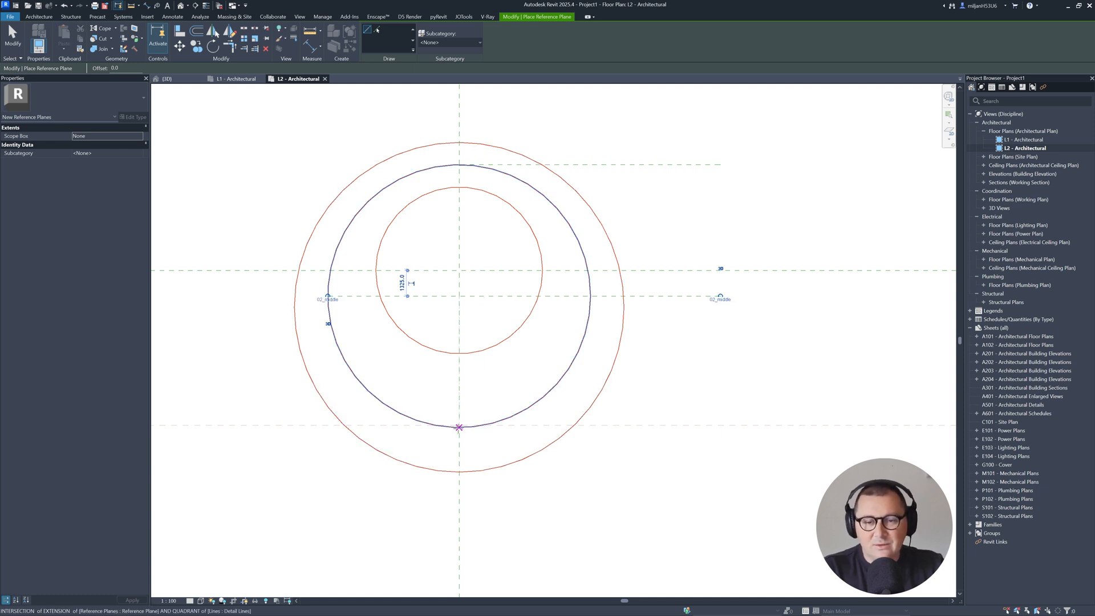
# Draw a horizontal reference plane from the intermediate circle's bottom quadrant to beyond the outer circle, and give it a name with the prefix 03_.
pyautogui.click(459, 427)
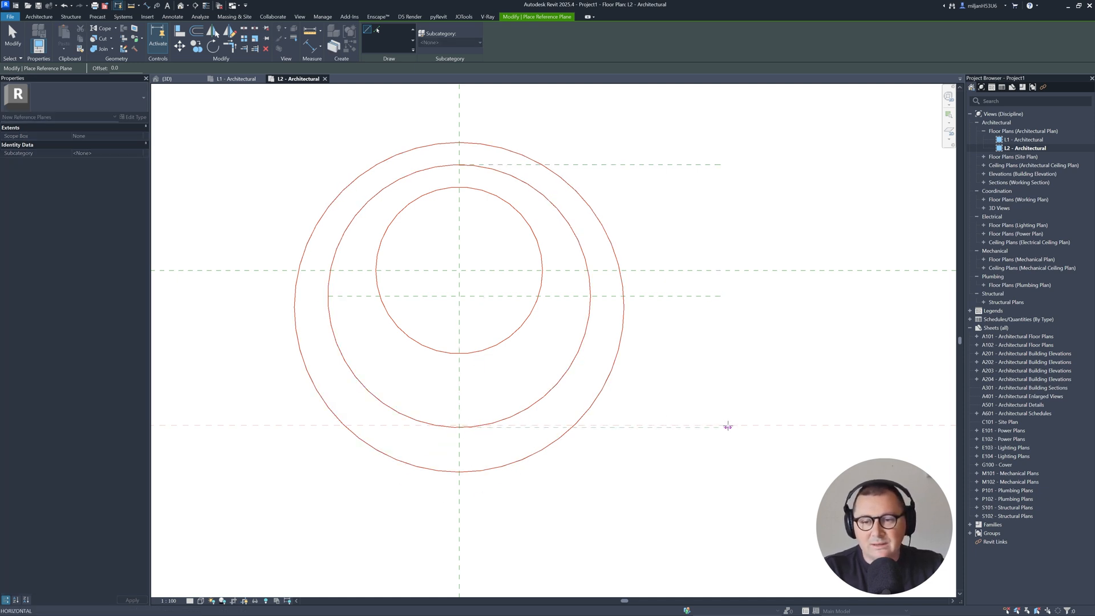
pyautogui.click(728, 427)
pyautogui.click(713, 432)
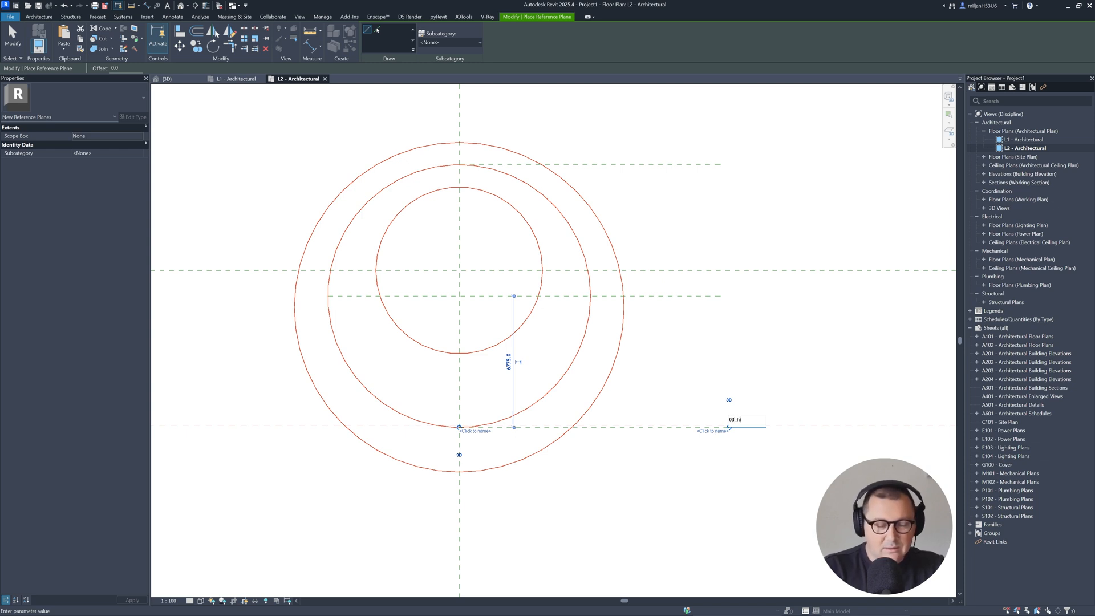
pyautogui.press('Return')
pyautogui.press('Escape')
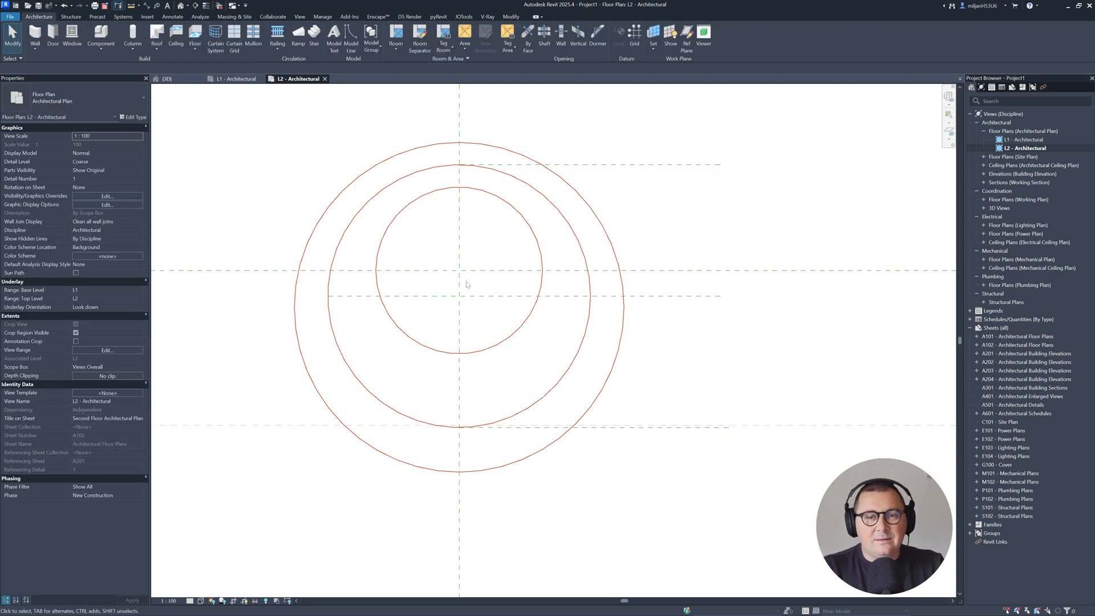
# Start a new in-place mass in the L2 plan view, accepting the default name.
pyautogui.moveTo(460, 299); pyautogui.dragTo(498, 323, button='middle')
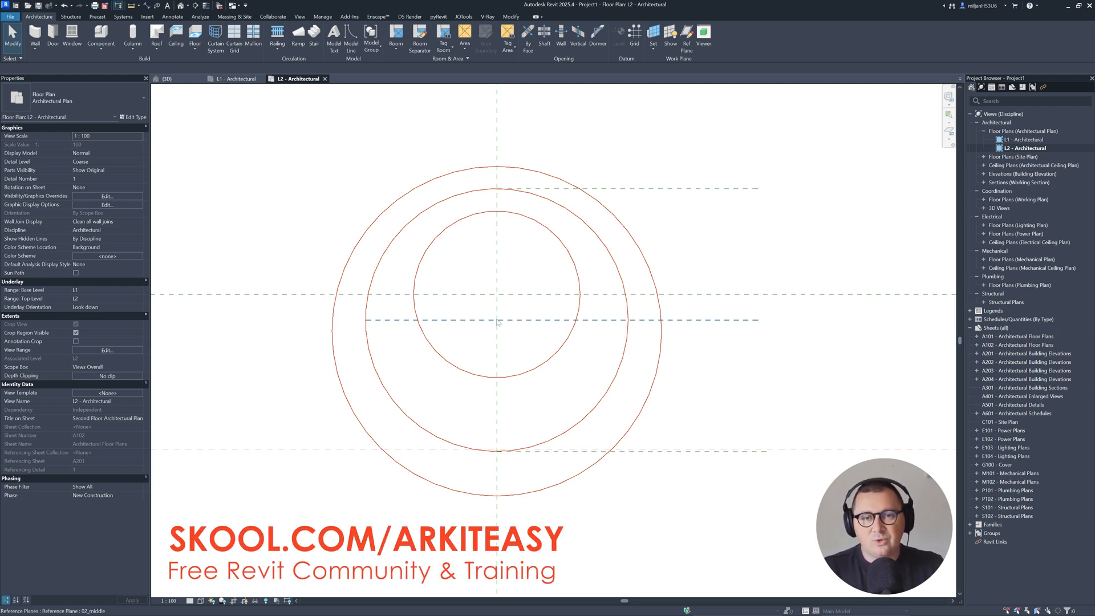
pyautogui.click(230, 17)
pyautogui.click(87, 35)
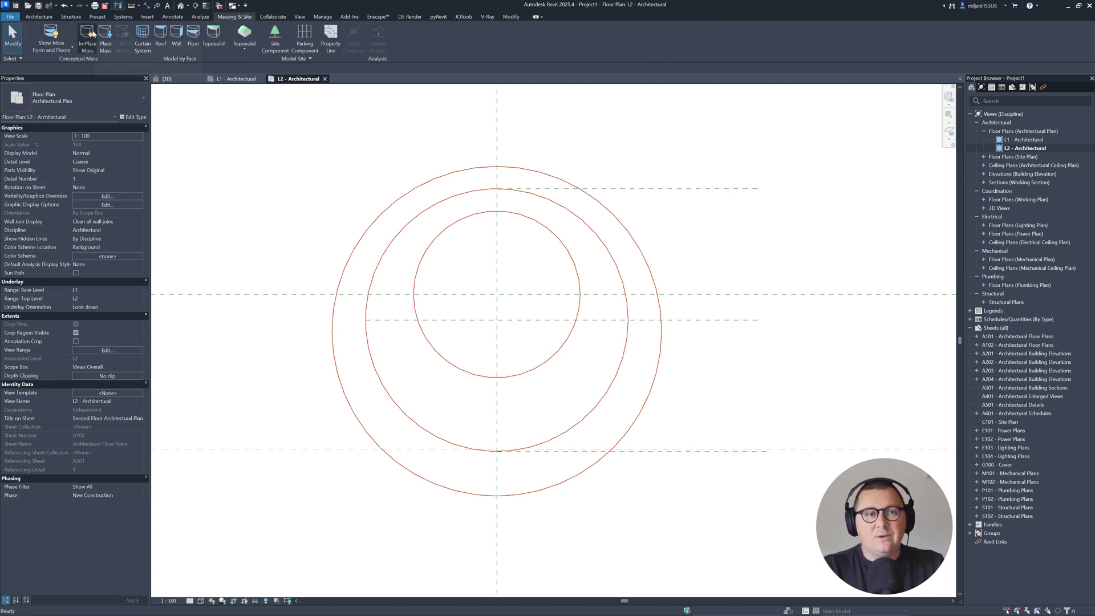
pyautogui.press('Return')
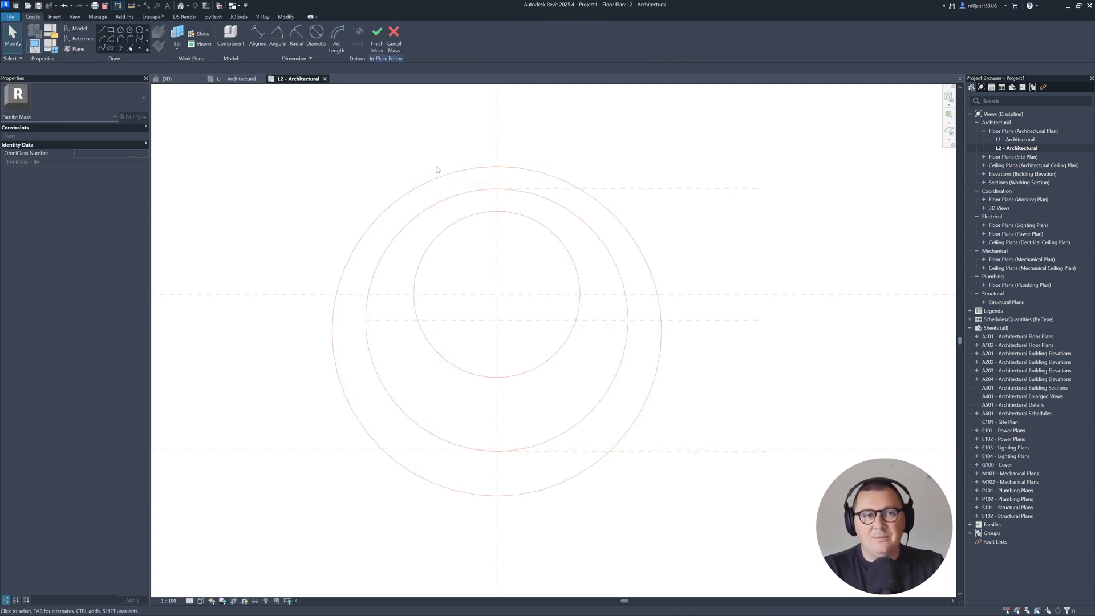
# Trace the left half of the outer circle with a start-end-radius arc of radius 8500, between its top and bottom quadrants.
pyautogui.click(101, 30)
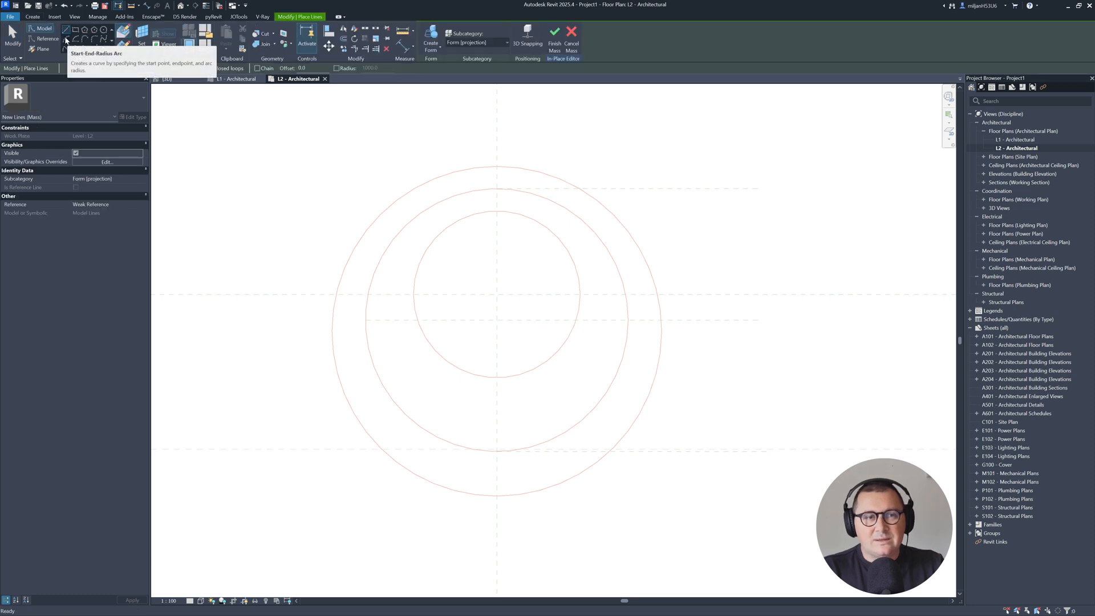
pyautogui.click(66, 39)
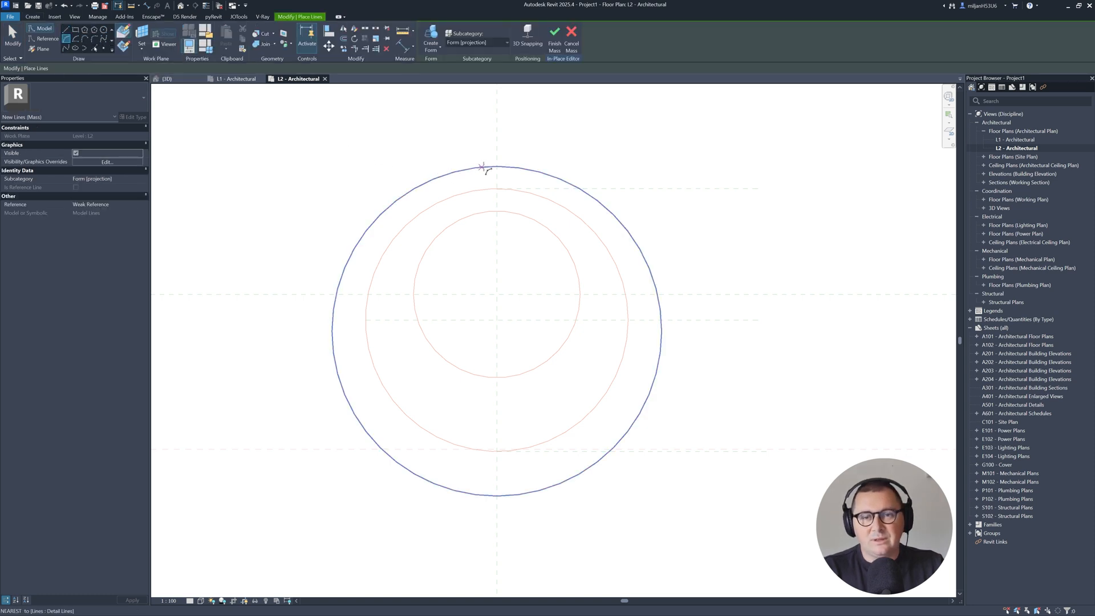
pyautogui.click(497, 167)
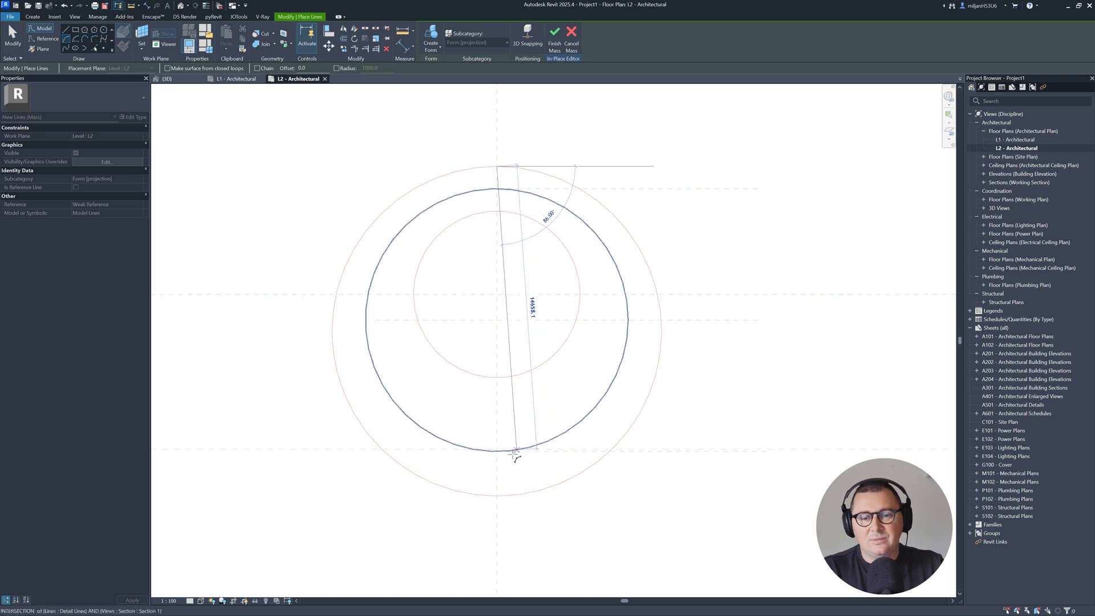
pyautogui.click(496, 496)
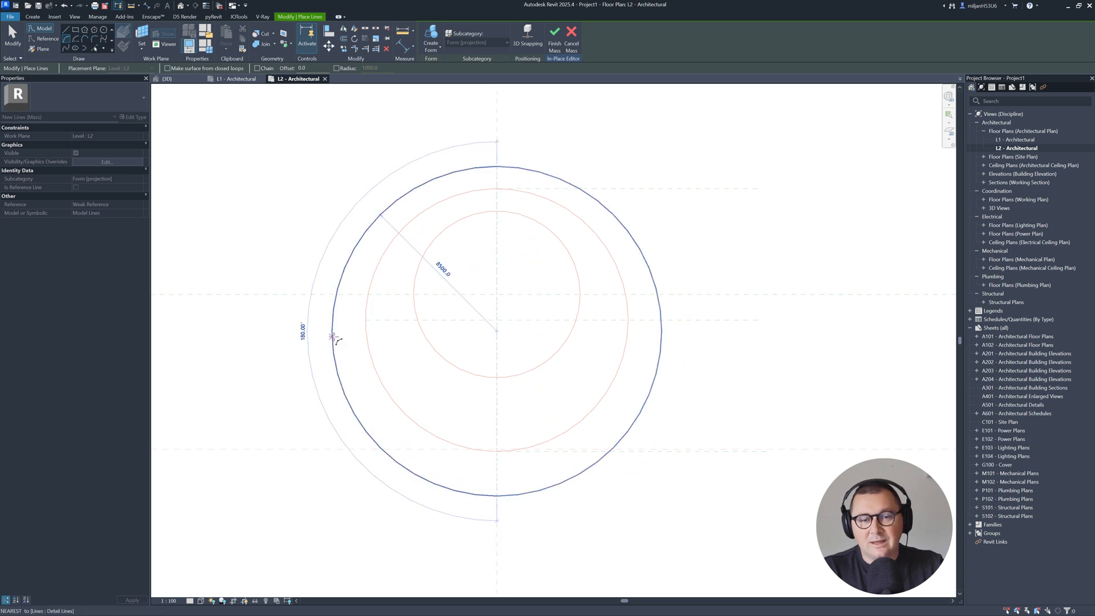
pyautogui.click(333, 332)
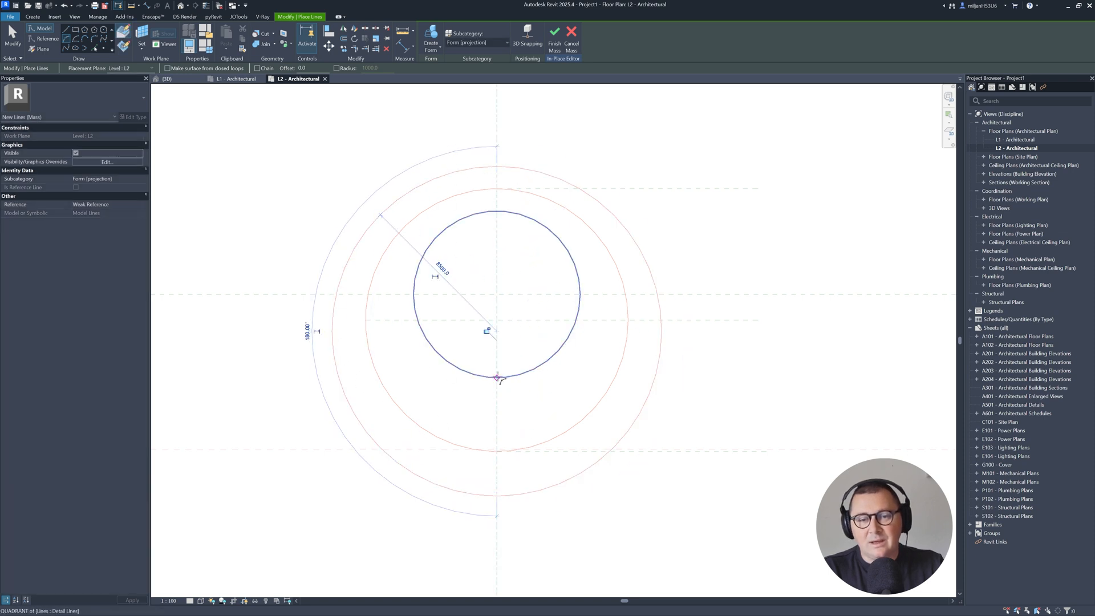
# Trace the left halves of the inner and intermediate circles with 180° arcs of radius 4300 and 6775.
pyautogui.click(496, 377)
pyautogui.click(497, 212)
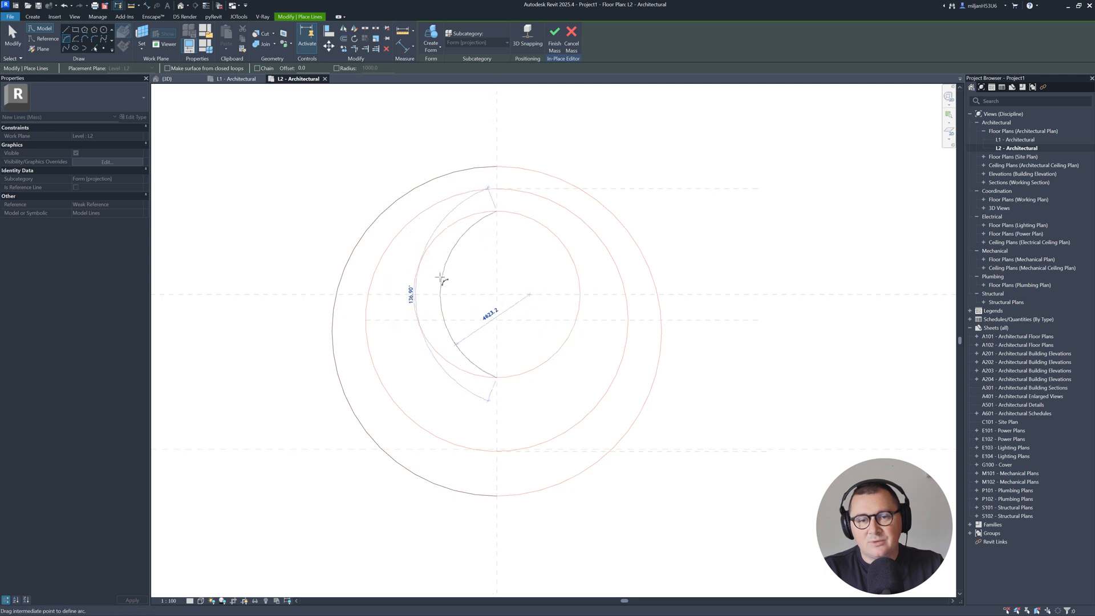
pyautogui.click(415, 294)
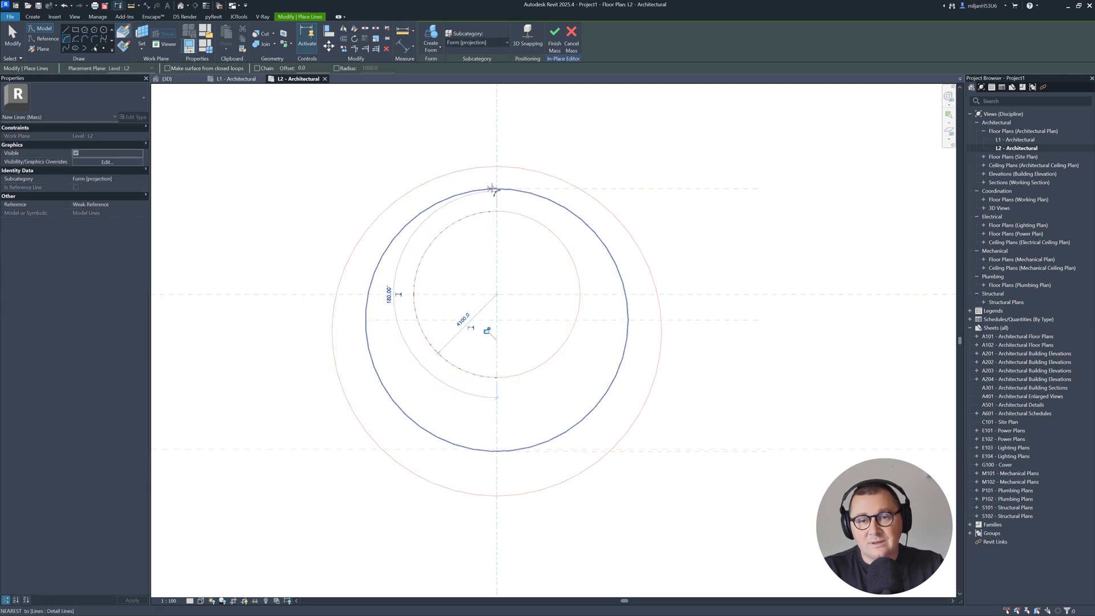
pyautogui.click(497, 189)
pyautogui.click(497, 451)
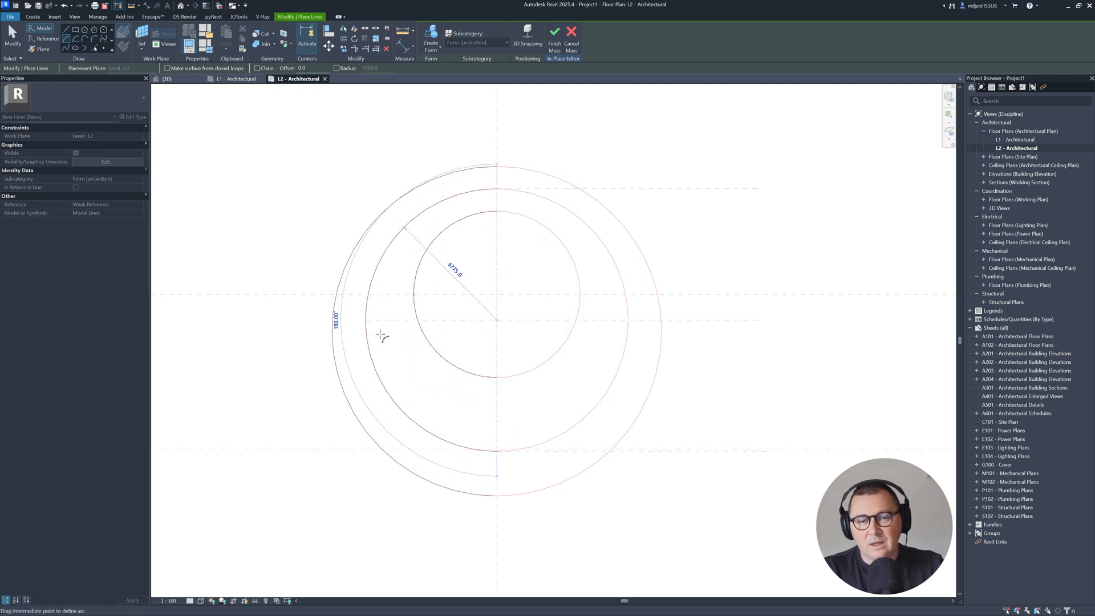
pyautogui.click(366, 324)
# Switch to the 3D view, end the arc drawing and frame the three arcs.
pyautogui.click(168, 80)
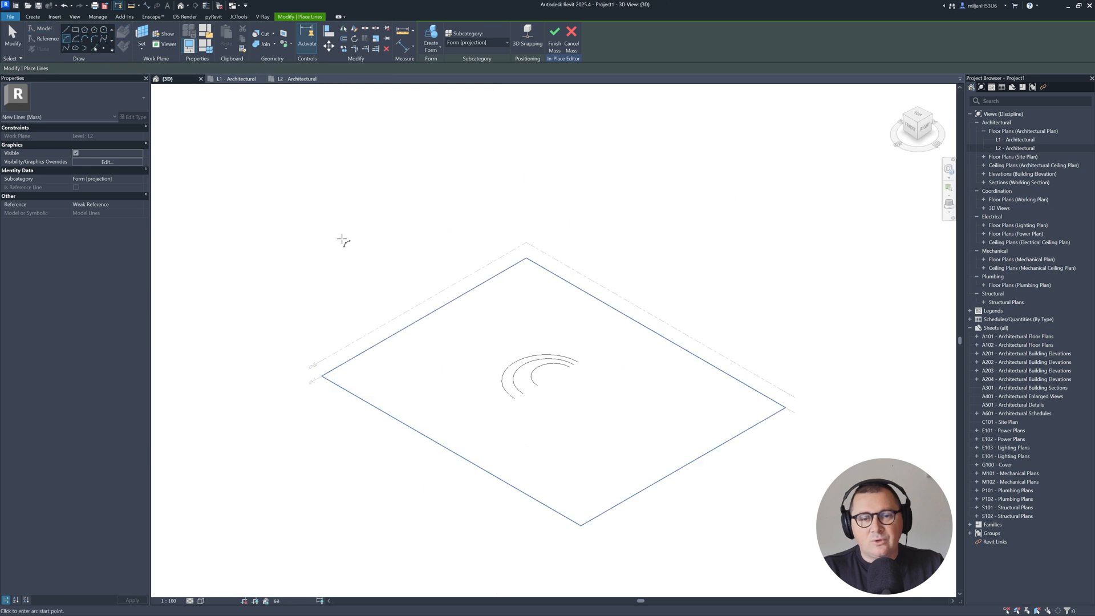
pyautogui.scroll(3, 551, 408)
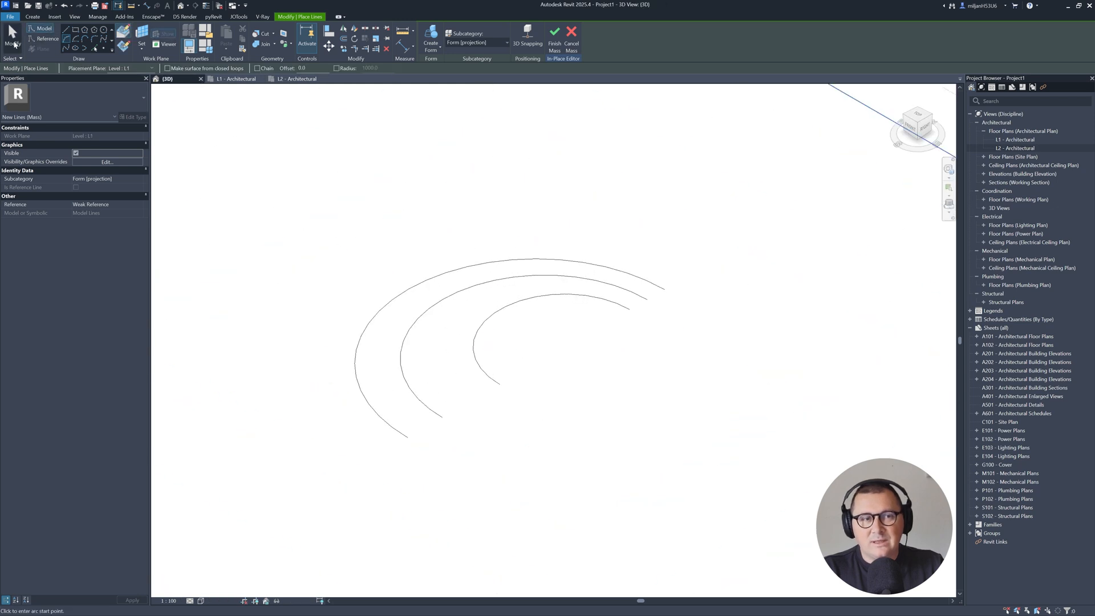
pyautogui.press('Escape')
pyautogui.press('Escape')
pyautogui.keyDown('shift'); pyautogui.moveTo(557, 347); pyautogui.dragTo(477, 409, button='middle'); pyautogui.keyUp('shift')
pyautogui.click(425, 325)
pyautogui.click(392, 317)
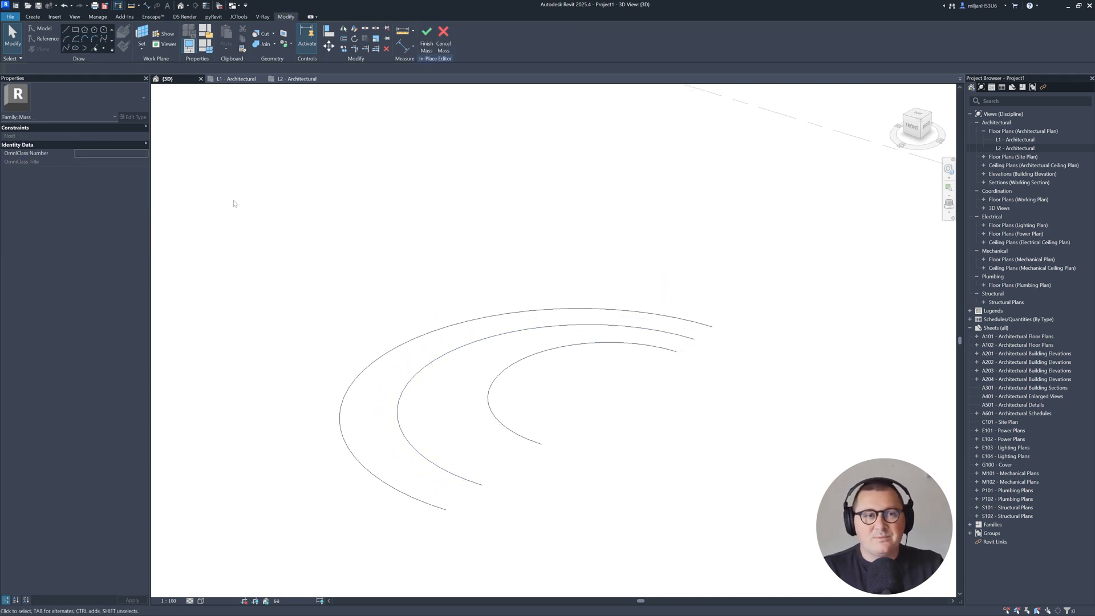
# Draw a vertical model line 1000 high on reference plane 01_low, upward from the intermediate arc's endpoint.
pyautogui.click(67, 30)
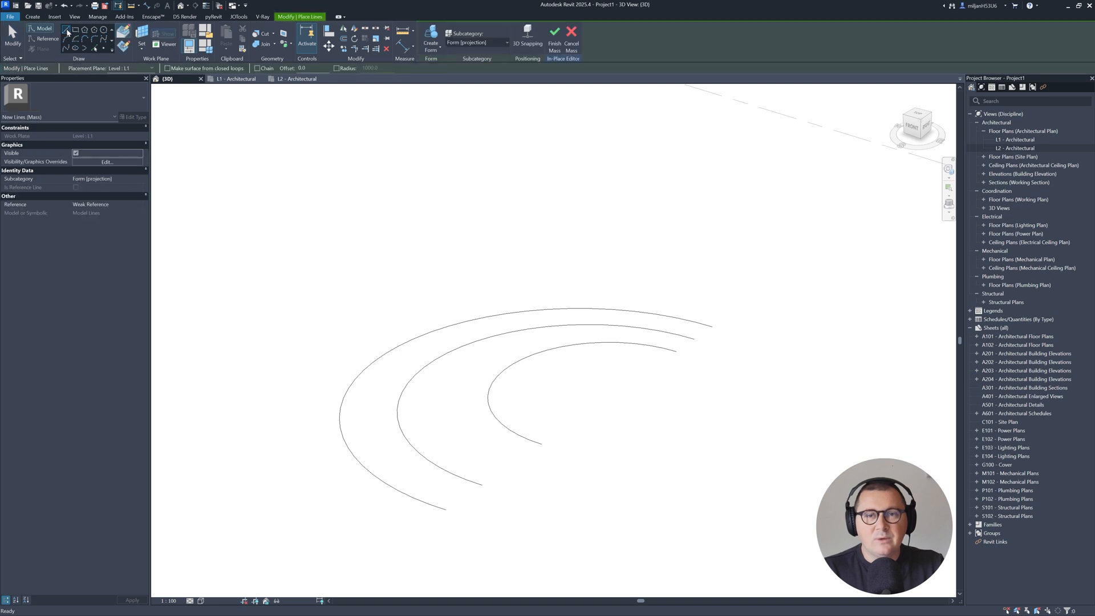
pyautogui.click(141, 48)
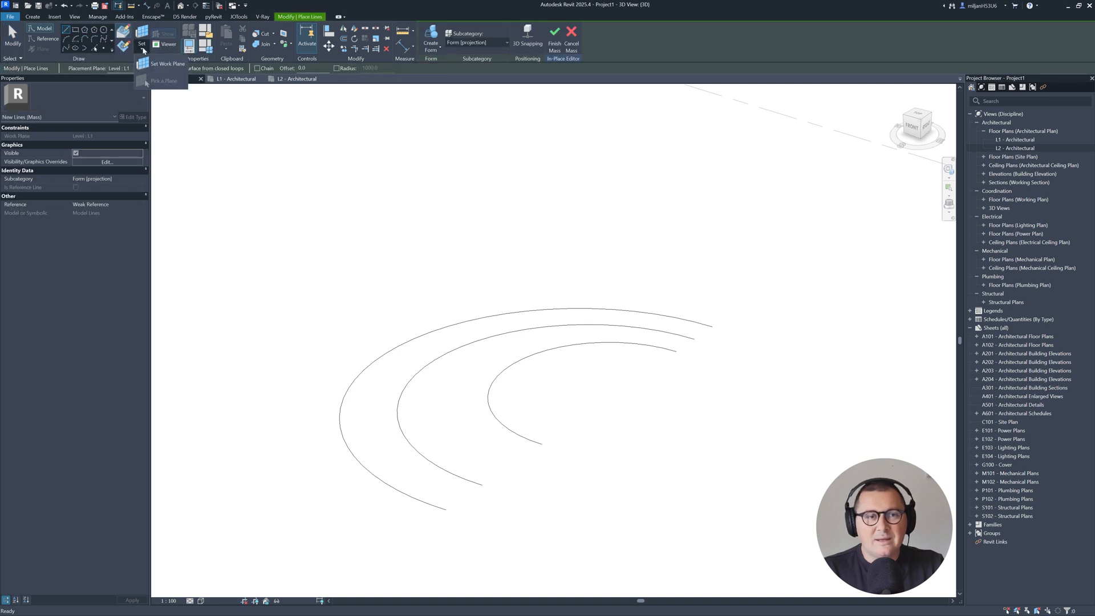
pyautogui.click(152, 80)
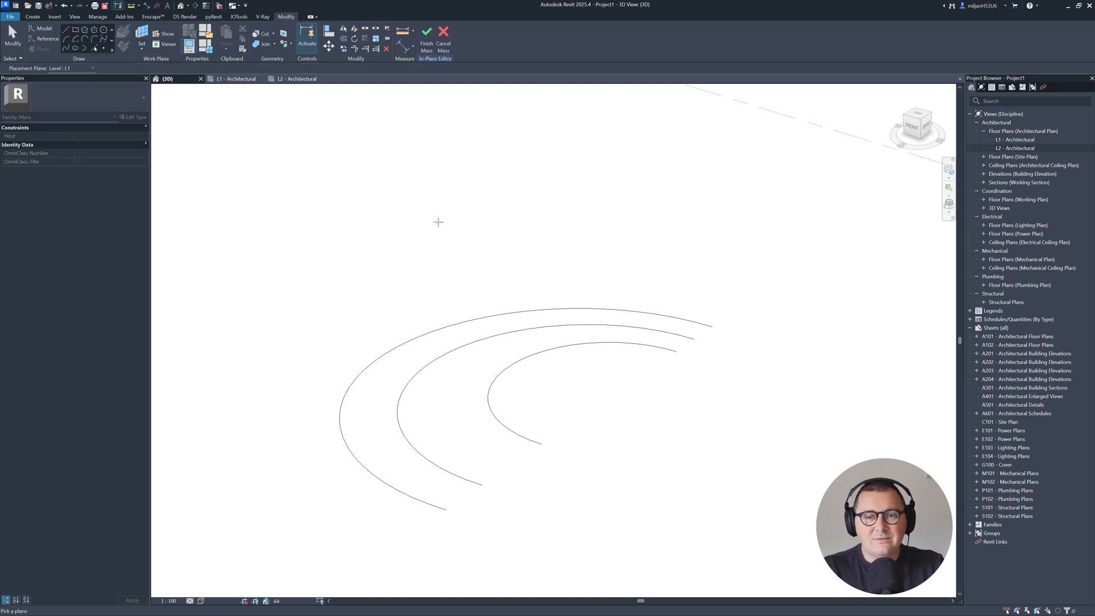
pyautogui.click(80, 68)
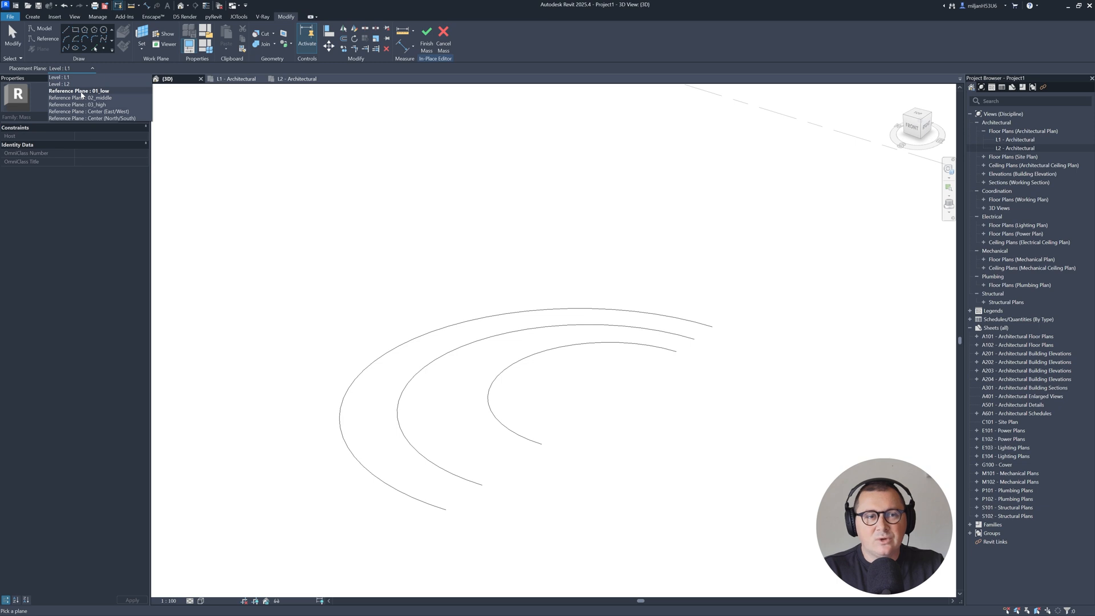
pyautogui.click(81, 92)
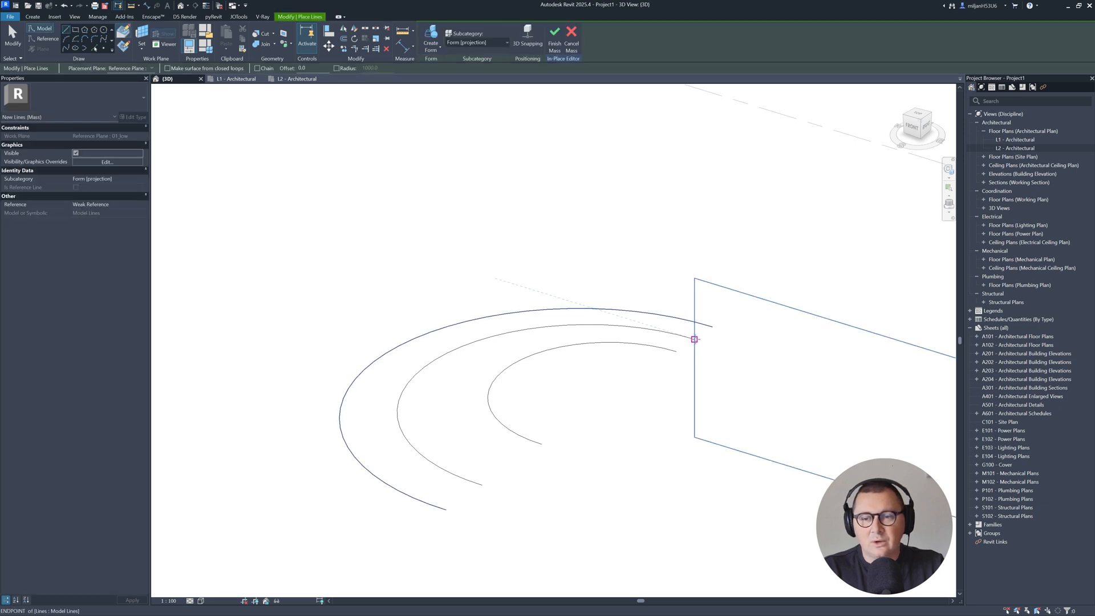
pyautogui.write('1000')
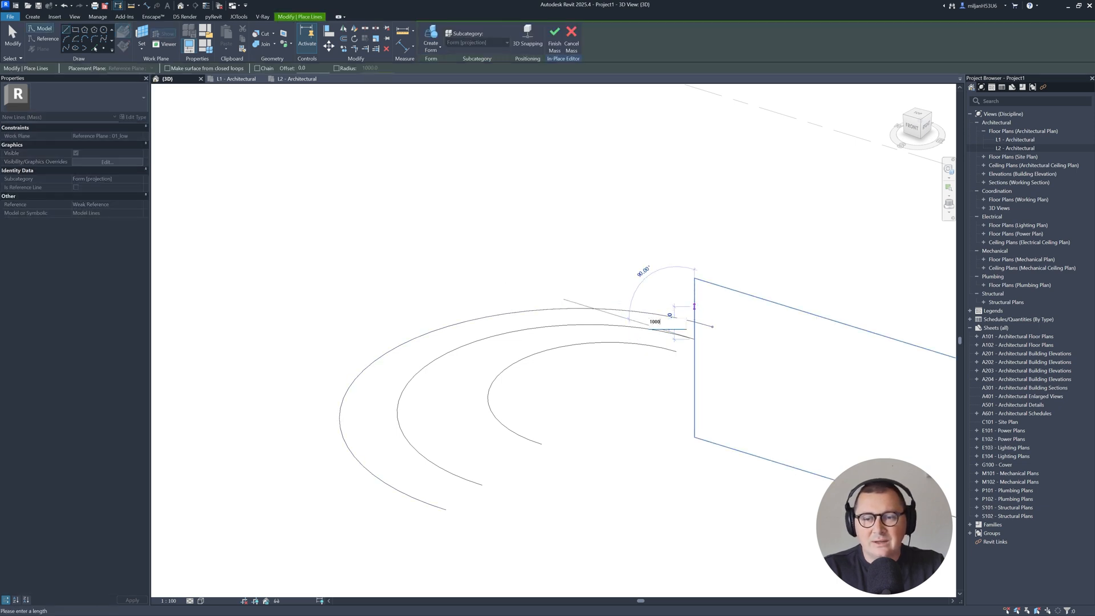
pyautogui.press('Return')
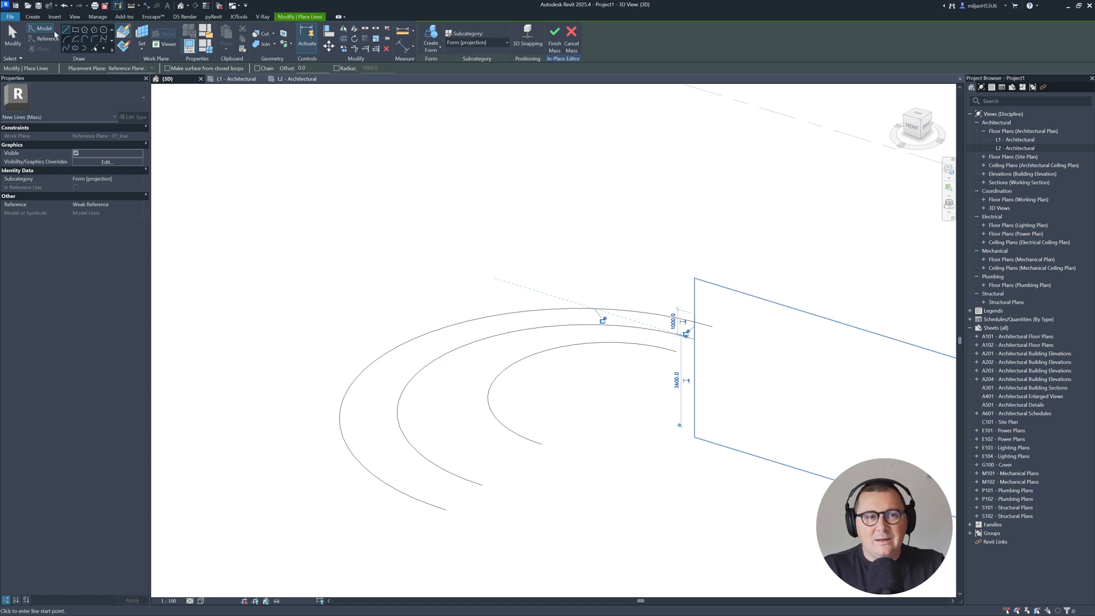
pyautogui.click(17, 34)
# Draw a vertical model line 2000 high on reference plane 02_middle, upward from the intermediate arc's middle.
pyautogui.click(67, 28)
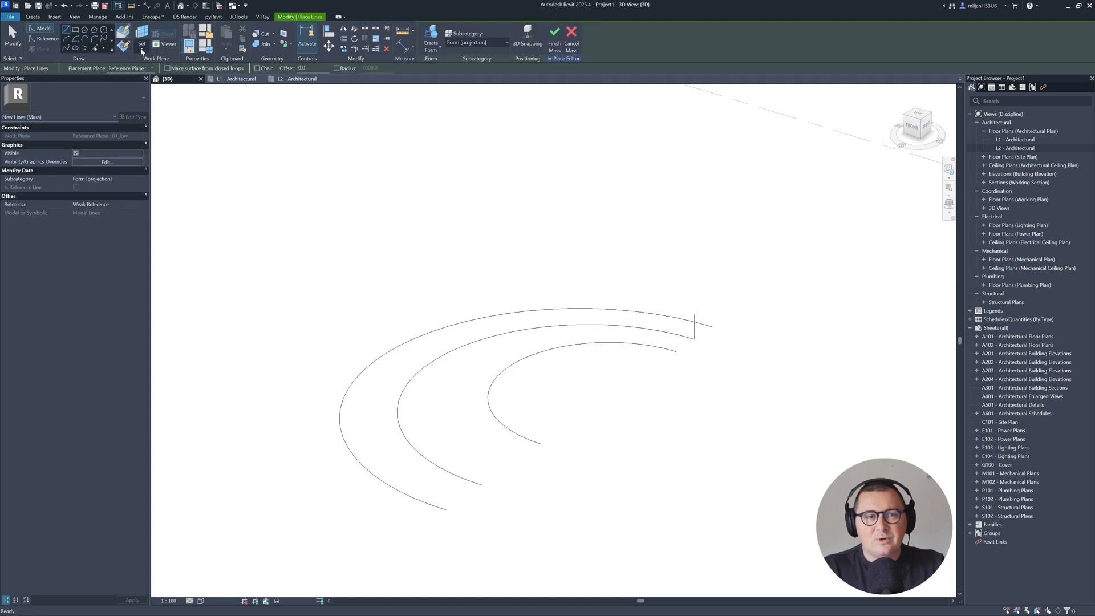
pyautogui.click(127, 68)
pyautogui.click(148, 112)
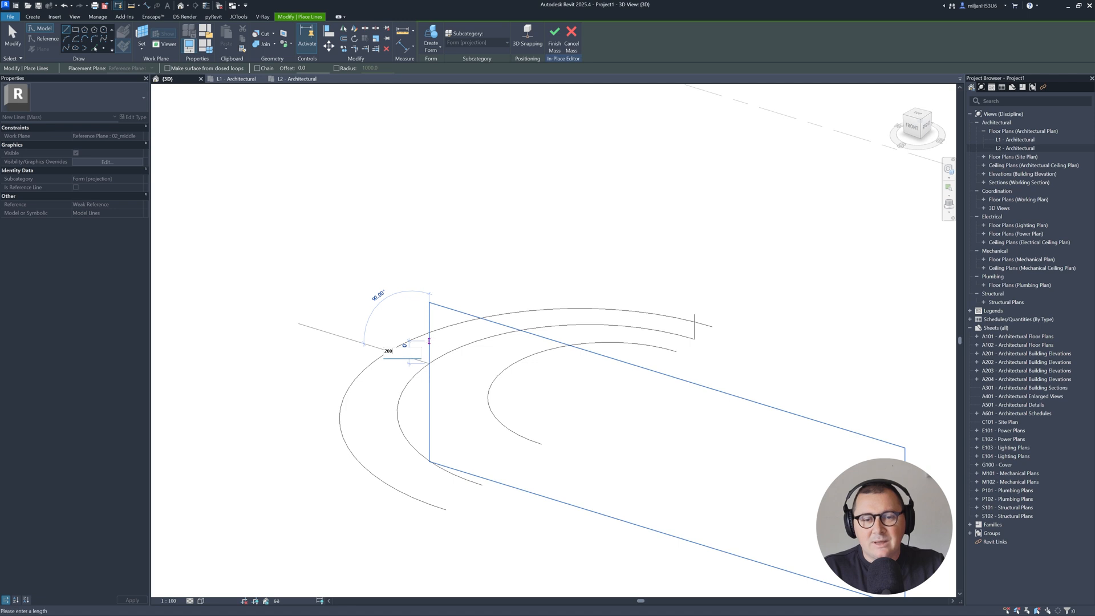
pyautogui.press('Escape')
pyautogui.click(12, 36)
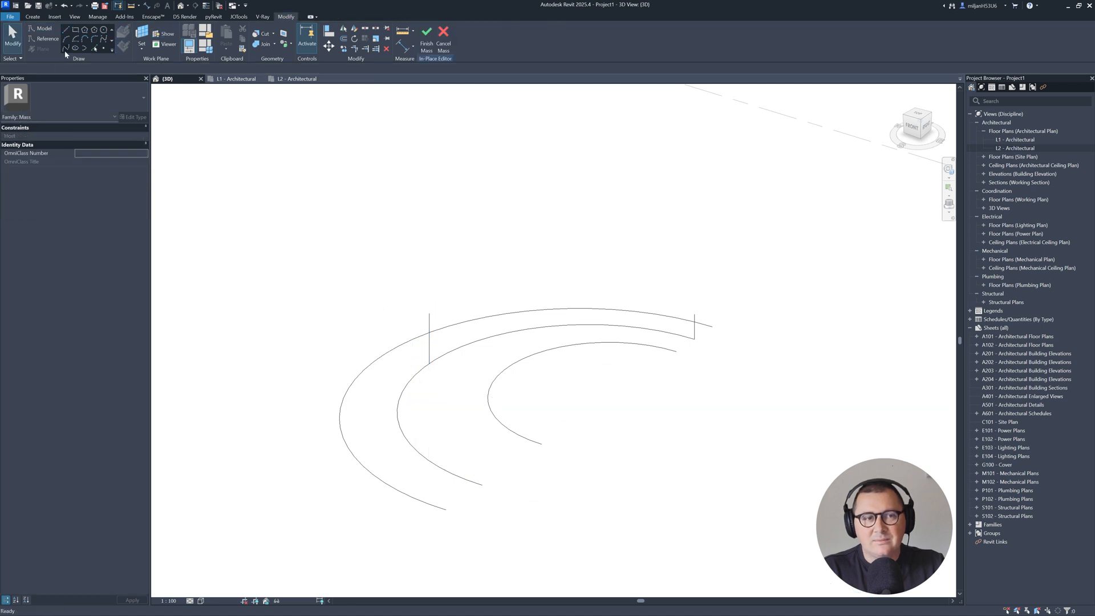
# Draw a vertical model line 3000 high on reference plane 03_high, upward from the intermediate arc's other endpoint.
pyautogui.click(66, 30)
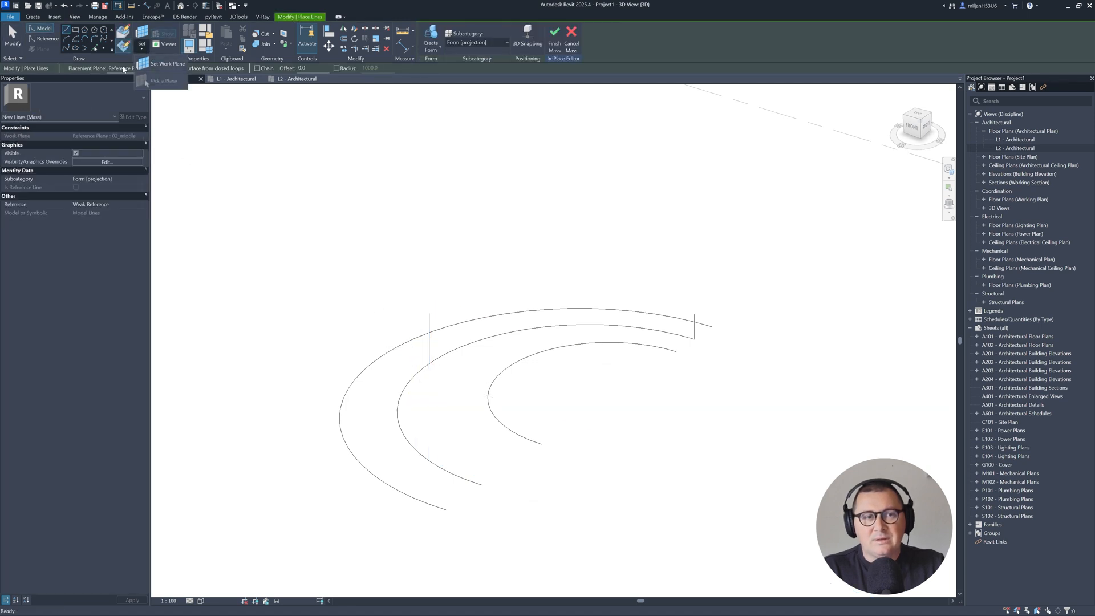
pyautogui.click(126, 68)
pyautogui.click(131, 113)
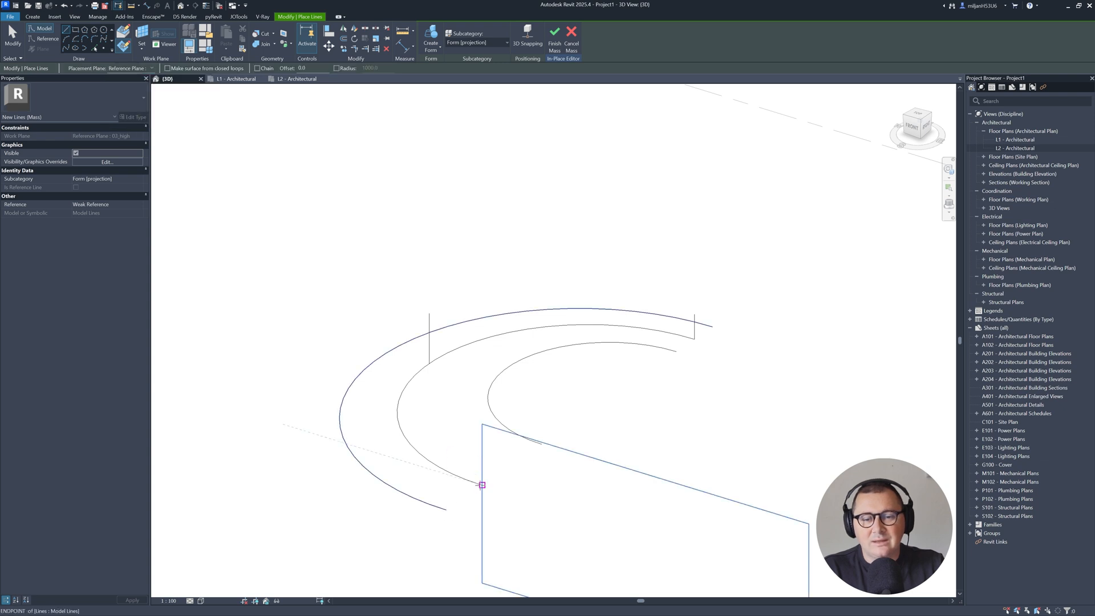
pyautogui.click(482, 483)
pyautogui.write('3000')
pyautogui.press('Return')
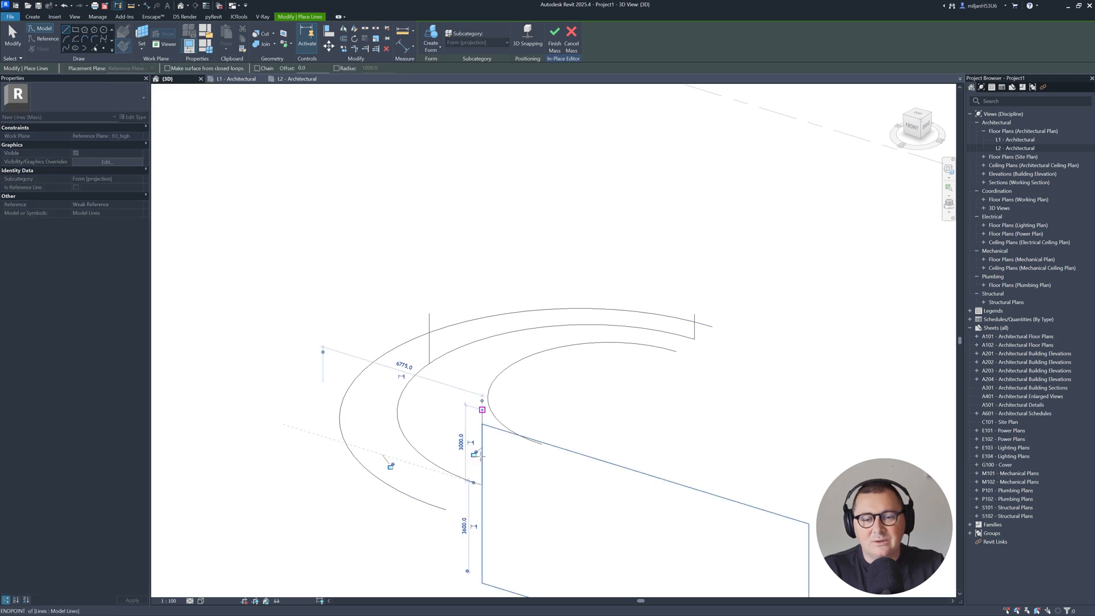
pyautogui.press('Escape')
pyautogui.press('Escape')
# Convert the intermediate arc and the three vertical lines into reference lines.
pyautogui.keyDown('shift'); pyautogui.moveTo(464, 418); pyautogui.dragTo(438, 440, button='middle'); pyautogui.keyUp('shift')
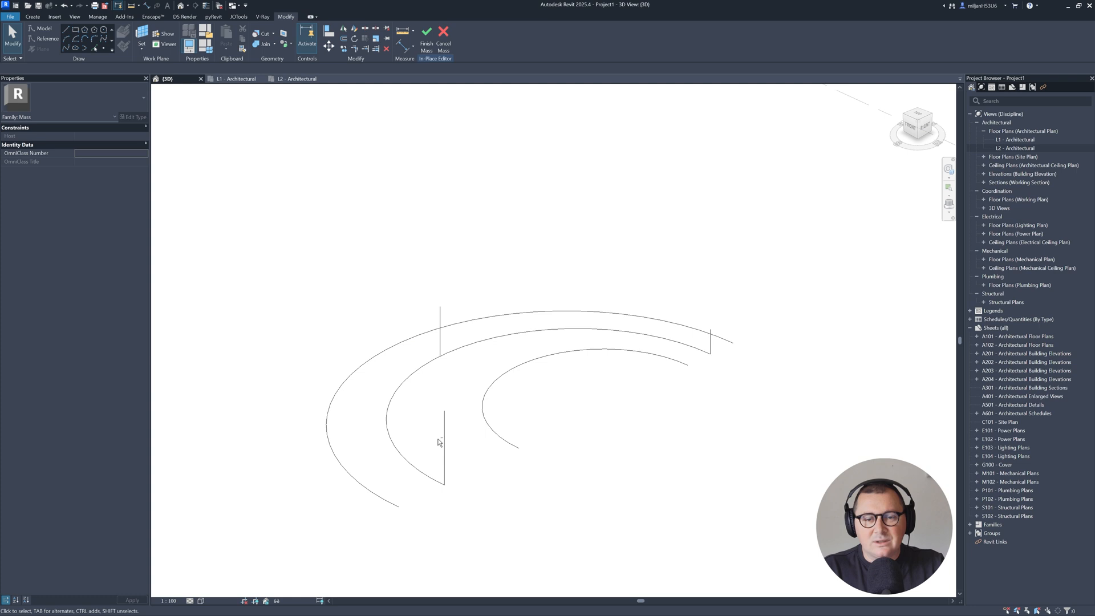
pyautogui.click(395, 417)
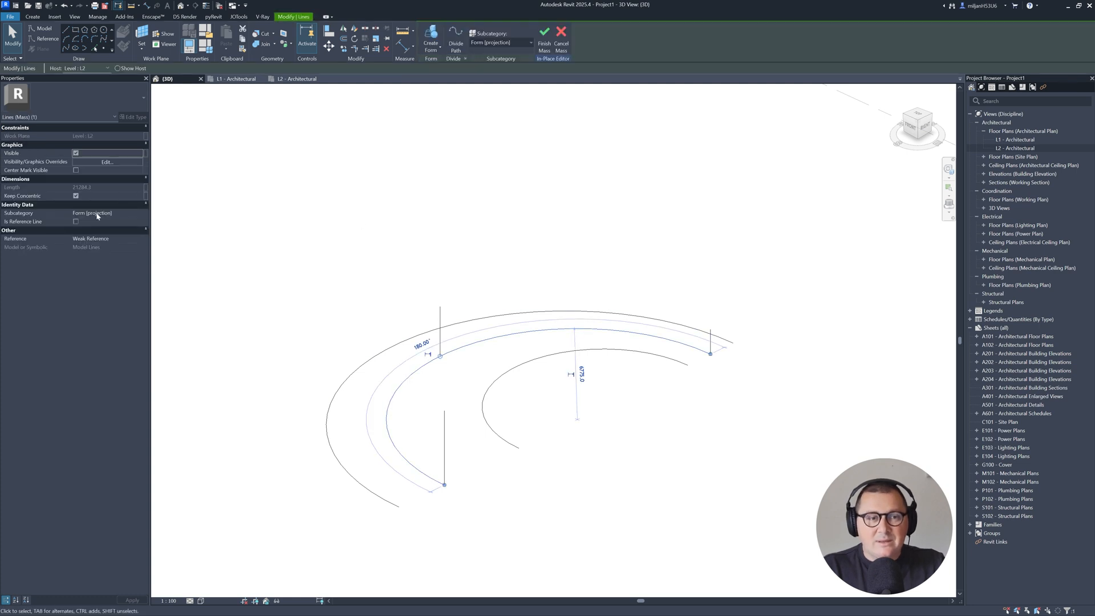
pyautogui.click(76, 222)
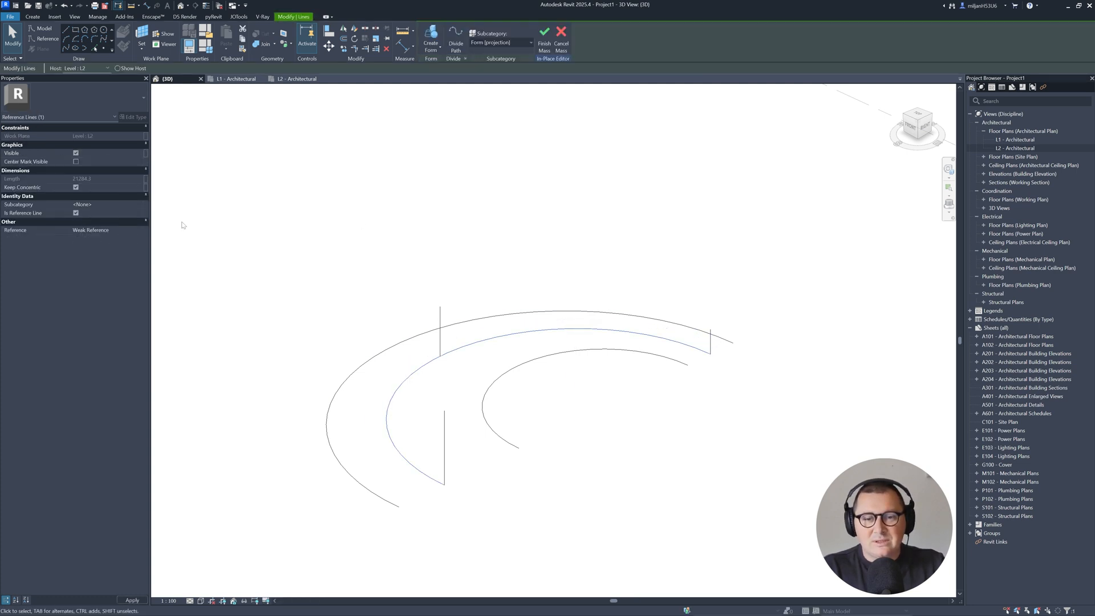
pyautogui.click(445, 448)
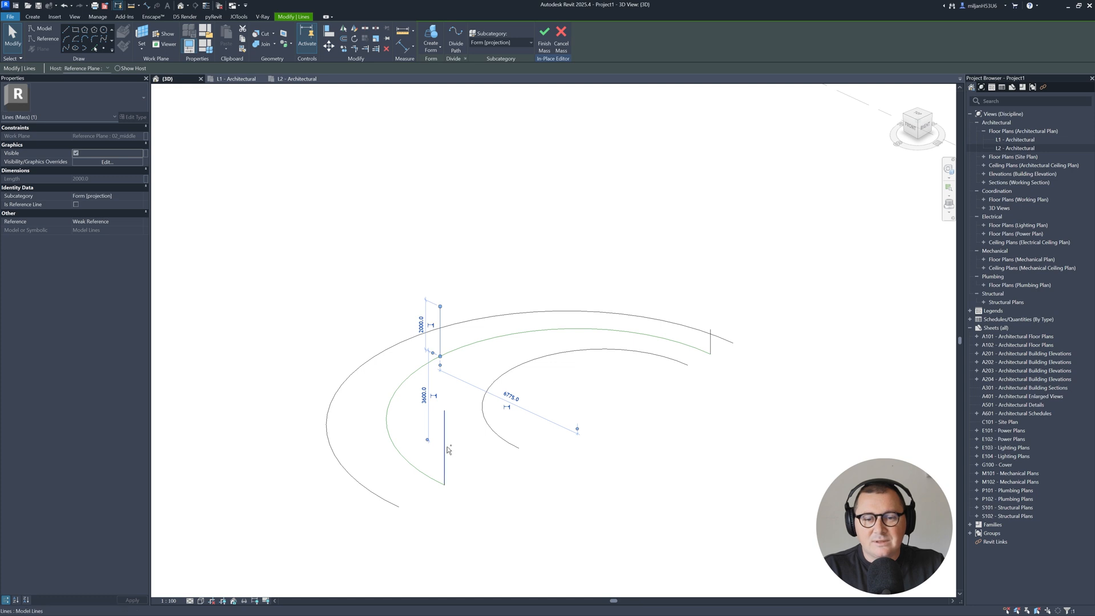
pyautogui.keyDown('ctrl'); pyautogui.click(446, 451); pyautogui.keyUp('ctrl')
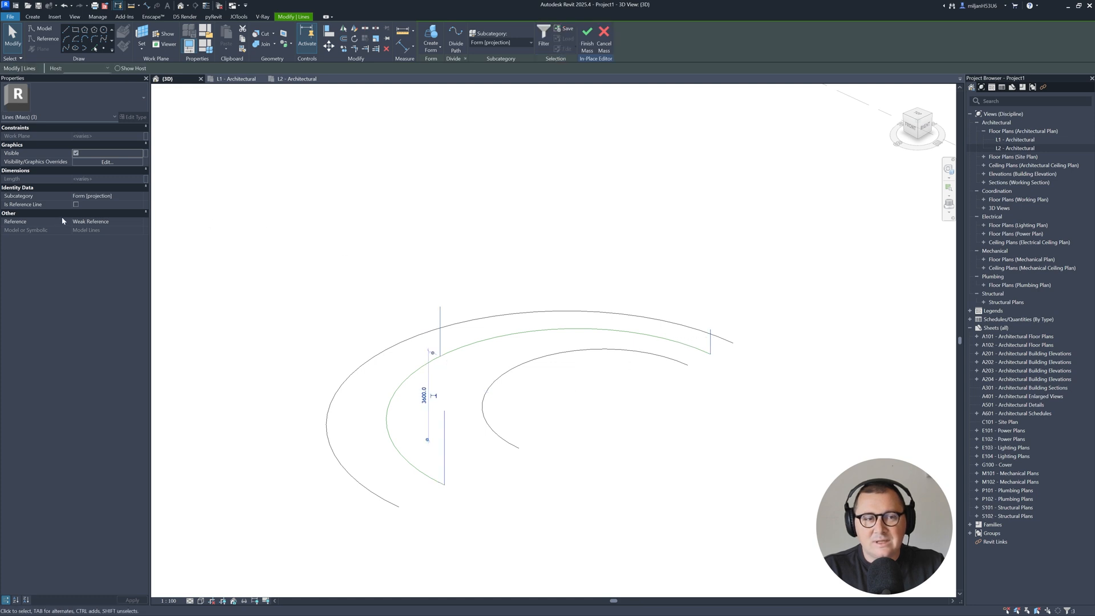
pyautogui.click(76, 205)
pyautogui.click(220, 223)
# Draw a three-point model arc with 3D snapping through the upper endpoints of the three vertical reference lines.
pyautogui.moveTo(622, 450)
pyautogui.keyDown('shift'); pyautogui.mouseDown(button='middle')
pyautogui.moveTo(563, 465)
pyautogui.moveTo(546, 328)
pyautogui.moveTo(677, 423)
pyautogui.moveTo(620, 438)
pyautogui.mouseUp(button='middle'); pyautogui.keyUp('shift')
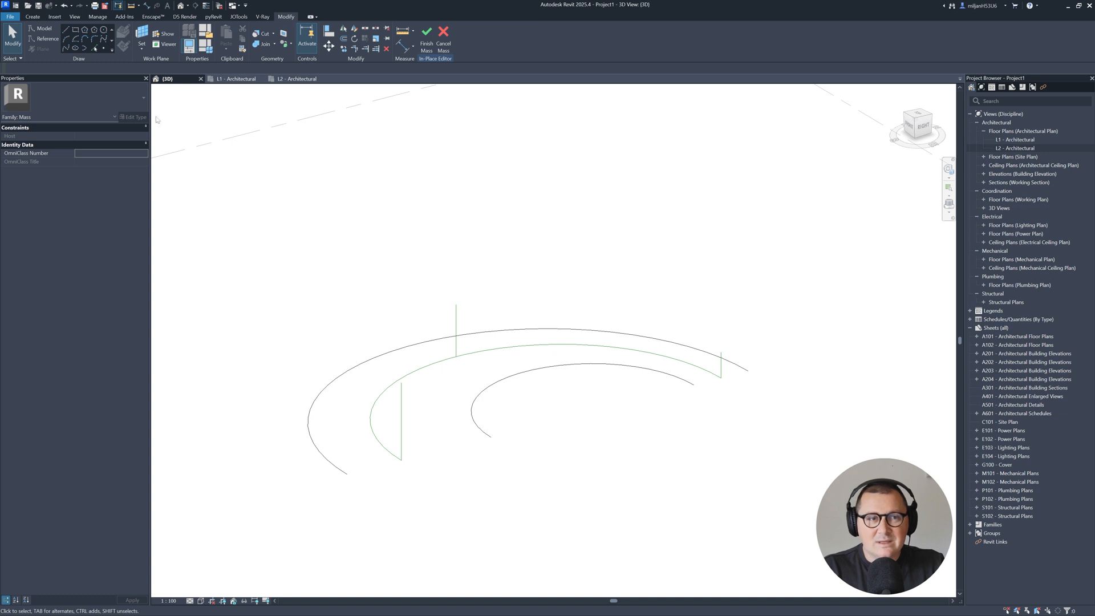
pyautogui.click(65, 41)
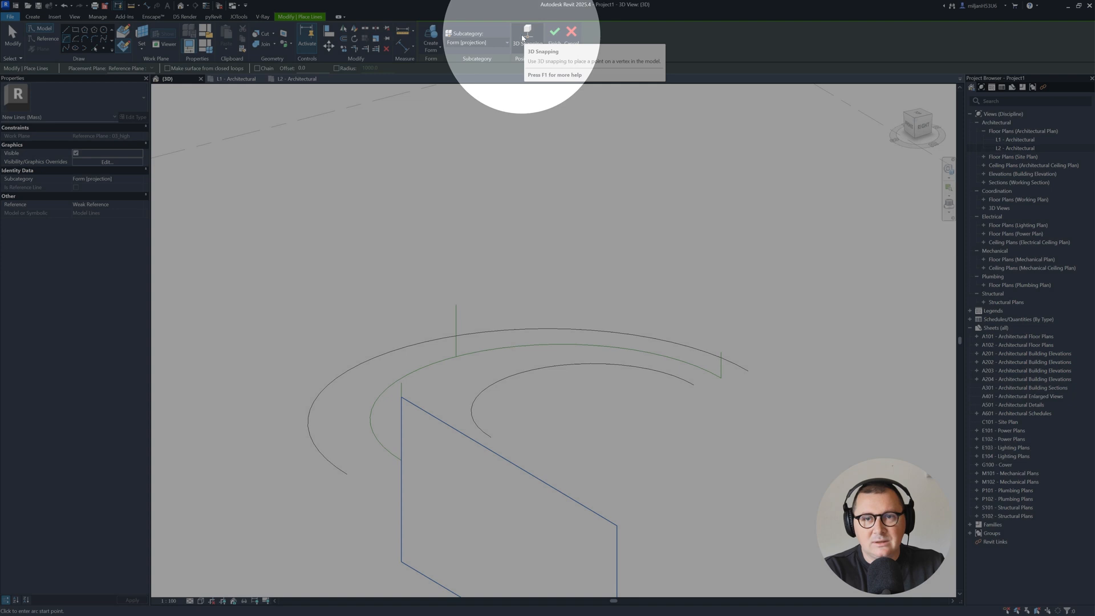
pyautogui.click(526, 34)
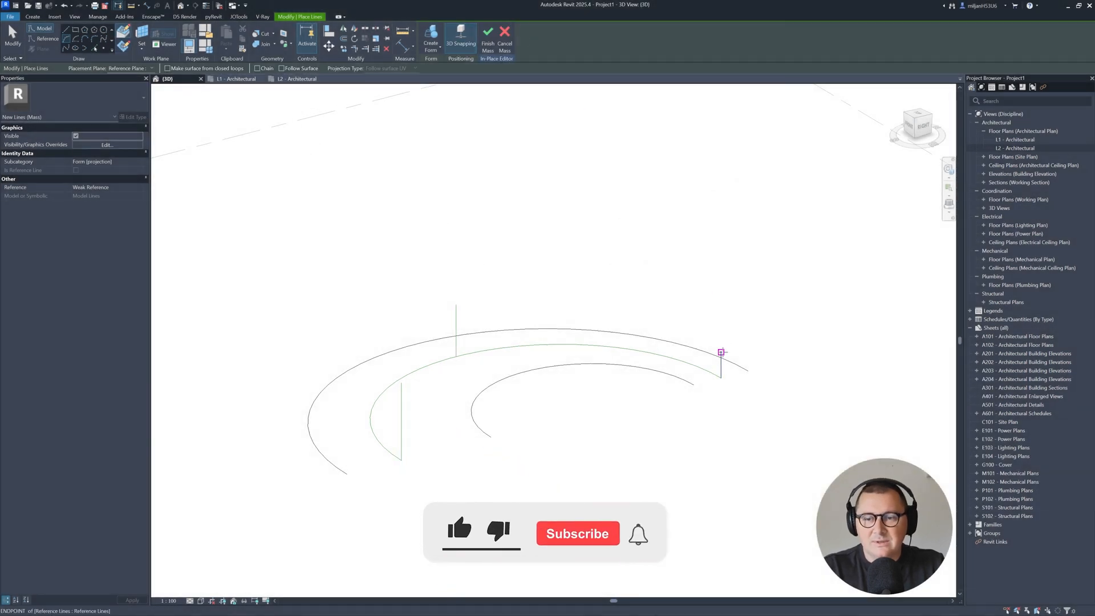
pyautogui.click(721, 352)
pyautogui.click(402, 382)
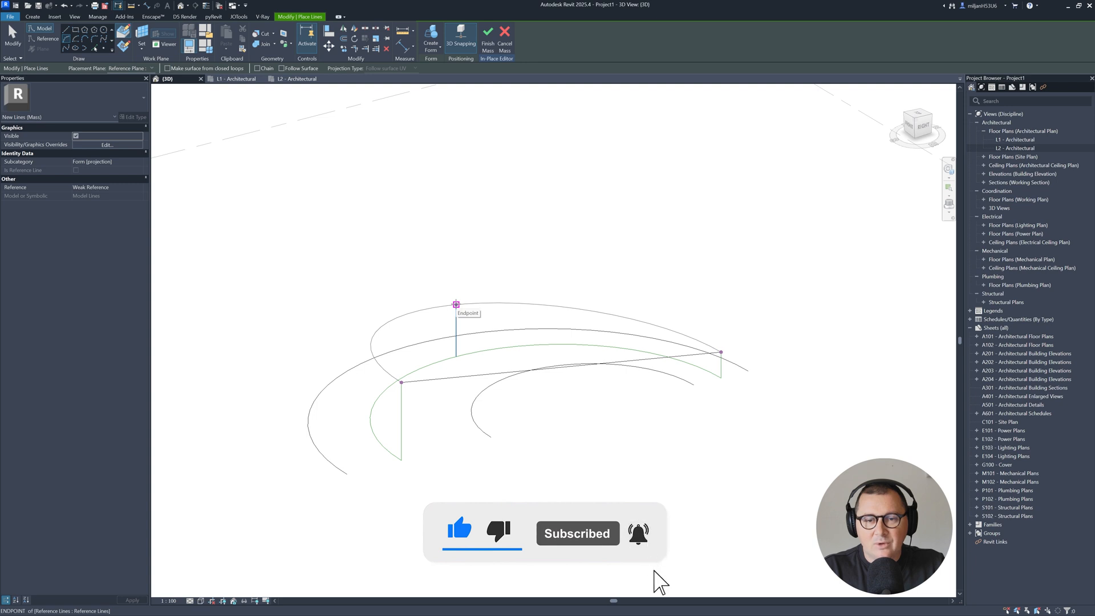
pyautogui.click(456, 304)
pyautogui.press('Escape')
pyautogui.press('Escape')
# Create a solid form between the raised arc and the outer arc.
pyautogui.moveTo(502, 377)
pyautogui.keyDown('shift'); pyautogui.mouseDown(button='middle')
pyautogui.moveTo(723, 291)
pyautogui.moveTo(708, 275)
pyautogui.moveTo(655, 310)
pyautogui.moveTo(289, 359)
pyautogui.moveTo(370, 324)
pyautogui.mouseUp(button='middle'); pyautogui.keyUp('shift')
pyautogui.click(370, 325)
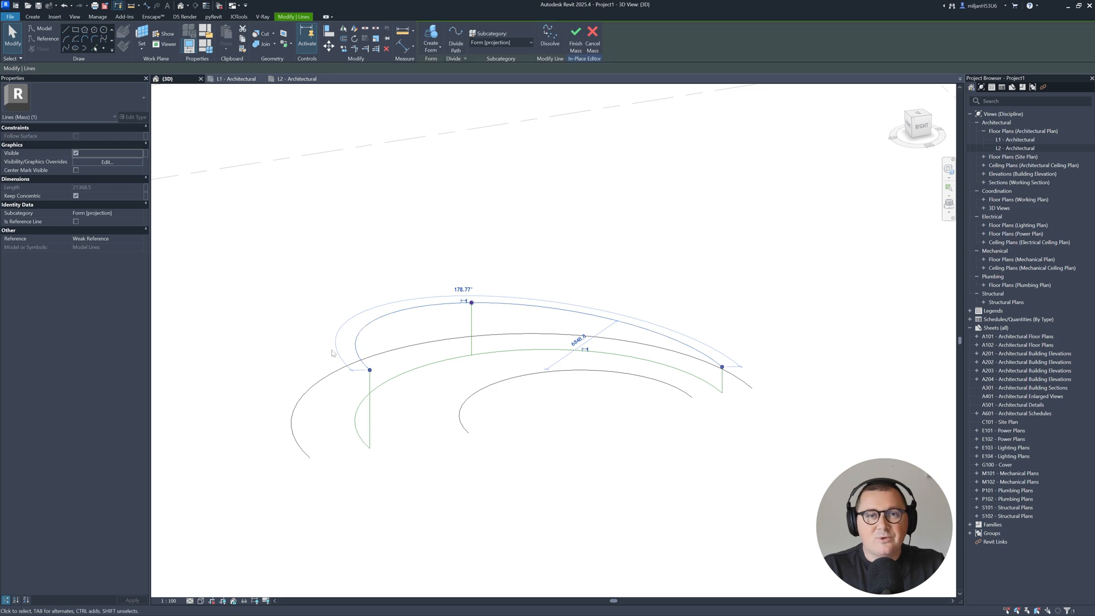
pyautogui.keyDown('ctrl'); pyautogui.click(302, 408); pyautogui.keyUp('ctrl')
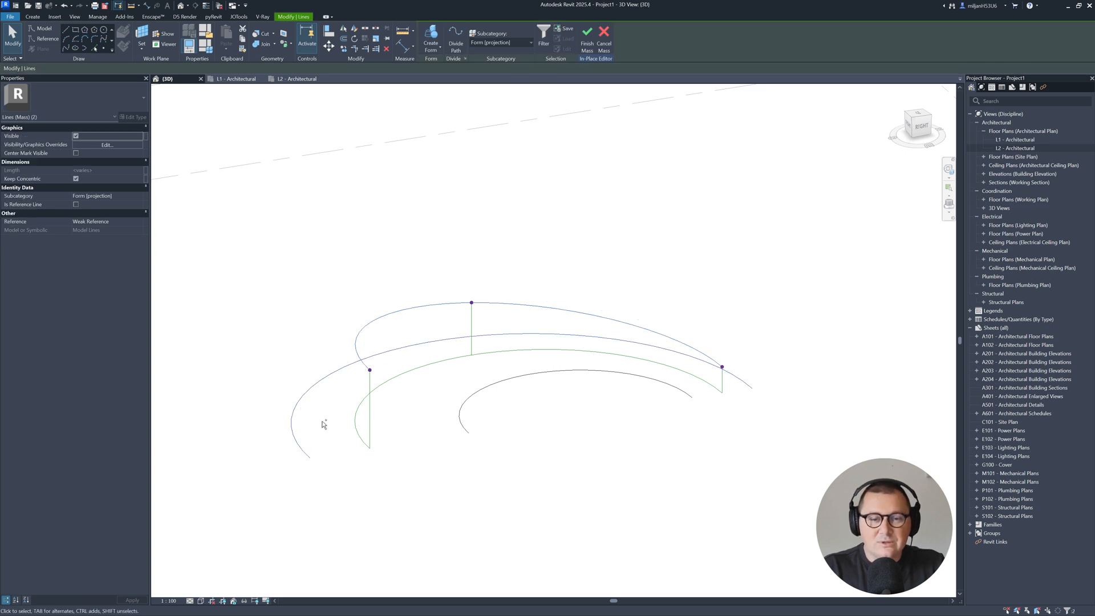
pyautogui.click(430, 54)
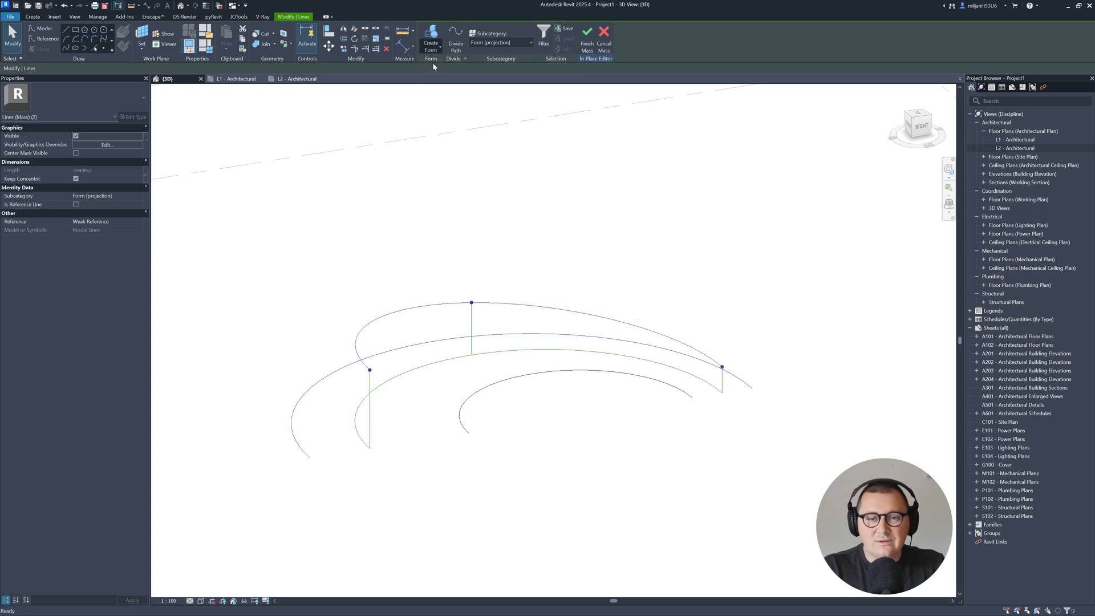
pyautogui.click(433, 66)
# Create a second solid form between the raised upper edge of the first form and the inner arc.
pyautogui.click(426, 311)
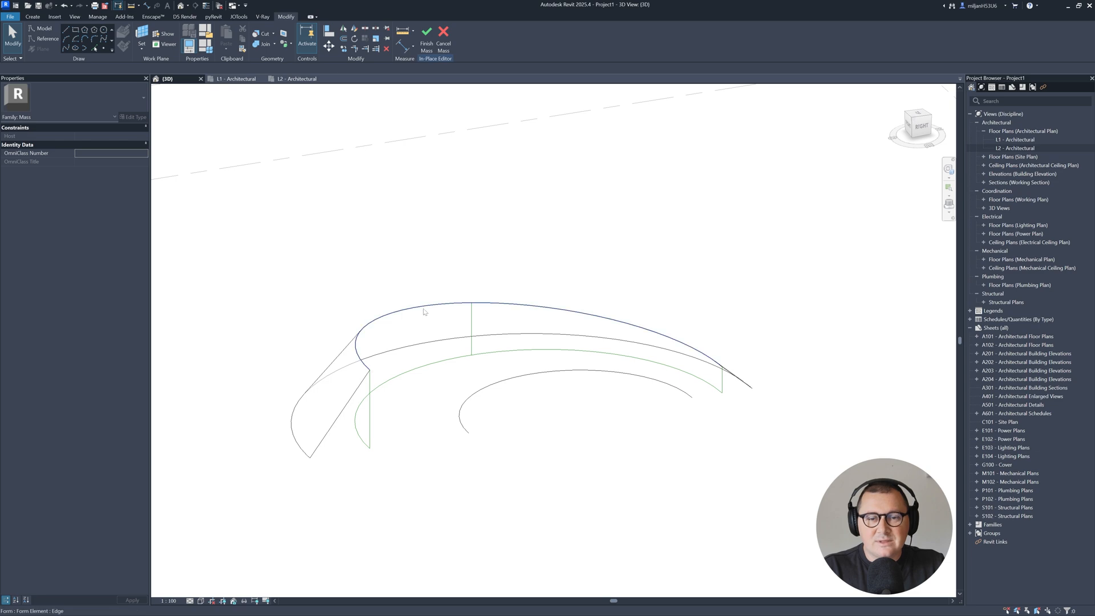
pyautogui.keyDown('ctrl'); pyautogui.click(475, 395); pyautogui.keyUp('ctrl')
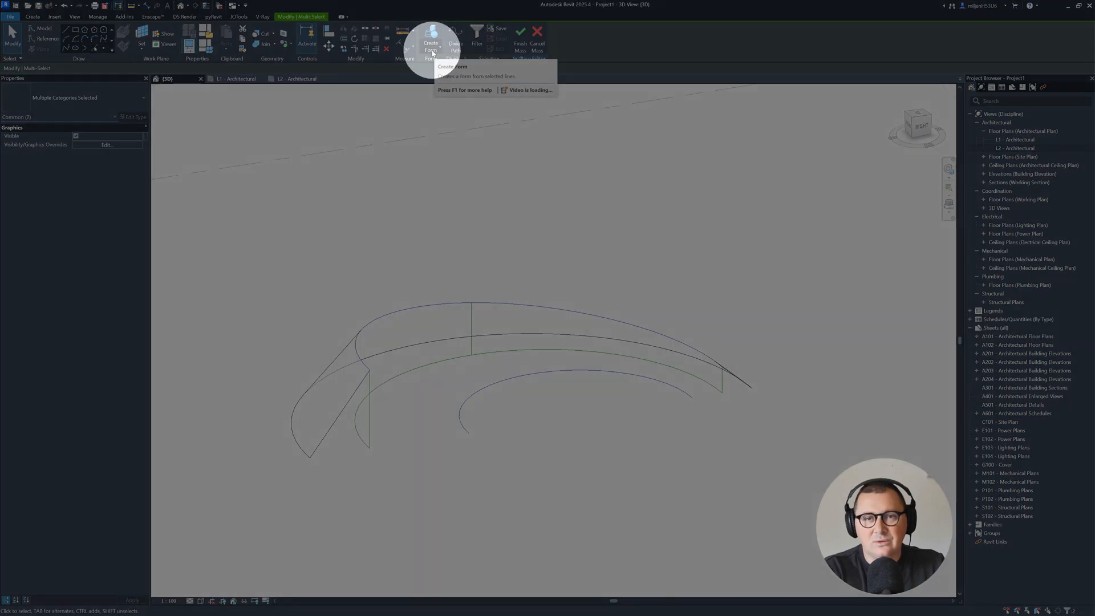
pyautogui.click(432, 53)
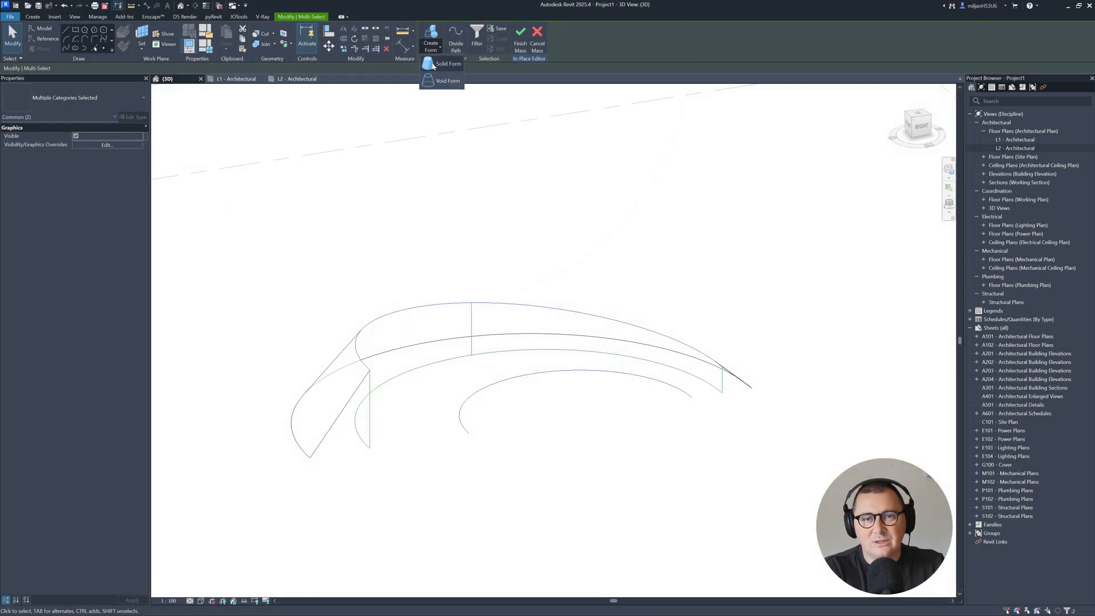
pyautogui.click(433, 64)
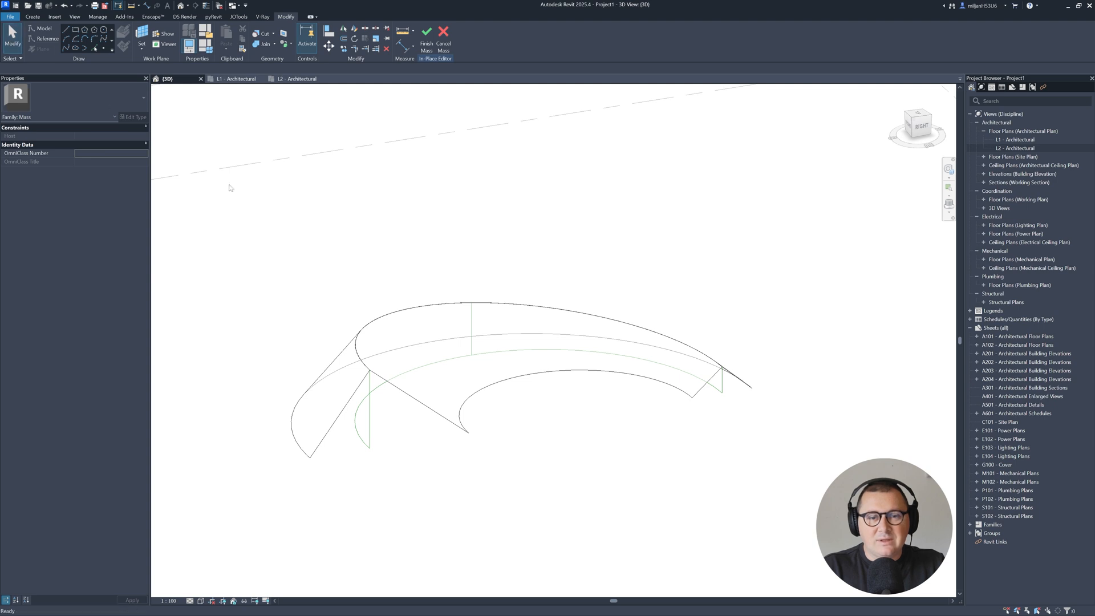
# Set the 3D view's visual style to Shaded and inspect the two roof surfaces.
pyautogui.keyDown('shift'); pyautogui.moveTo(429, 341); pyautogui.dragTo(347, 350, button='middle'); pyautogui.keyUp('shift')
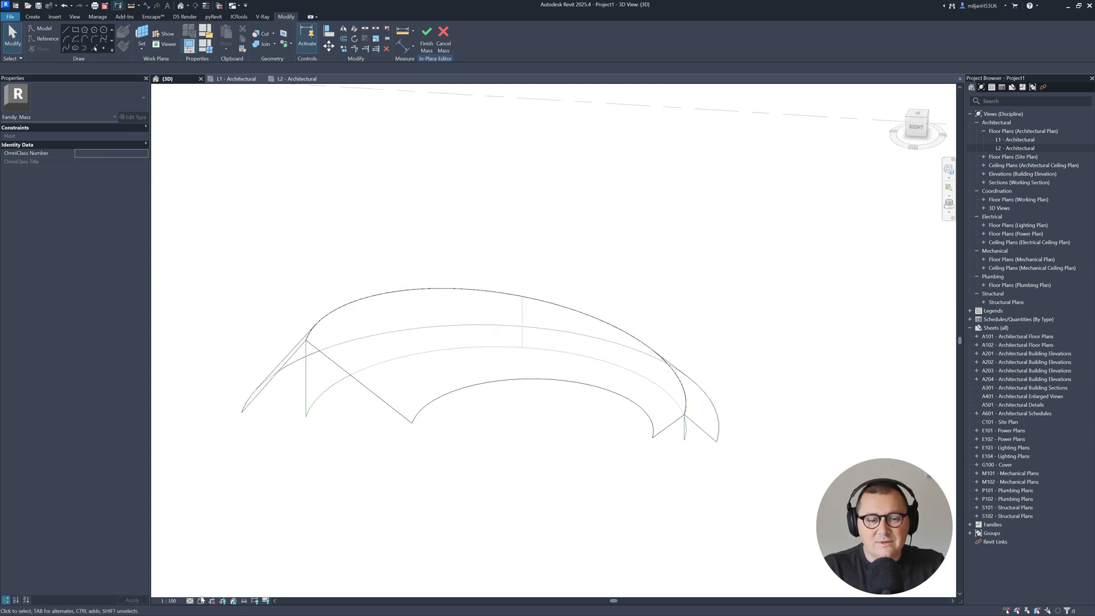
pyautogui.click(202, 600)
pyautogui.click(222, 570)
pyautogui.moveTo(411, 400)
pyautogui.keyDown('shift'); pyautogui.mouseDown(button='middle')
pyautogui.moveTo(618, 441)
pyautogui.moveTo(582, 437)
pyautogui.moveTo(577, 448)
pyautogui.mouseUp(button='middle'); pyautogui.keyUp('shift')
# Check the form in the L2 - Architectural plan and in 3D, and finish the in-place mass.
pyautogui.click(297, 78)
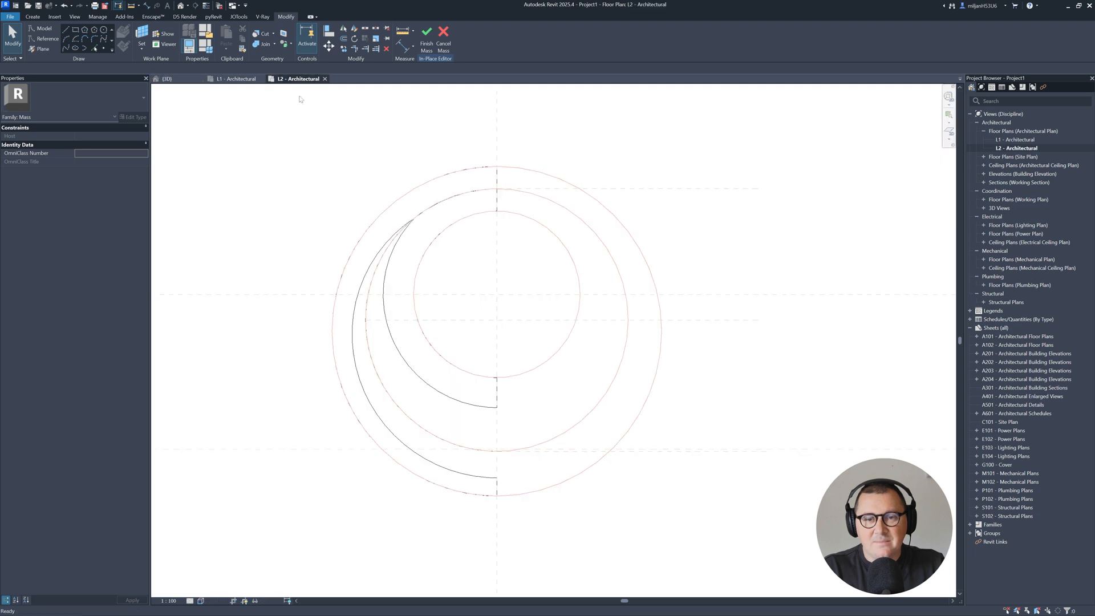
pyautogui.scroll(4, 482, 155)
pyautogui.scroll(-2, 482, 156)
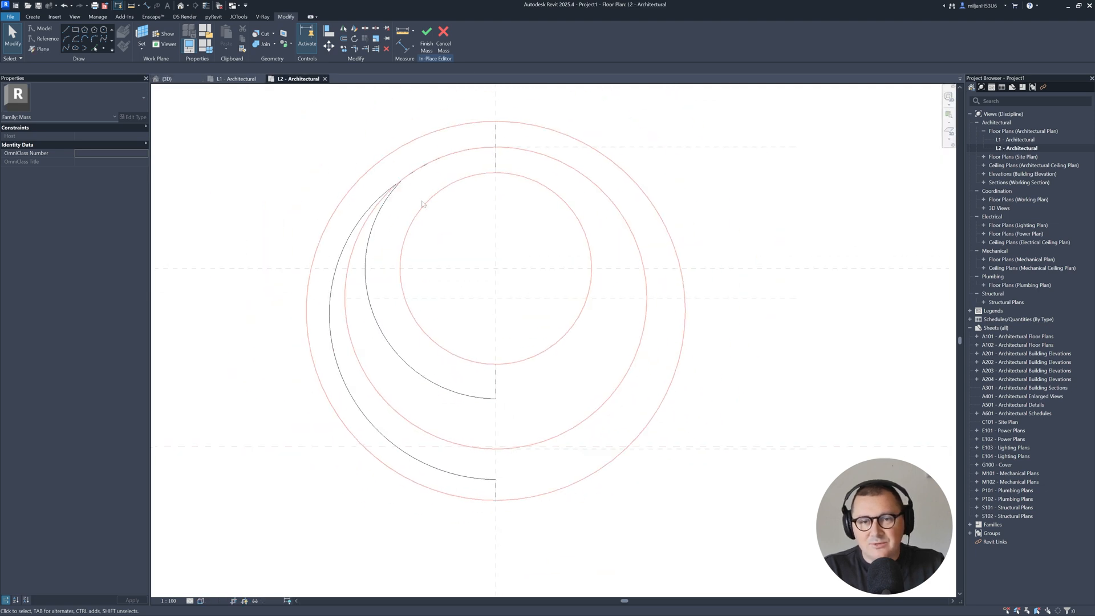
pyautogui.click(166, 79)
pyautogui.keyDown('shift'); pyautogui.moveTo(556, 316); pyautogui.dragTo(402, 296, button='middle'); pyautogui.keyUp('shift')
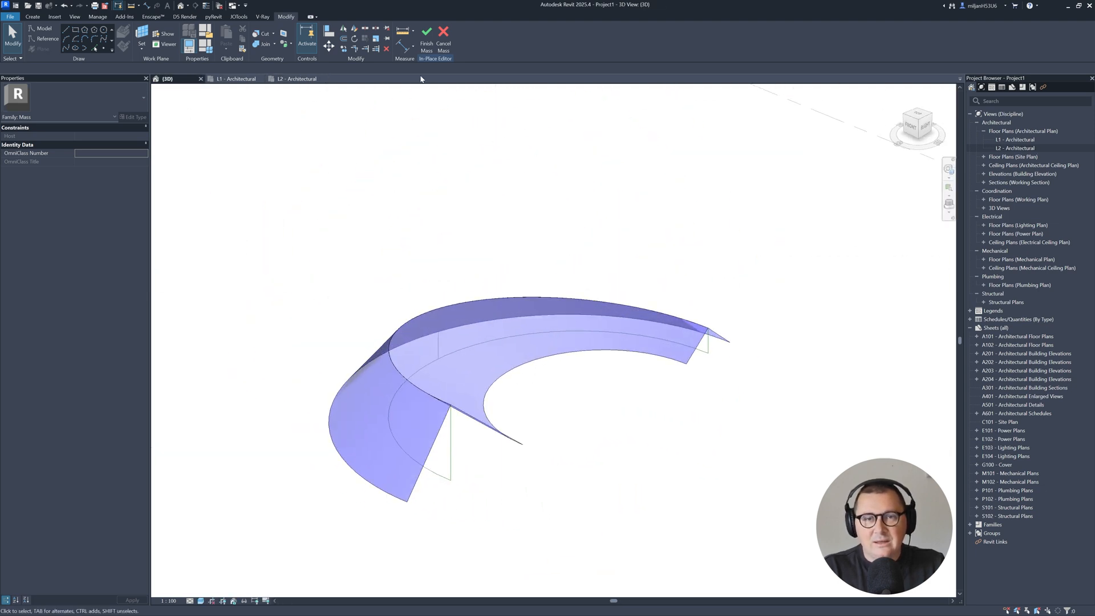
pyautogui.click(427, 38)
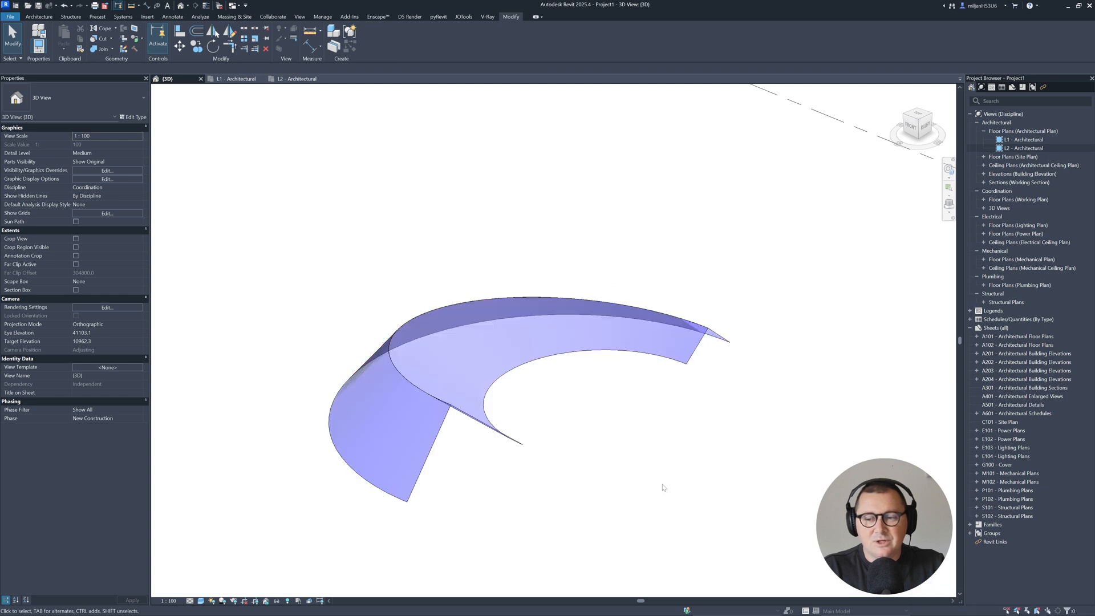
# Create Basic Roof Generic - 225mm roofs by face on the outer and inner mass surfaces, with reference level L2.
pyautogui.moveTo(664, 488); pyautogui.dragTo(677, 463, button='middle')
pyautogui.click(39, 17)
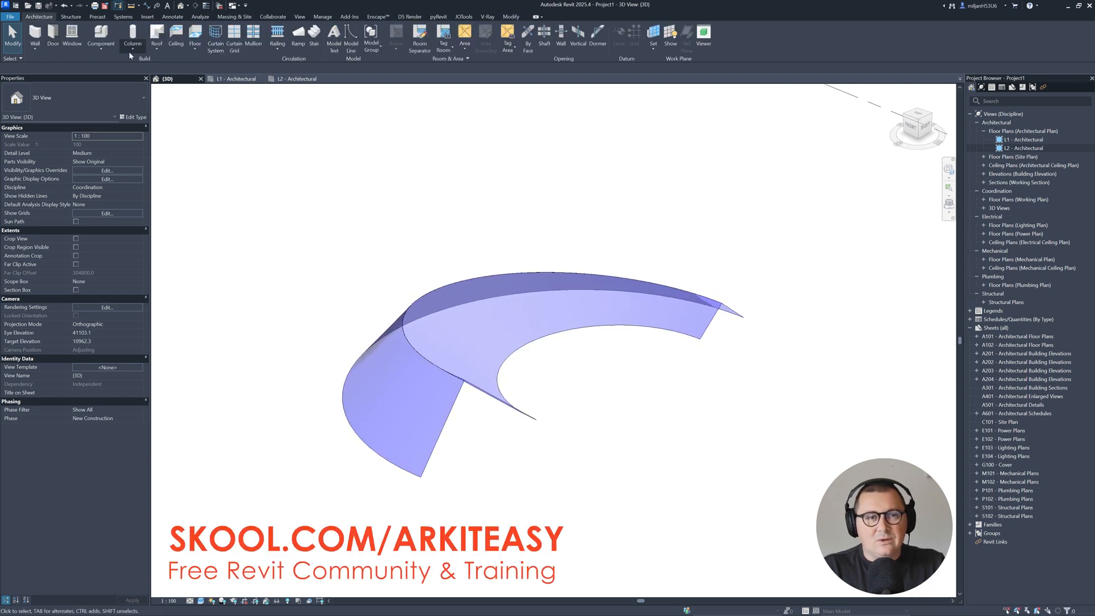
pyautogui.click(156, 49)
pyautogui.click(167, 100)
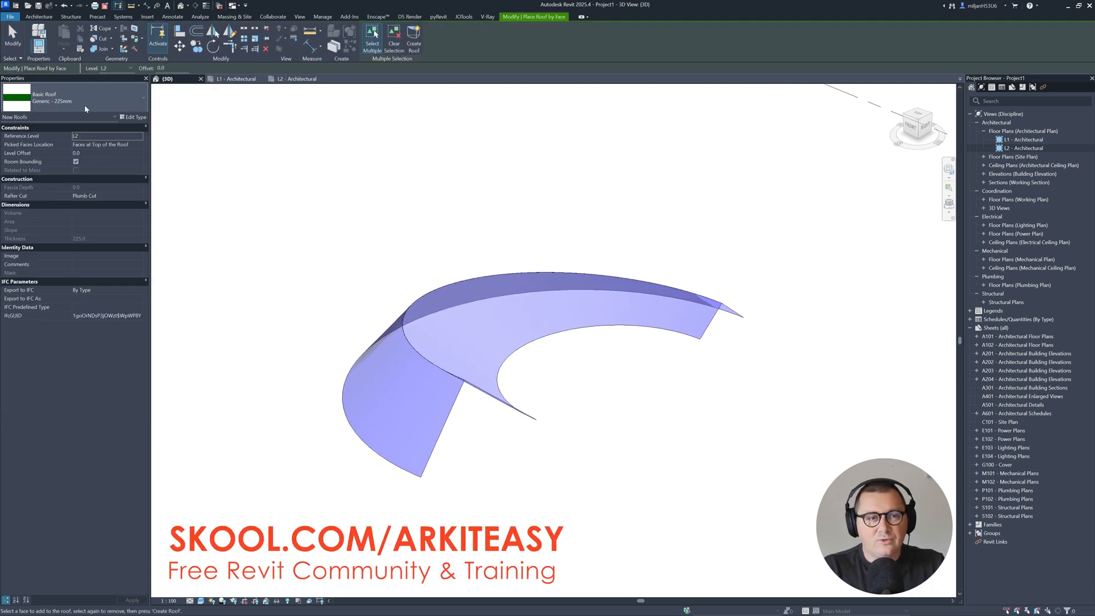
pyautogui.click(484, 381)
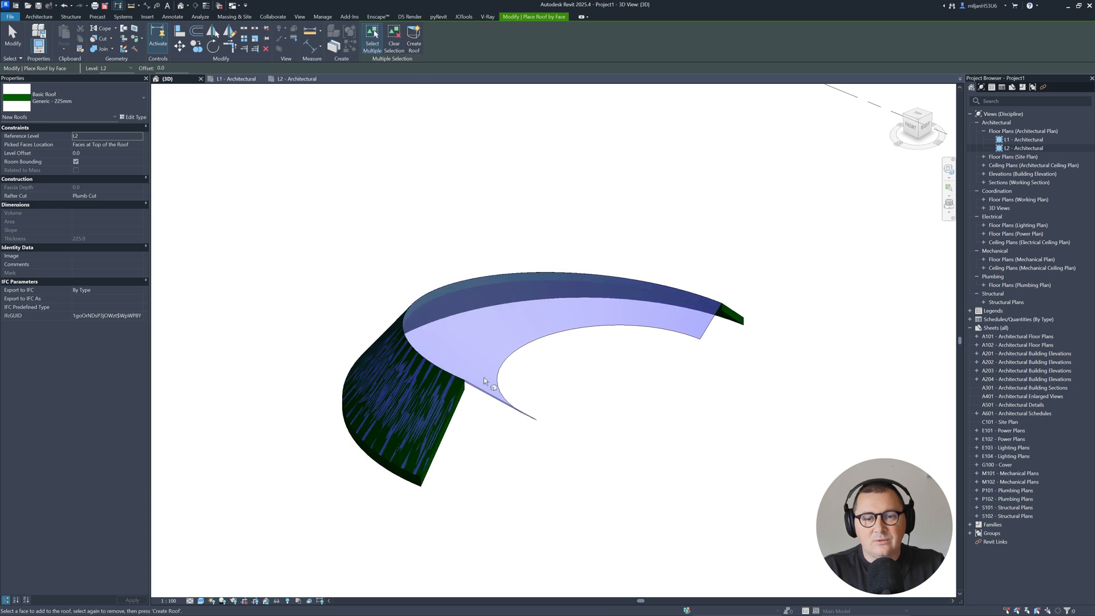
pyautogui.click(414, 40)
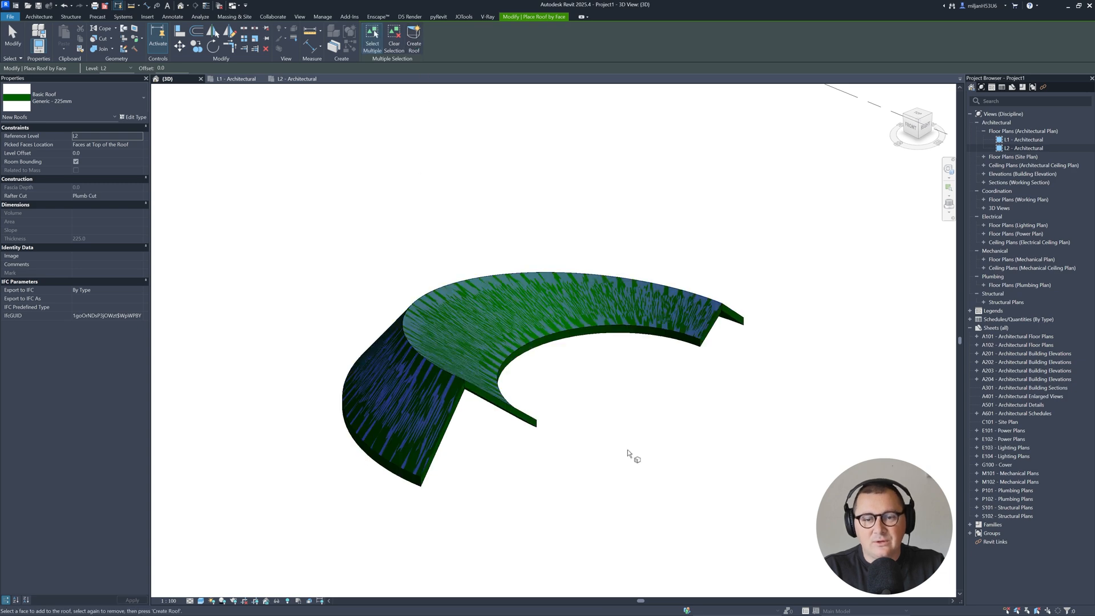
pyautogui.moveTo(627, 454)
pyautogui.keyDown('shift'); pyautogui.mouseDown(button='middle')
pyautogui.moveTo(384, 457)
pyautogui.moveTo(447, 416)
pyautogui.moveTo(641, 459)
pyautogui.mouseUp(button='middle'); pyautogui.keyUp('shift')
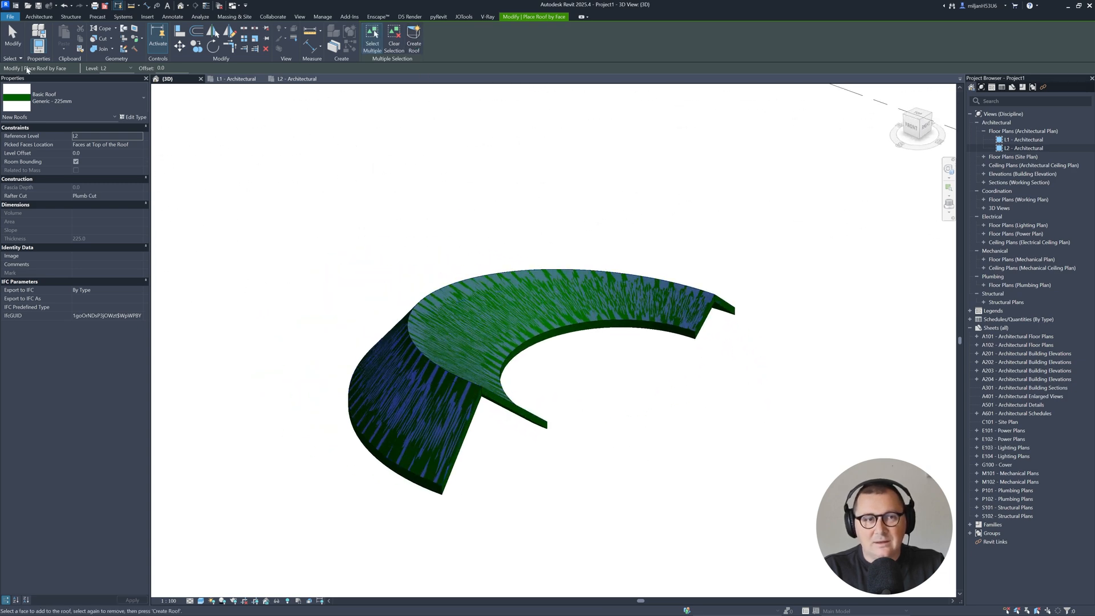
pyautogui.press('Escape')
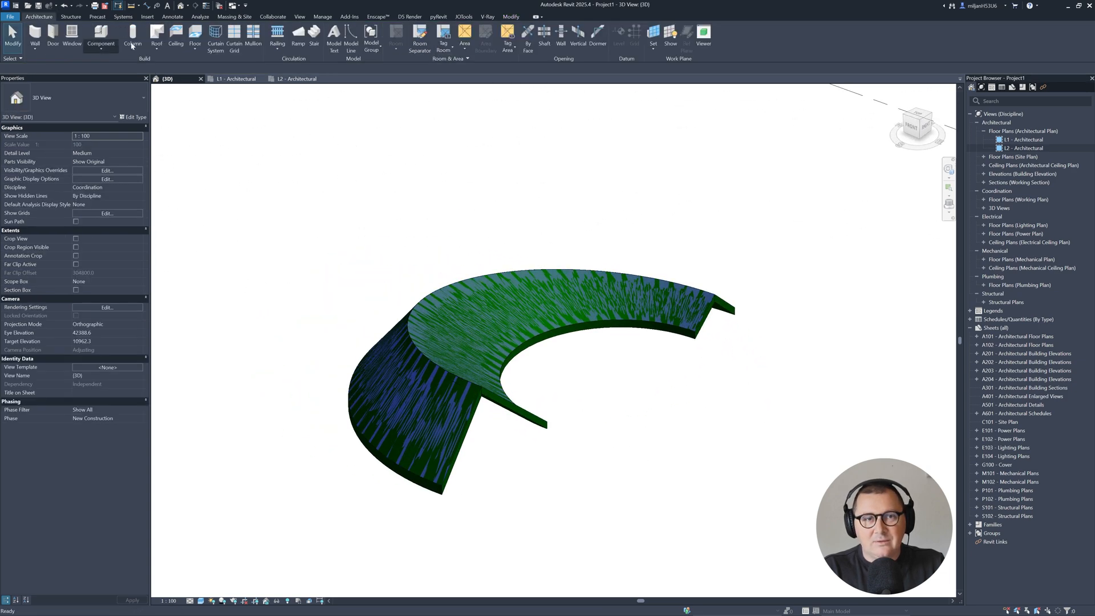
# Open the Site floor plan to show the whole half-ring roof from above.
pyautogui.click(295, 79)
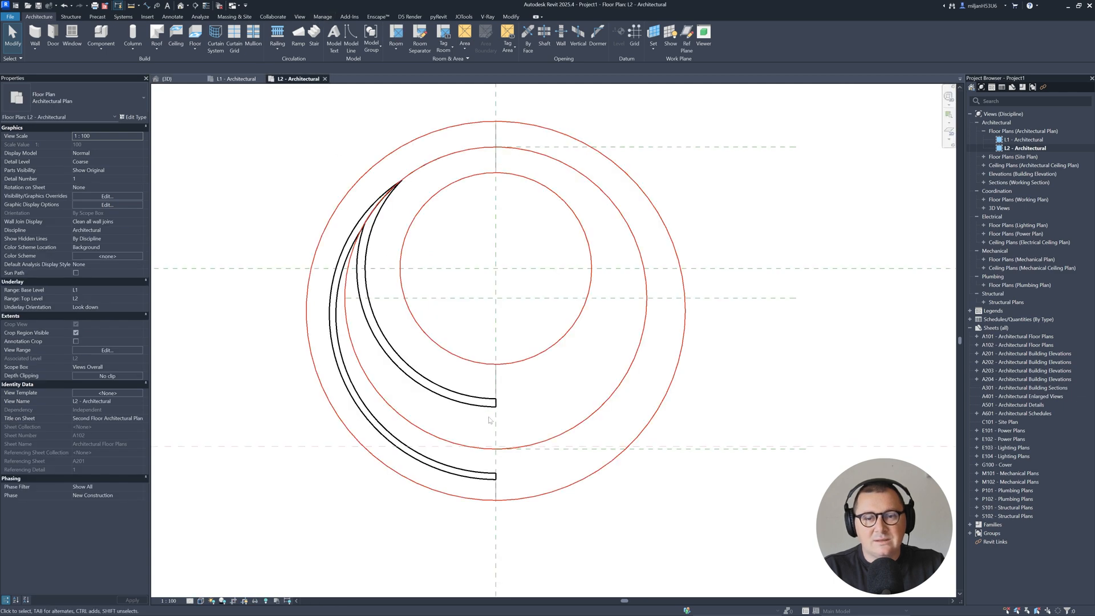
pyautogui.click(983, 157)
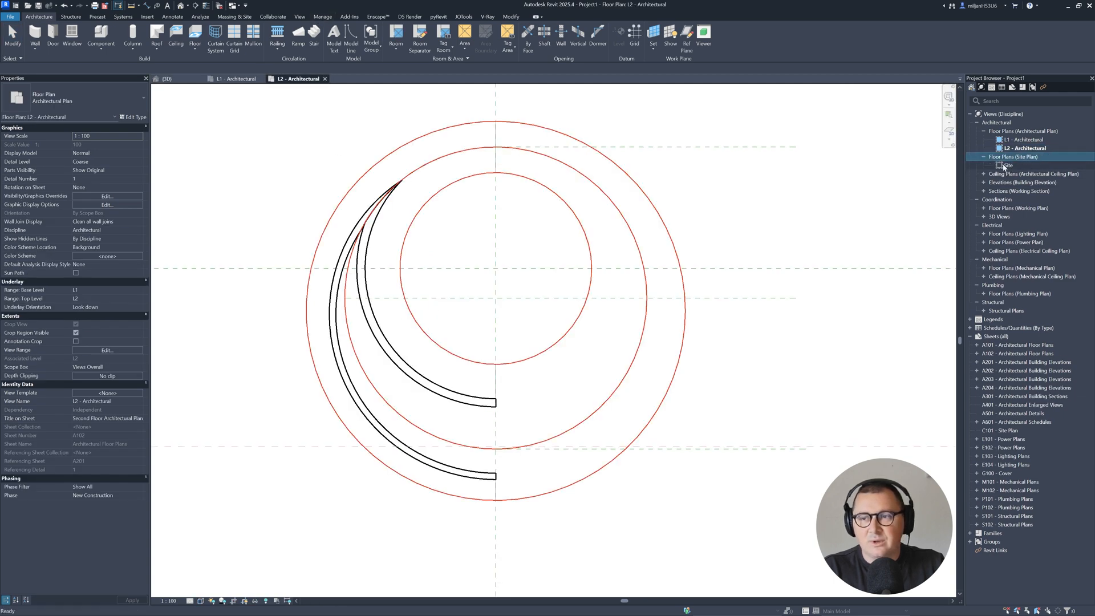
pyautogui.doubleClick(1007, 165)
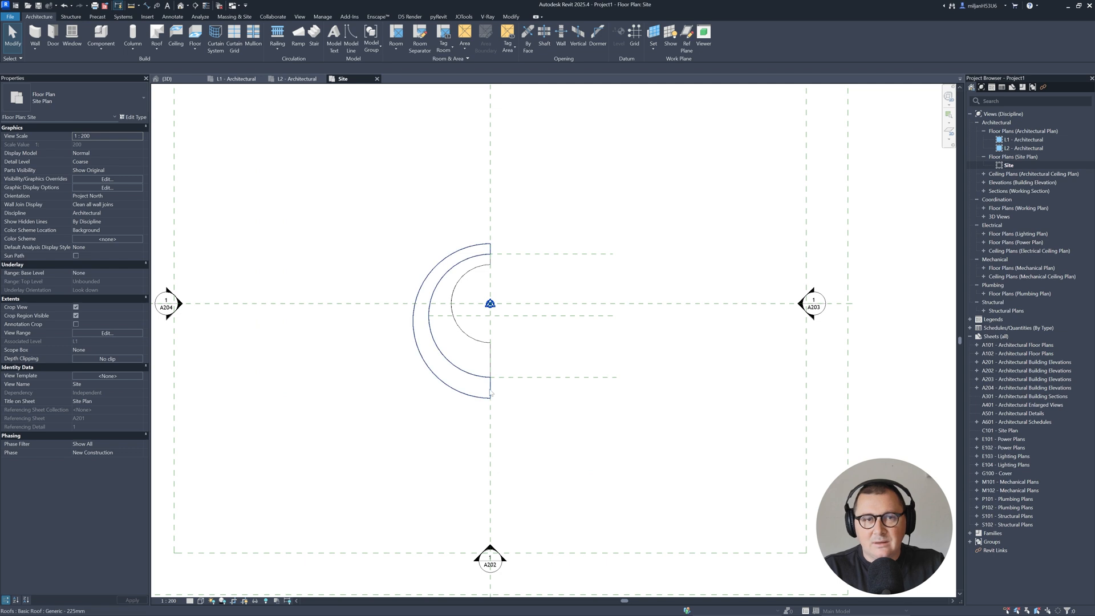
# Mirror a copy of both roofs about the Center (East/West) reference plane and view the full ring in 3D.
pyautogui.click(235, 17)
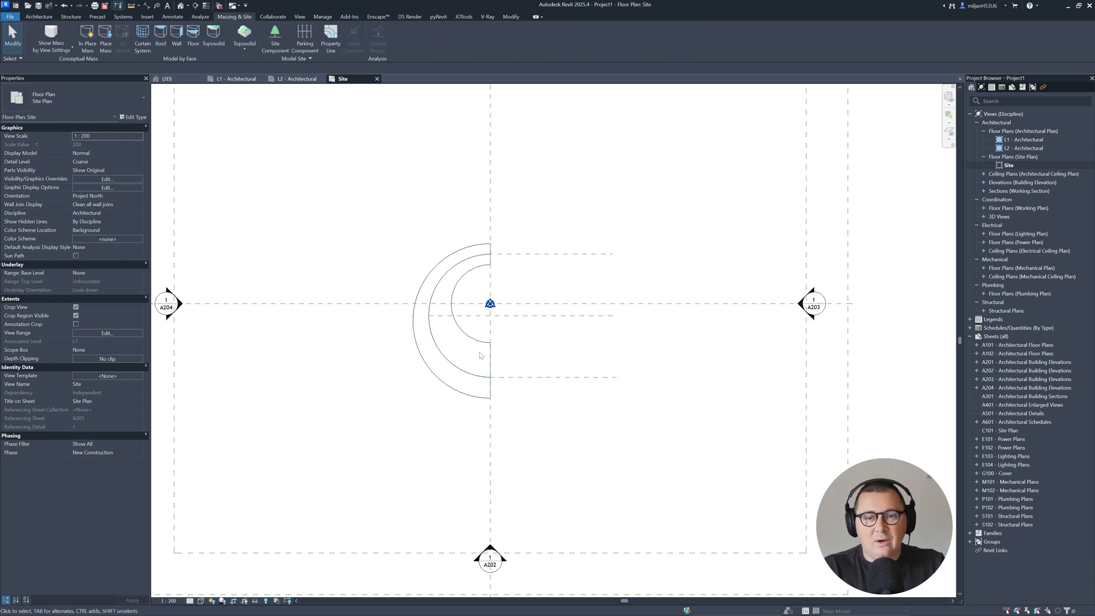
pyautogui.scroll(3, 480, 356)
pyautogui.click(495, 370)
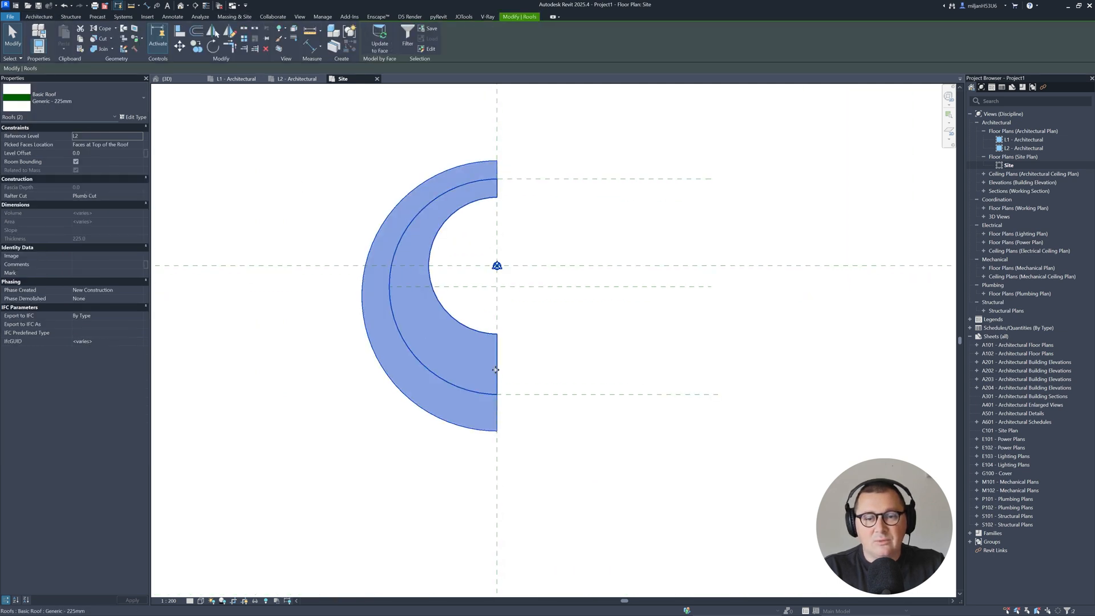
pyautogui.moveTo(495, 369); pyautogui.dragTo(451, 375, button='middle')
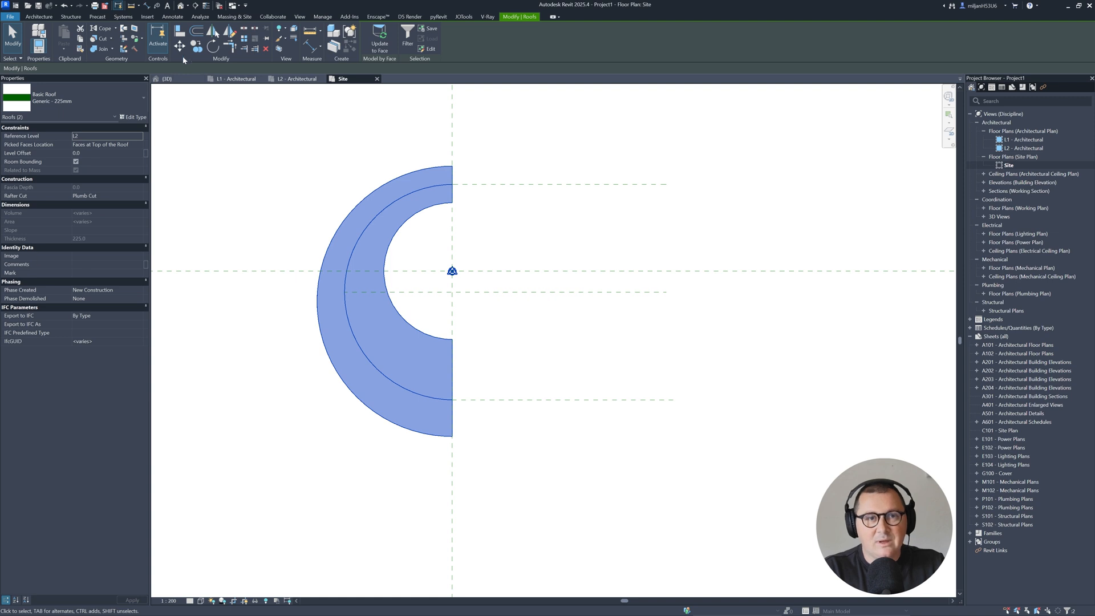
pyautogui.press('m')
pyautogui.press('m')
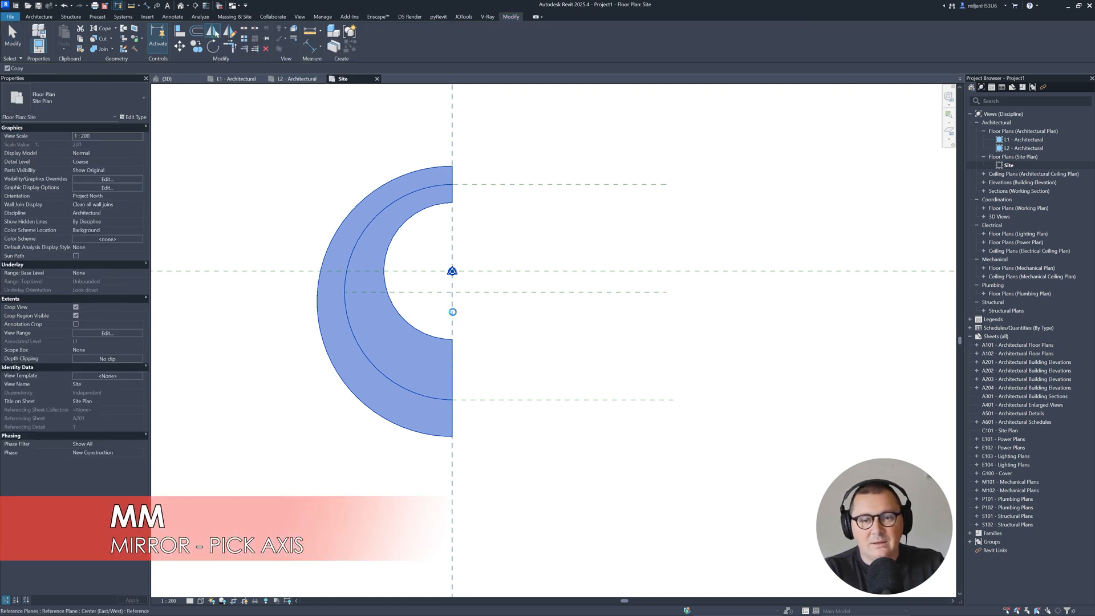
pyautogui.click(452, 313)
pyautogui.click(167, 78)
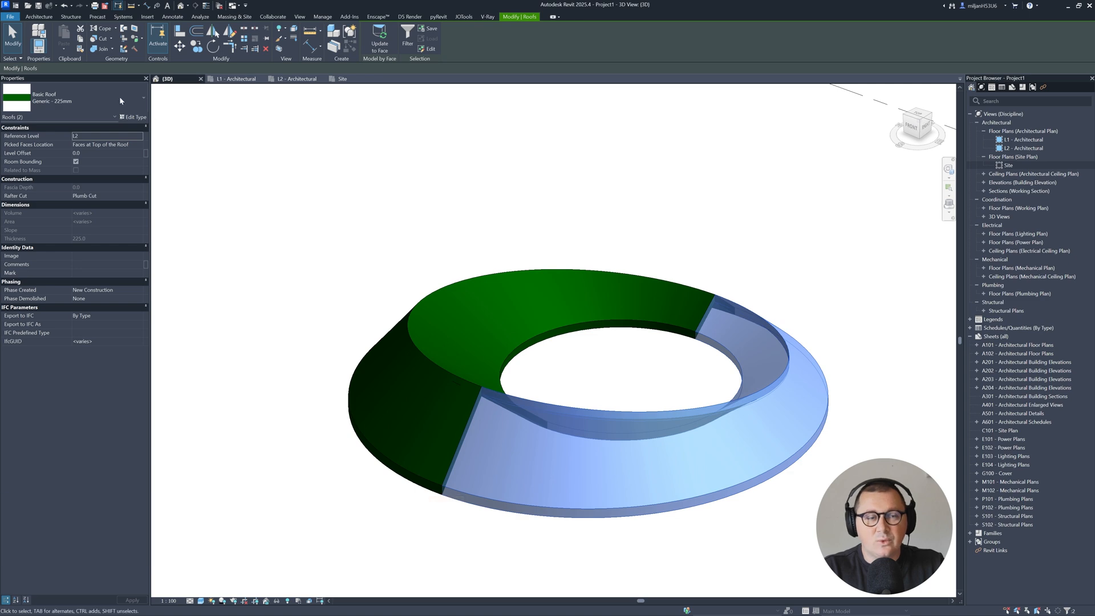
pyautogui.click(13, 36)
pyautogui.keyDown('shift'); pyautogui.moveTo(577, 447); pyautogui.dragTo(421, 445, button='middle'); pyautogui.keyUp('shift')
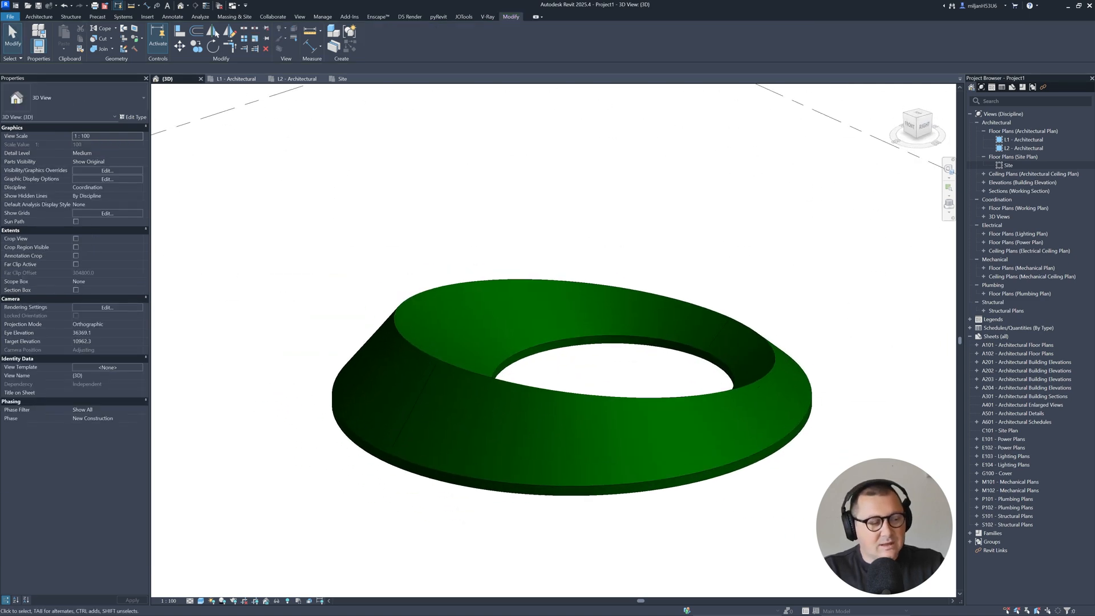
# Switch to the browser, examine the designboom article on the circular pavilion for its roof shape, and return to Revit.
pyautogui.hotkey('alt', 'Tab')
pyautogui.scroll(-7, 139, 451)
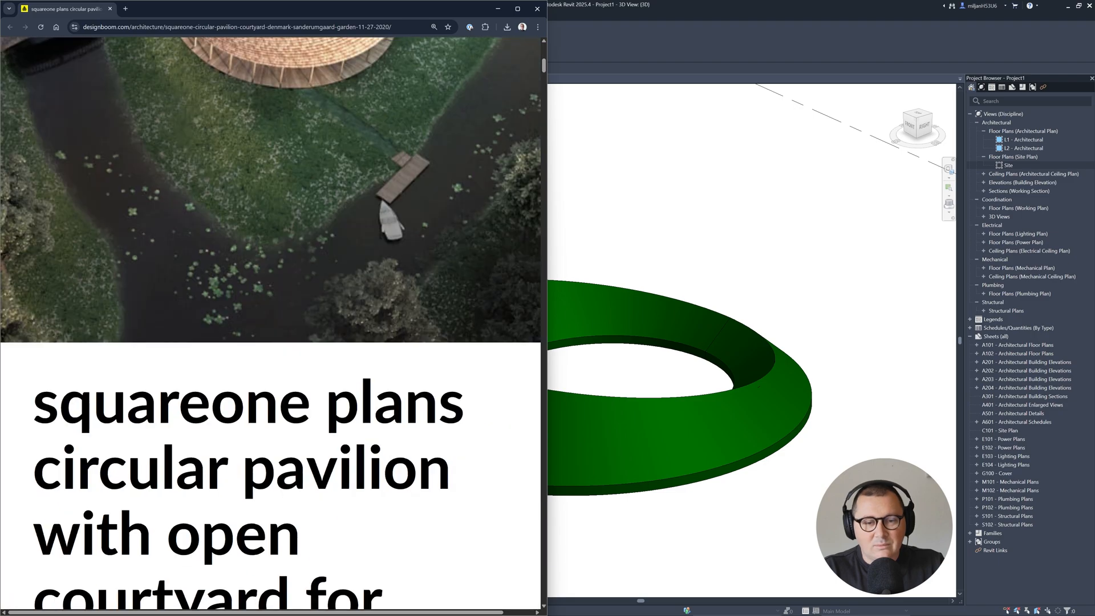
pyautogui.scroll(-6, 317, 460)
pyautogui.keyDown('ctrl'); pyautogui.scroll(-4, 318, 460); pyautogui.keyUp('ctrl')
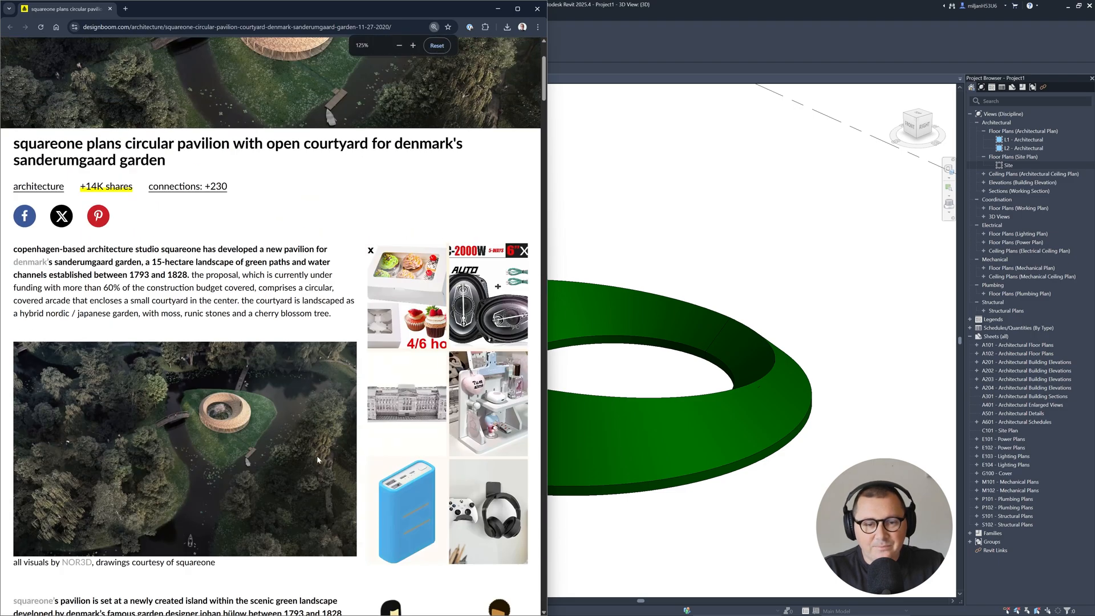
pyautogui.scroll(-5, 318, 460)
pyautogui.hotkey('alt', 'Tab')
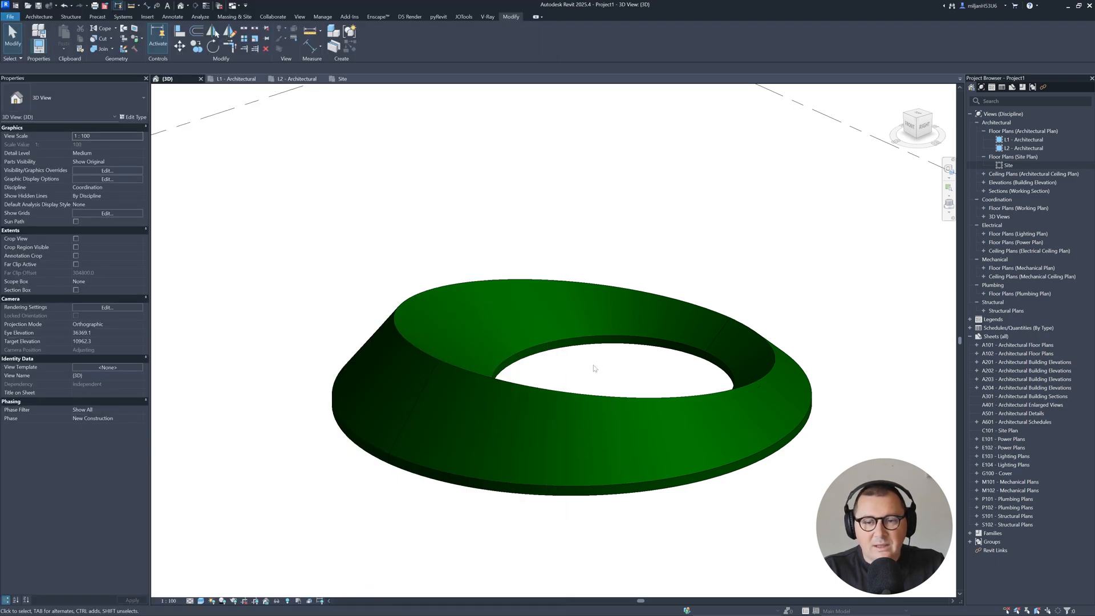
# Set the rafter cut of all four roof pieces to Two Cut - Plumb.
pyautogui.moveTo(600, 357); pyautogui.dragTo(370, 488)
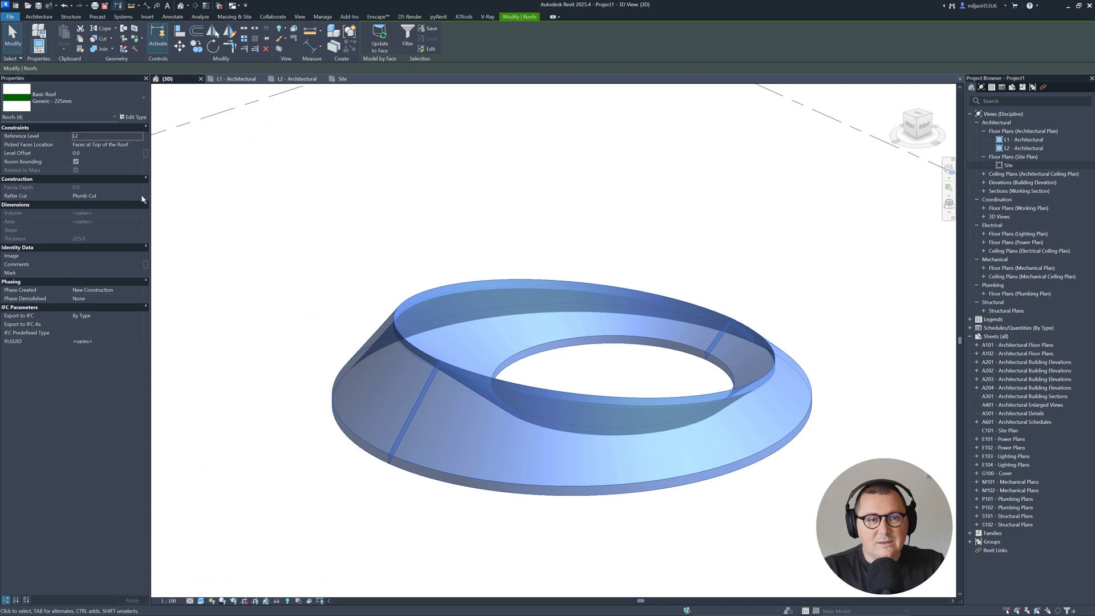
pyautogui.click(140, 197)
pyautogui.click(104, 212)
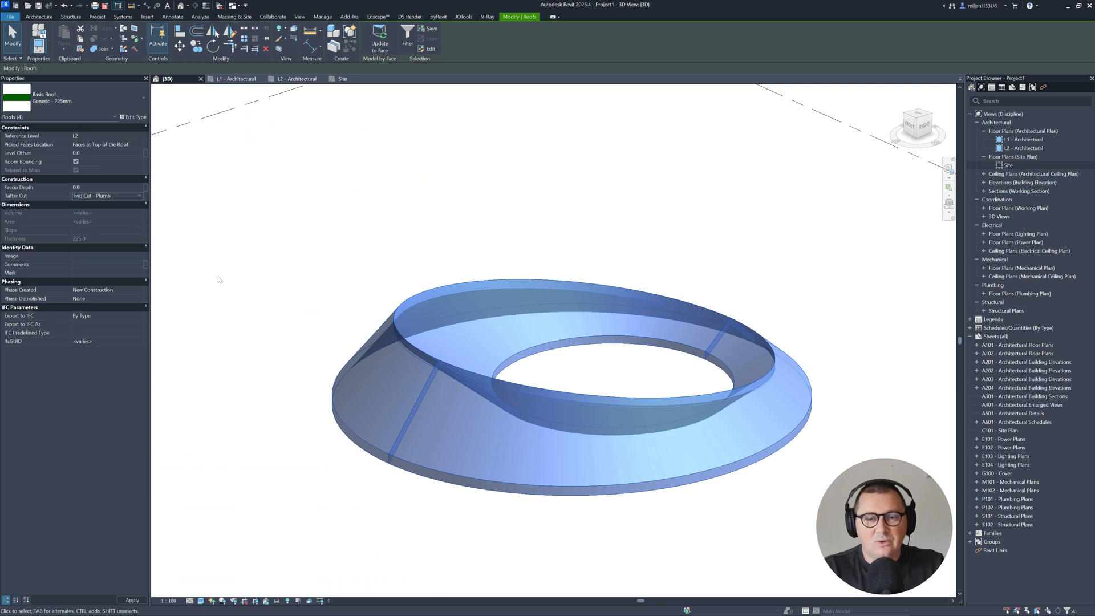
pyautogui.click(359, 294)
pyautogui.keyDown('shift'); pyautogui.moveTo(486, 525); pyautogui.dragTo(501, 498, button='middle'); pyautogui.keyUp('shift')
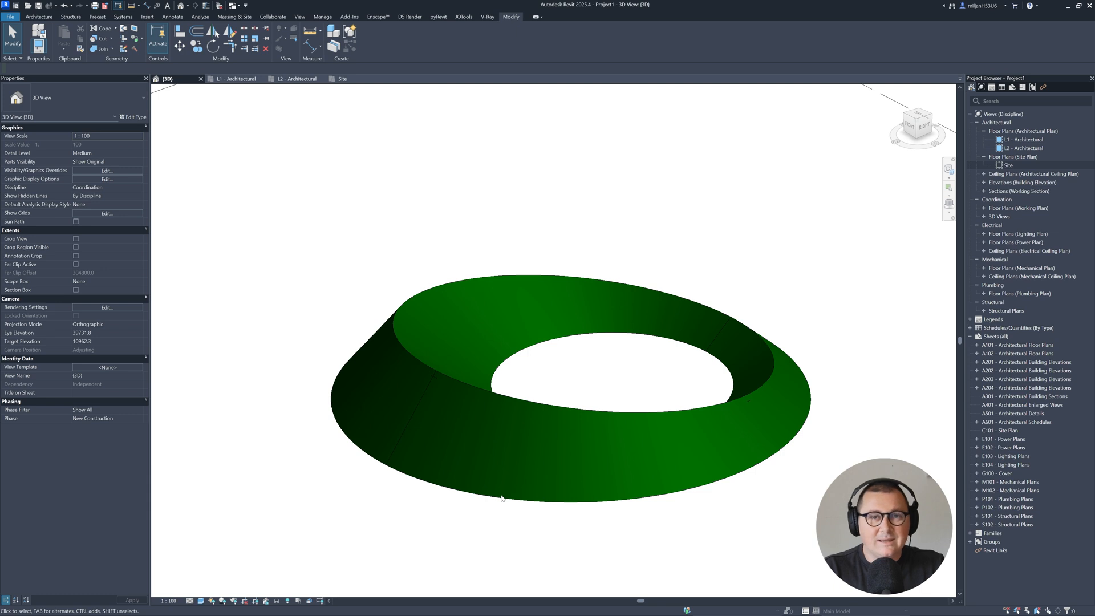